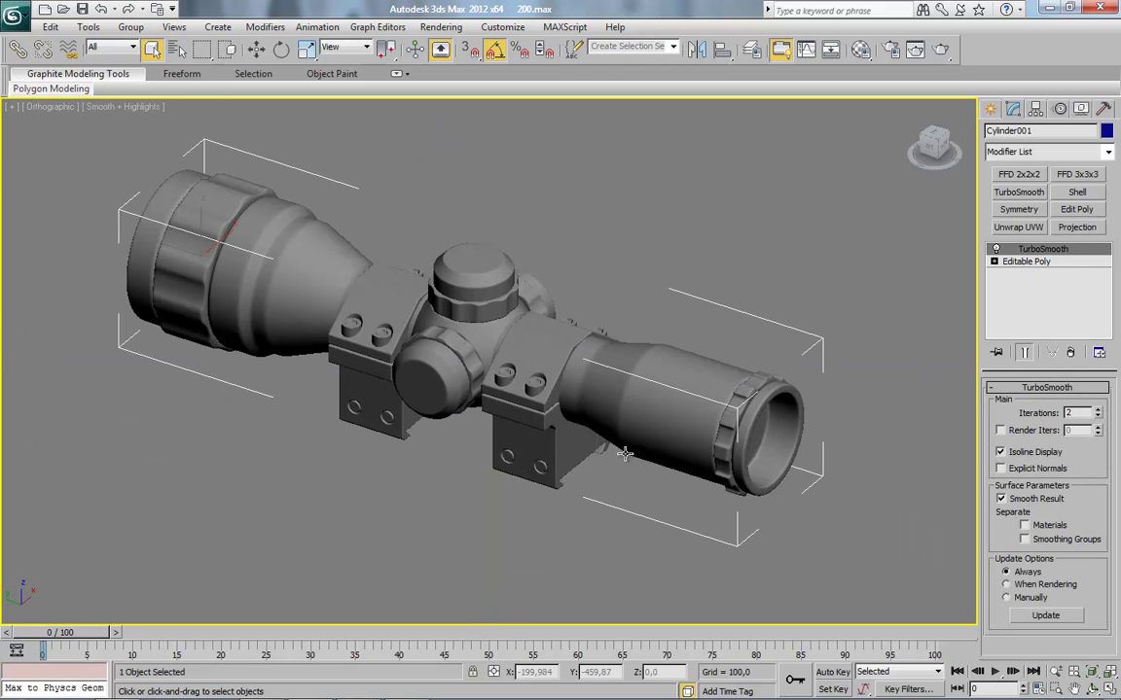
# Isolate the scope's main tube with edged faces displayed and delete its TurboSmooth modifier
pyautogui.scroll(3, 617, 419)
pyautogui.rightClick(609, 404)
pyautogui.click(657, 350)
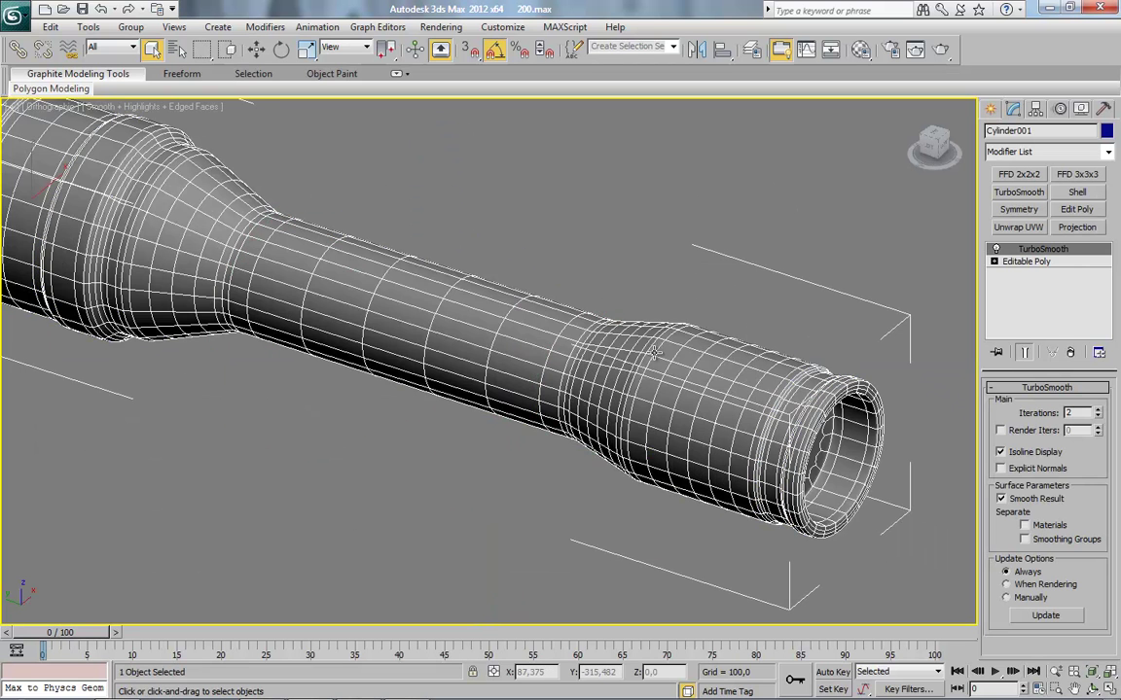
pyautogui.moveTo(971, 349); pyautogui.dragTo(904, 337, button='middle')
pyautogui.rightClick(1023, 254)
pyautogui.click(1008, 276)
# Select a full edge loop around the eyepiece barrel beside its grooved rim, and exit edge editing
pyautogui.moveTo(760, 418); pyautogui.dragTo(660, 382, button='middle')
pyautogui.scroll(2, 608, 377)
pyautogui.scroll(4, 649, 382)
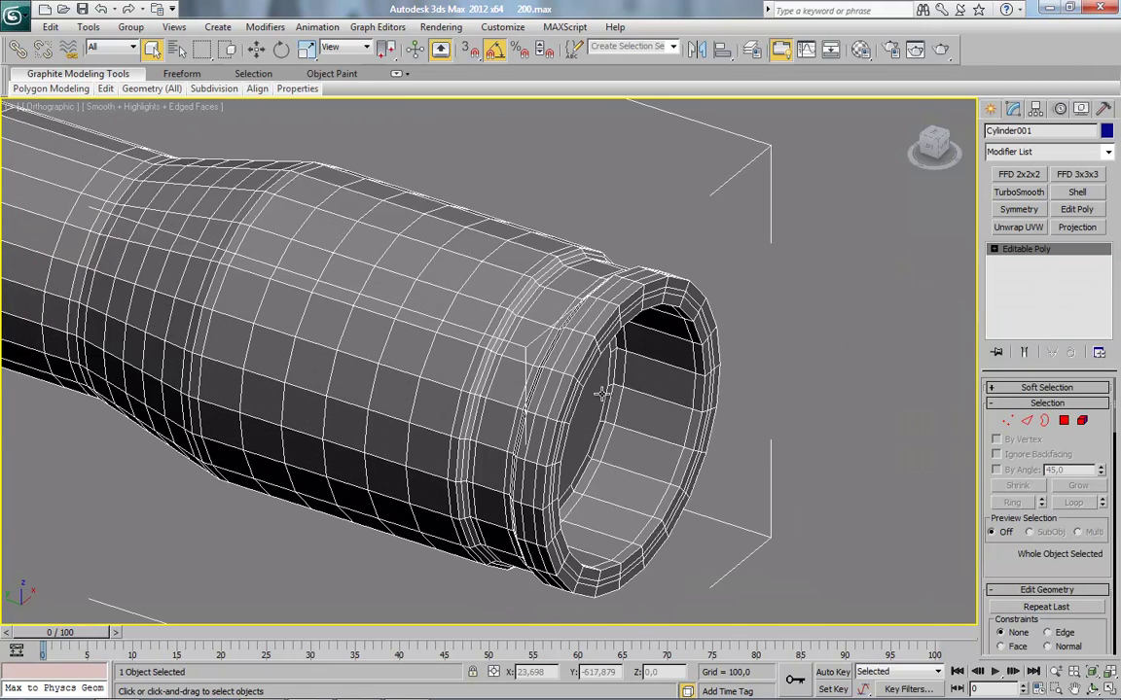
pyautogui.press('2')
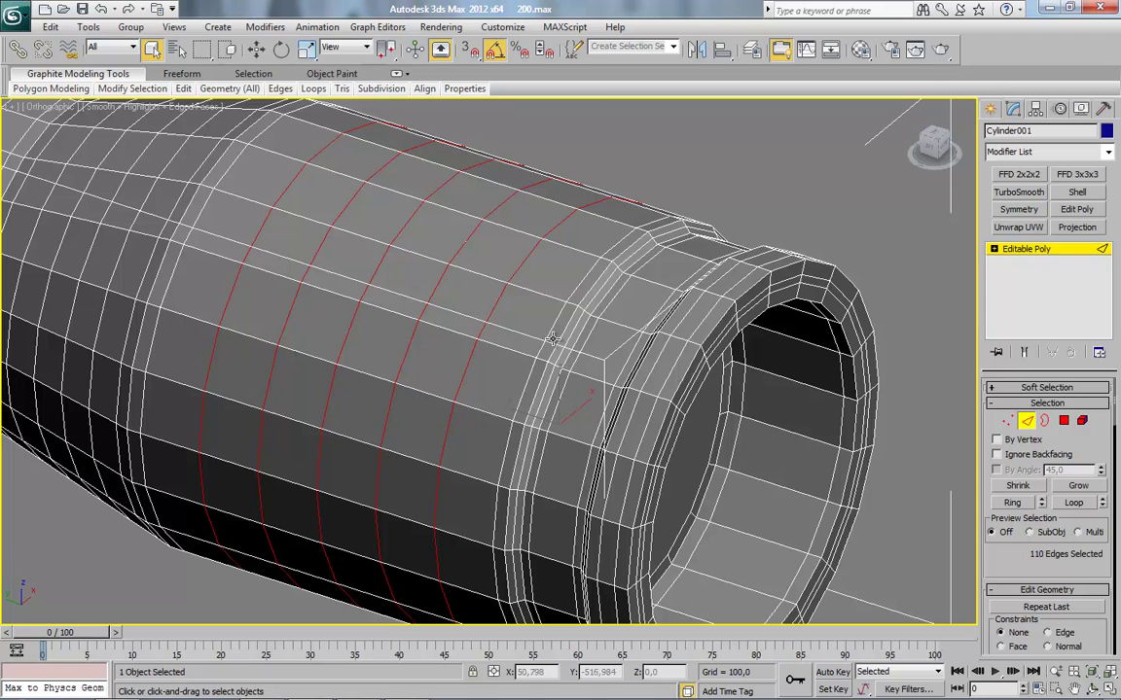
pyautogui.click(549, 333)
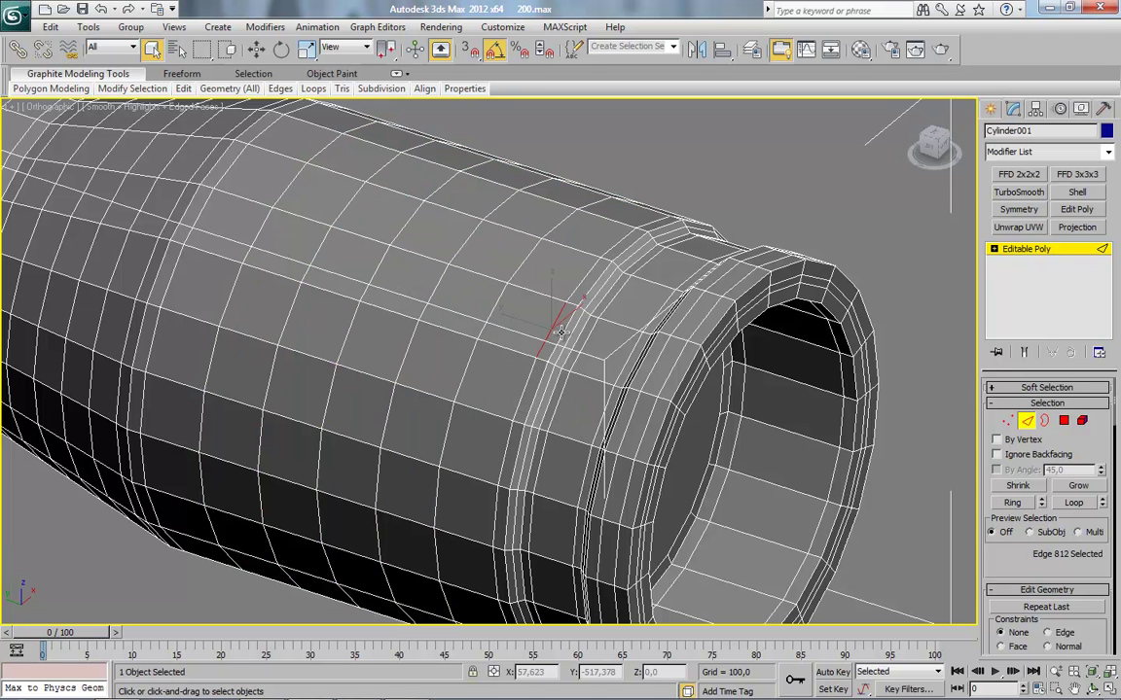
pyautogui.keyDown('ctrl'); pyautogui.click(494, 304); pyautogui.keyUp('ctrl')
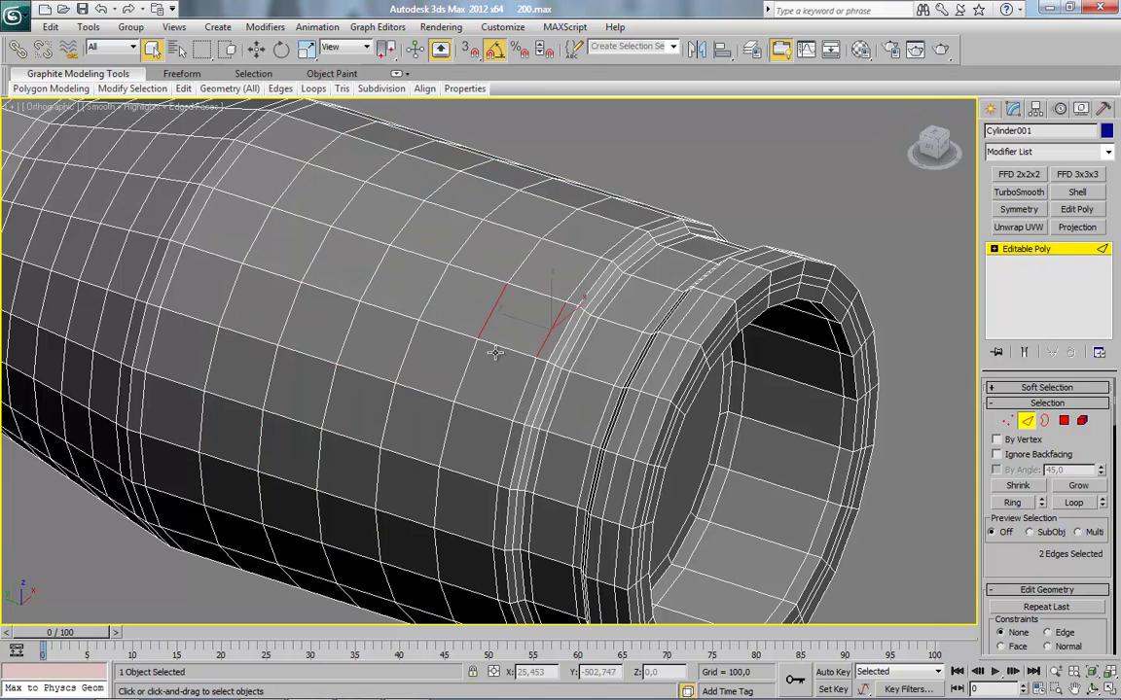
pyautogui.scroll(-5, 572, 334)
pyautogui.scroll(6, 487, 372)
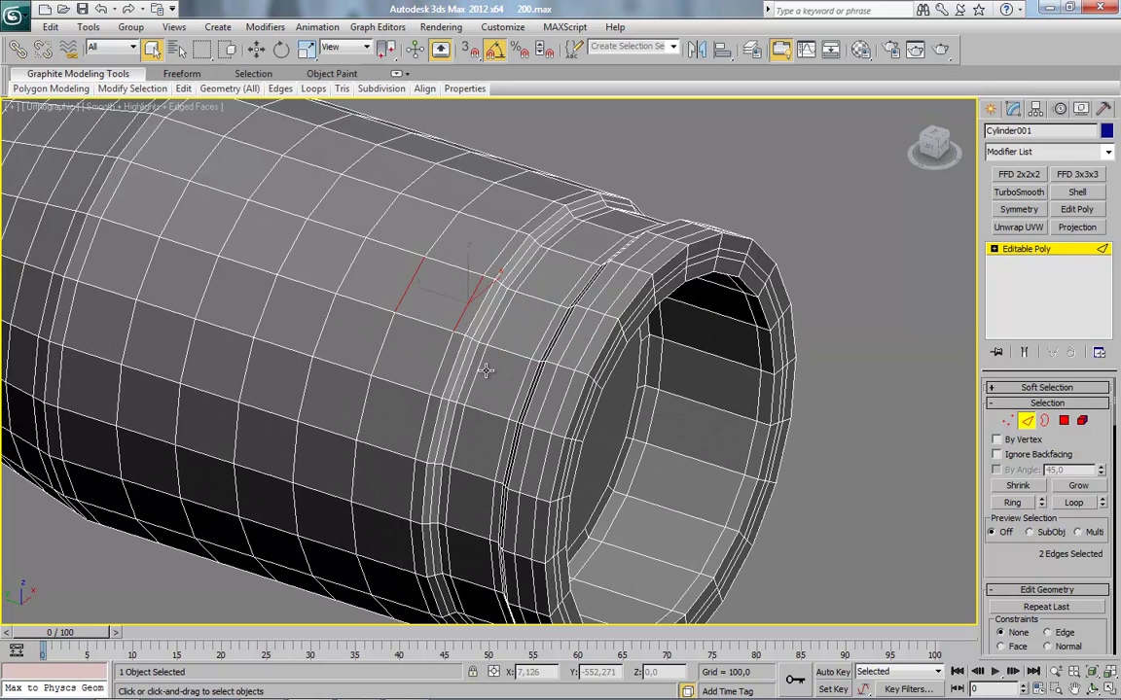
pyautogui.click(499, 336)
pyautogui.click(1074, 503)
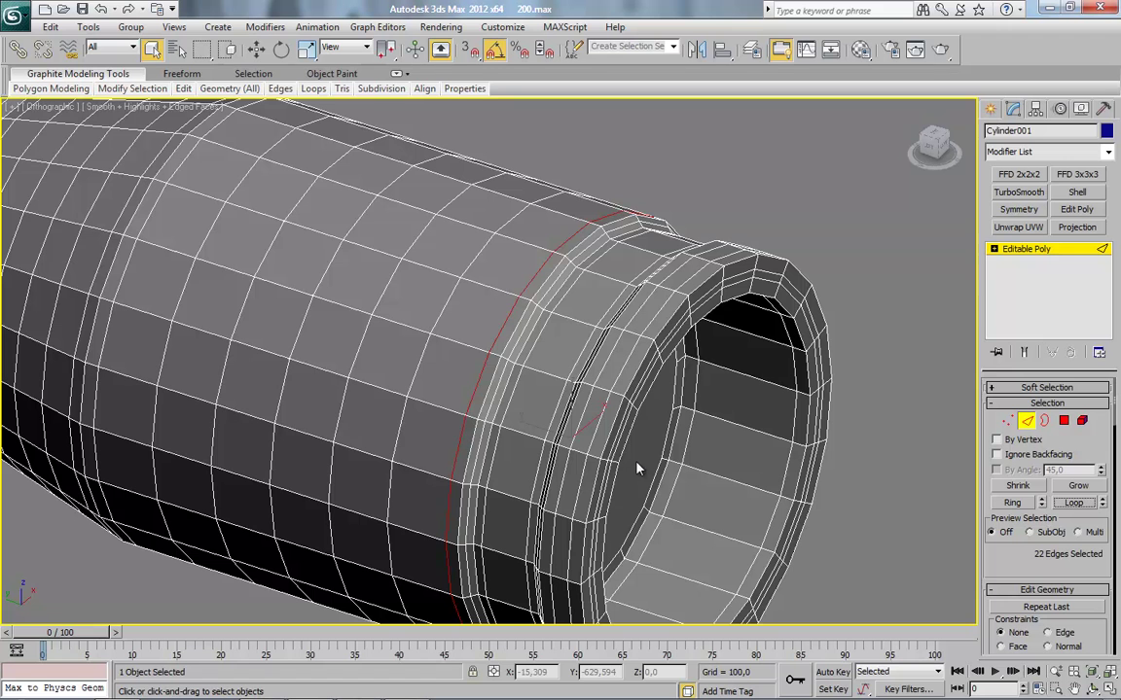
pyautogui.click(638, 465)
pyautogui.hotkey('ctrl', 'z')
pyautogui.moveTo(594, 421); pyautogui.dragTo(604, 432, button='middle')
pyautogui.click(1028, 423)
pyautogui.press('u')
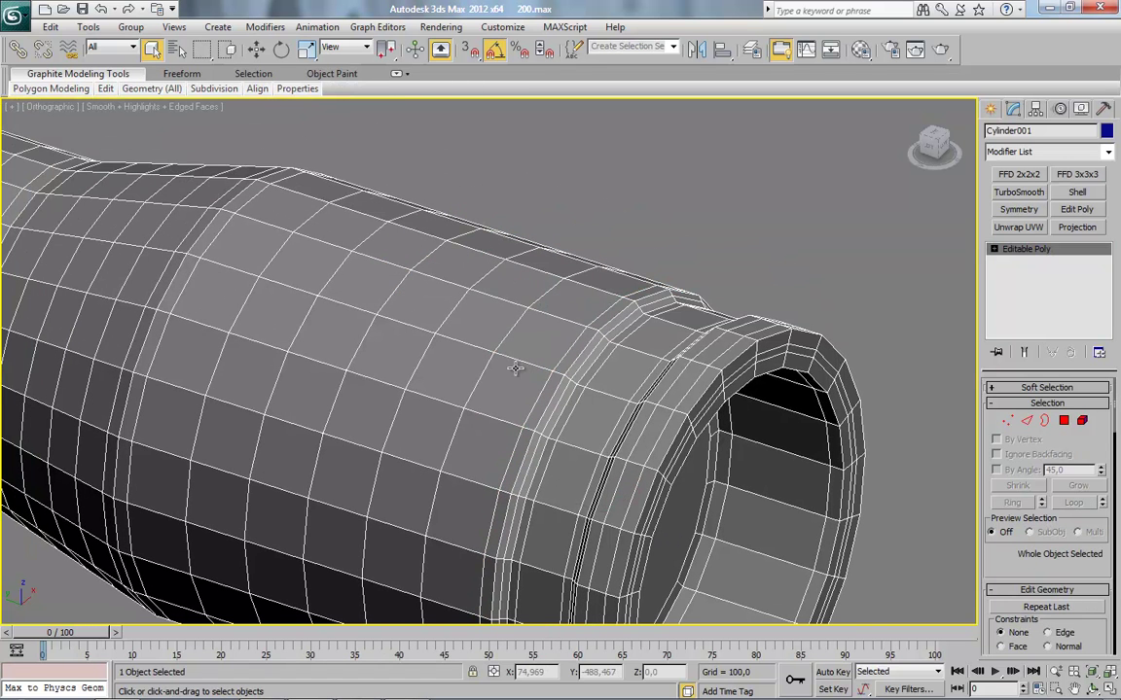
# Look up the keyboard shortcut assigned to the RemoveLoop action in the user interface customization settings, and close them
pyautogui.click(502, 26)
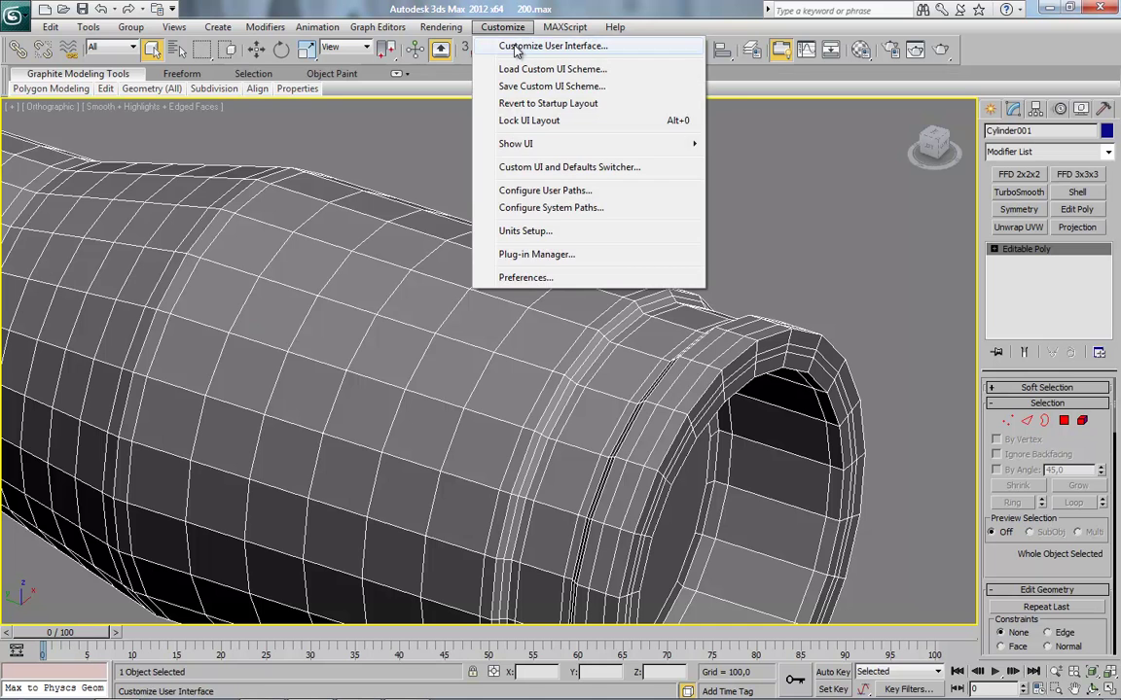
pyautogui.click(517, 50)
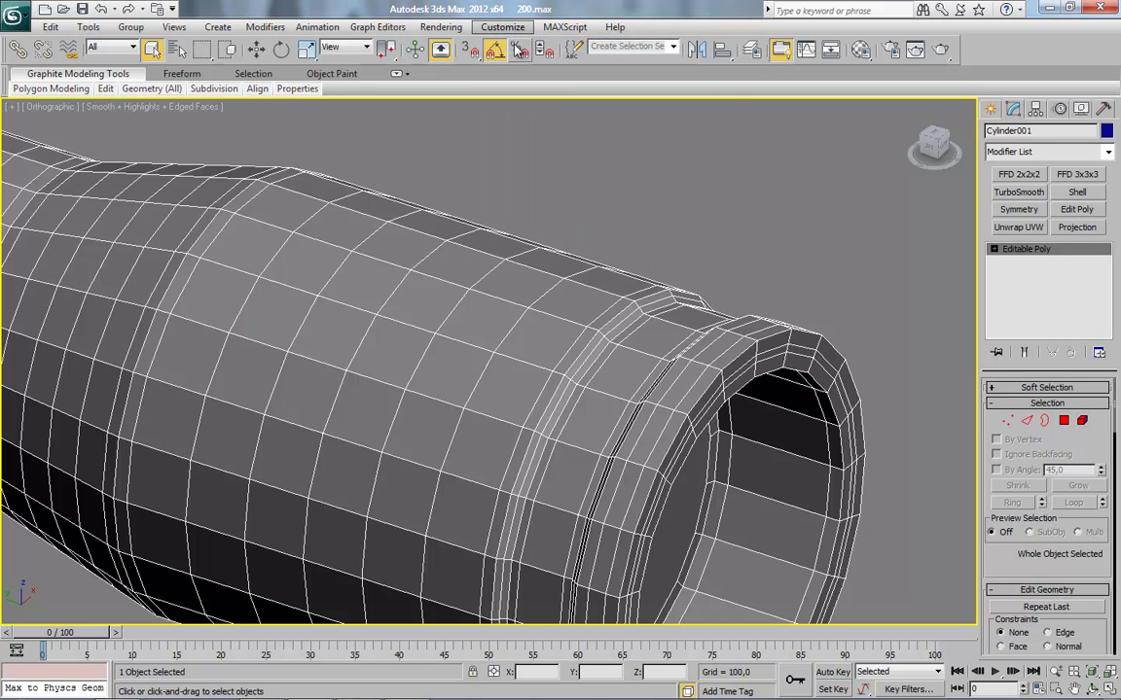
pyautogui.moveTo(538, 255); pyautogui.dragTo(545, 416)
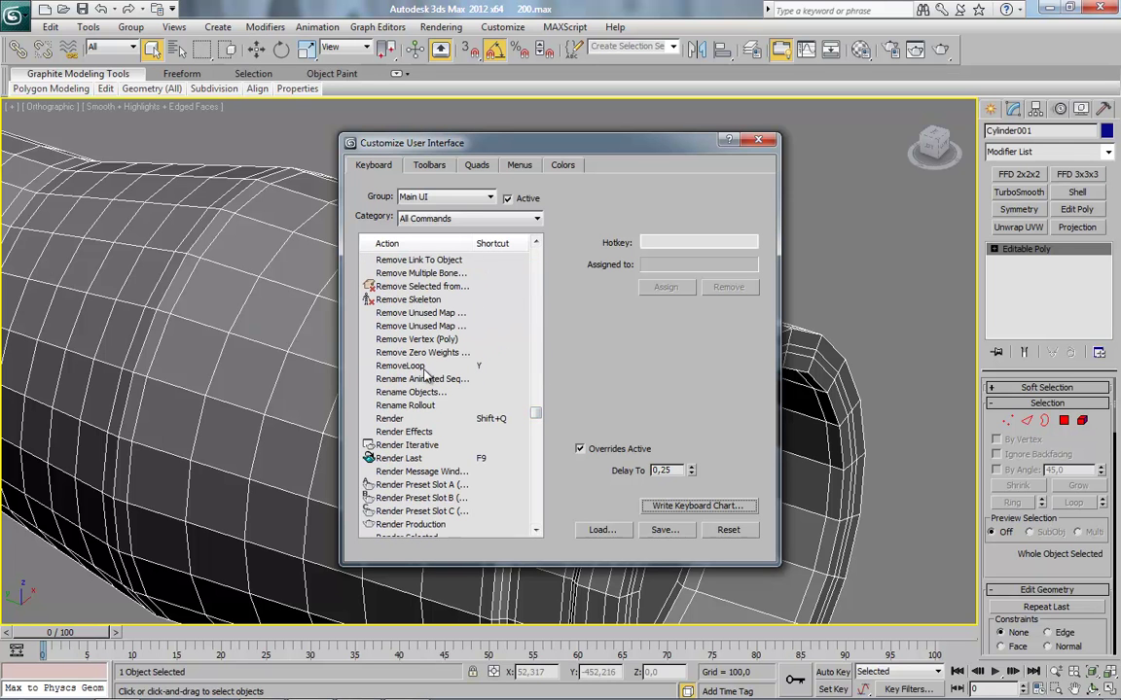
pyautogui.click(478, 369)
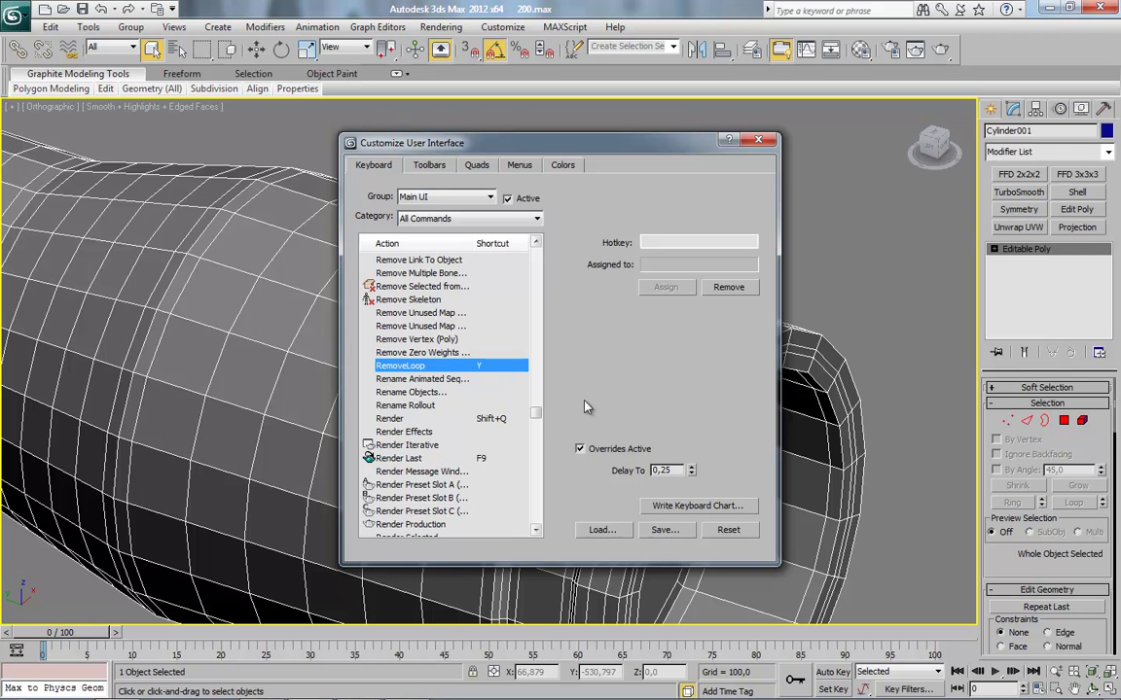
pyautogui.click(765, 142)
# Remove the three edge loops around the eyepiece barrel closest to its grooved rim
pyautogui.click(1025, 422)
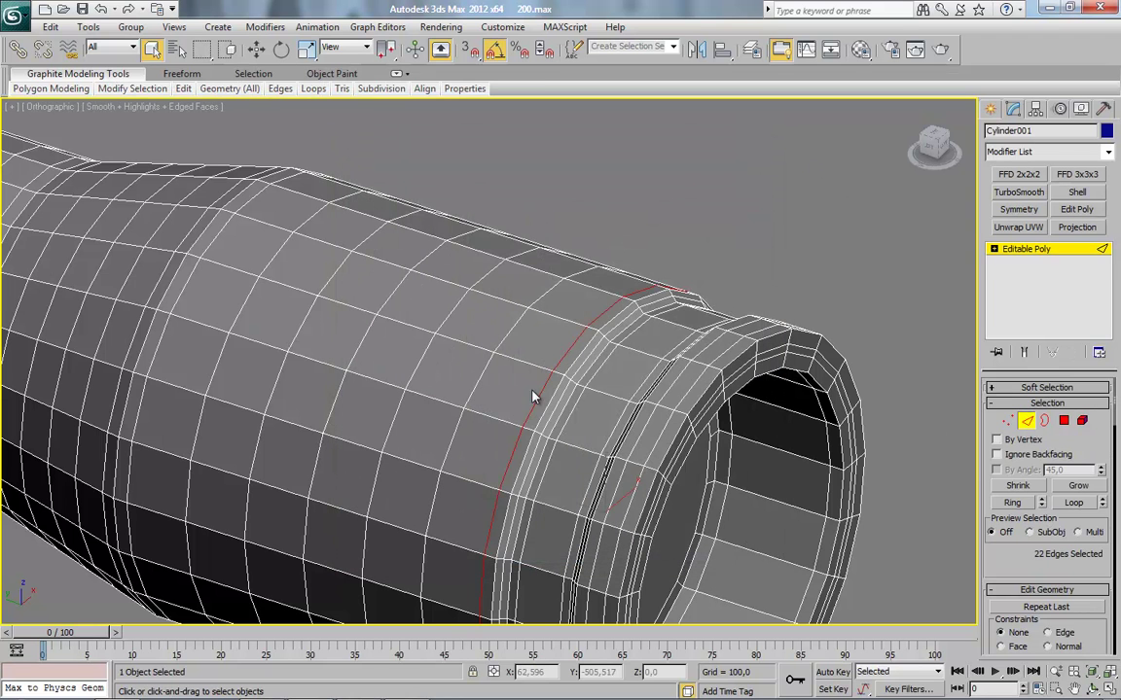
pyautogui.click(483, 369)
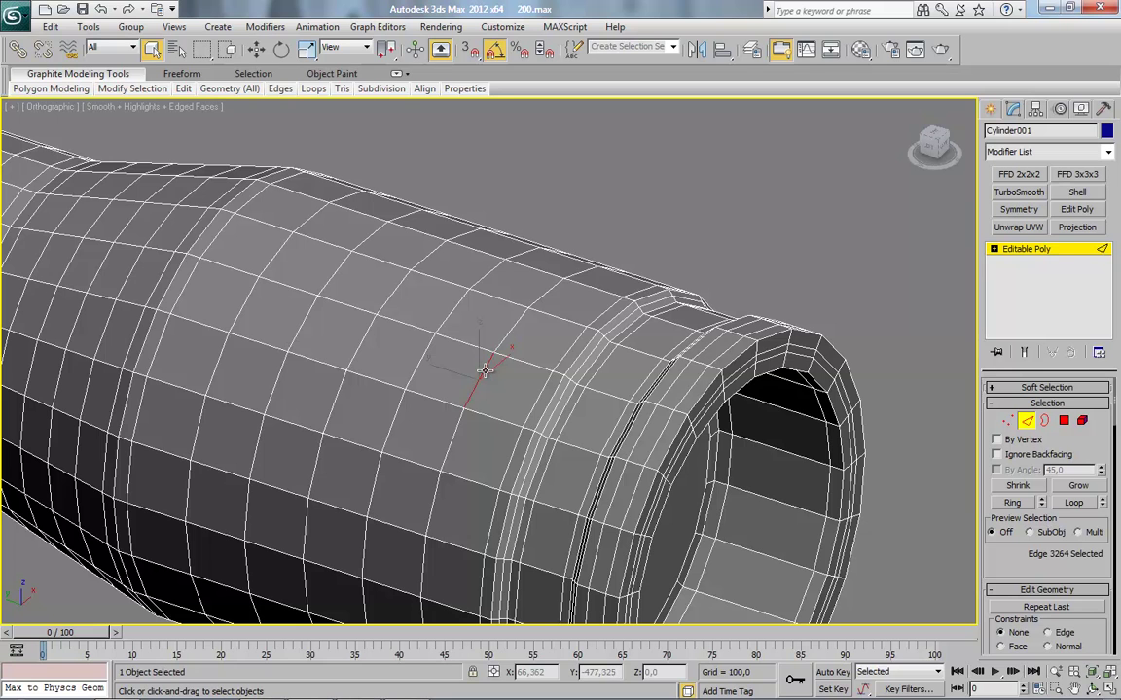
pyautogui.click(457, 381)
pyautogui.doubleClick(418, 366)
pyautogui.hotkey('ctrl', 'BackSpace')
pyautogui.doubleClick(356, 354)
pyautogui.hotkey('ctrl', 'BackSpace')
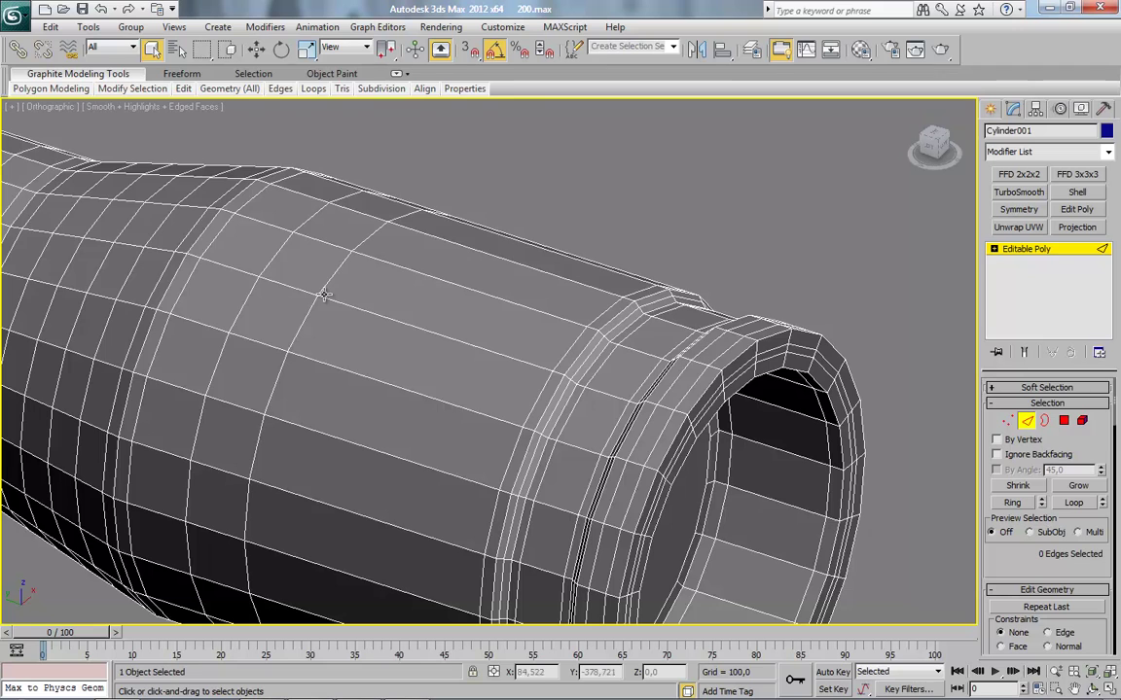
# Remove the supporting edge loops on the eyepiece's end rim and inside its opening
pyautogui.moveTo(528, 445); pyautogui.dragTo(510, 383, button='middle')
pyautogui.scroll(-3, 512, 377)
pyautogui.scroll(2, 533, 403)
pyautogui.moveTo(629, 473); pyautogui.dragTo(432, 379, button='middle')
pyautogui.moveTo(433, 379); pyautogui.dragTo(527, 395, button='middle')
pyautogui.scroll(2, 528, 395)
pyautogui.click(596, 416)
pyautogui.keyDown('ctrl'); pyautogui.click(699, 463); pyautogui.keyUp('ctrl')
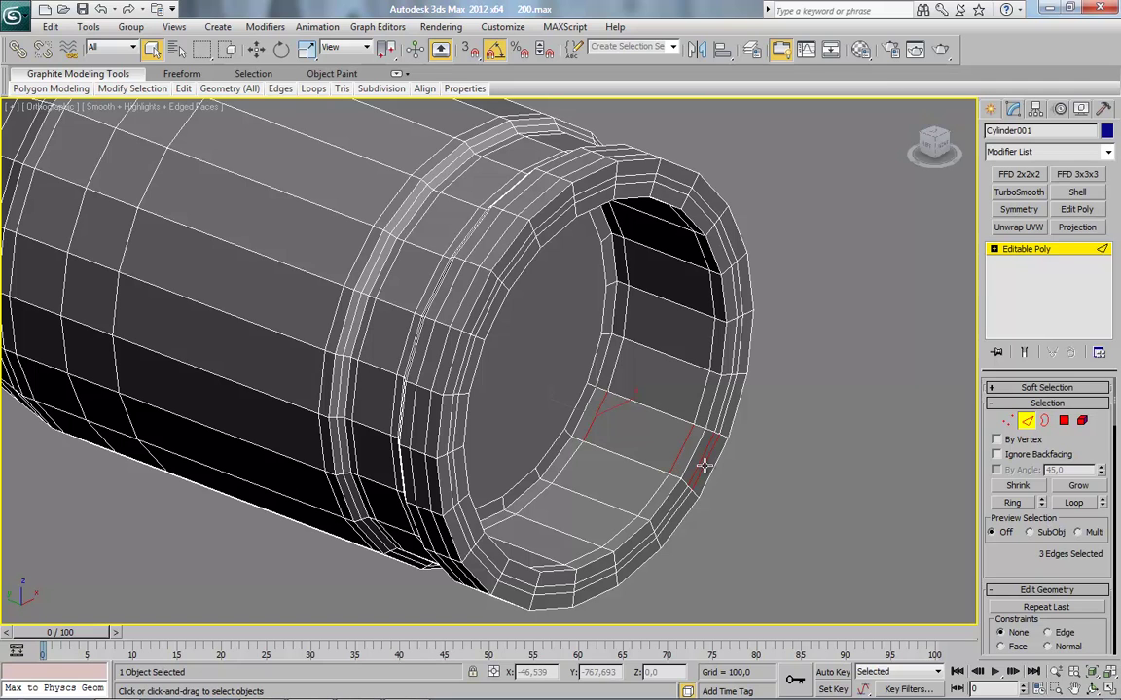
pyautogui.keyDown('ctrl'); pyautogui.click(440, 364); pyautogui.keyUp('ctrl')
pyautogui.hotkey('alt', 'l')
pyautogui.hotkey('ctrl', 'BackSpace')
# Convert the eyepiece's inner cap selection to vertices and weld them into one centre vertex with a threshold of 158,154
pyautogui.click(1063, 422)
pyautogui.click(530, 341)
pyautogui.keyDown('alt'); pyautogui.moveTo(535, 431); pyautogui.dragTo(513, 402, button='middle'); pyautogui.keyUp('alt')
pyautogui.keyDown('ctrl'); pyautogui.click(466, 349); pyautogui.keyUp('ctrl')
pyautogui.click(503, 348)
pyautogui.keyDown('ctrl'); pyautogui.click(1007, 421); pyautogui.keyUp('ctrl')
pyautogui.rightClick(663, 291)
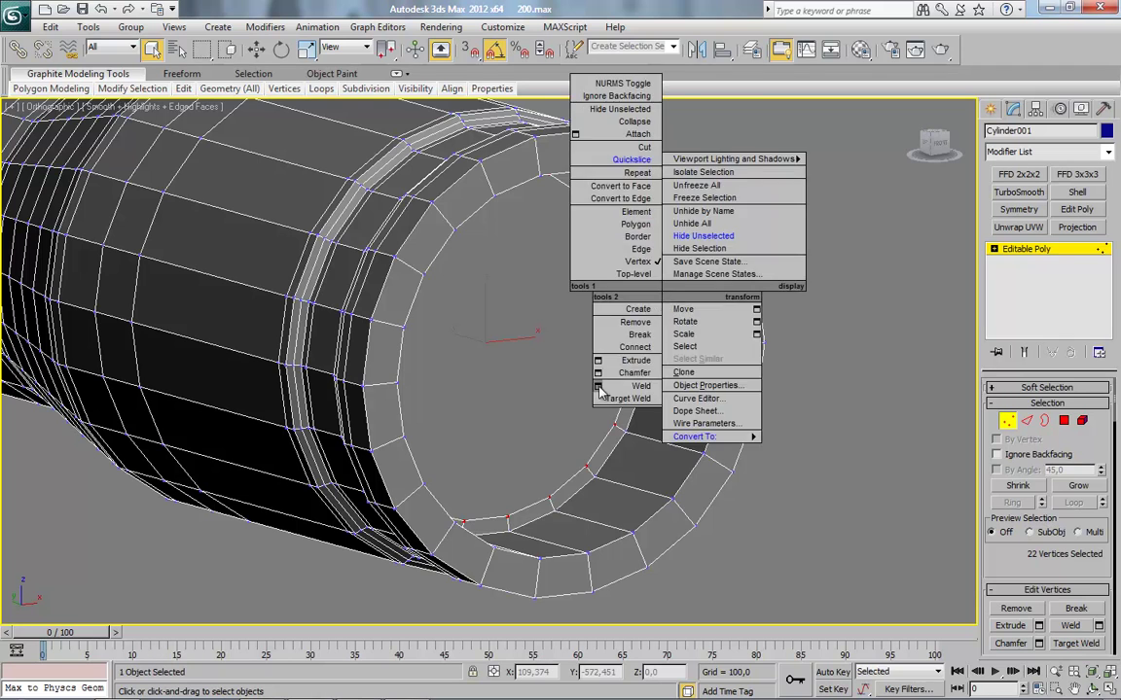
pyautogui.click(599, 388)
pyautogui.moveTo(600, 335); pyautogui.dragTo(626, 334)
pyautogui.click(594, 377)
pyautogui.keyDown('alt'); pyautogui.moveTo(595, 383); pyautogui.dragTo(423, 419, button='middle'); pyautogui.keyUp('alt')
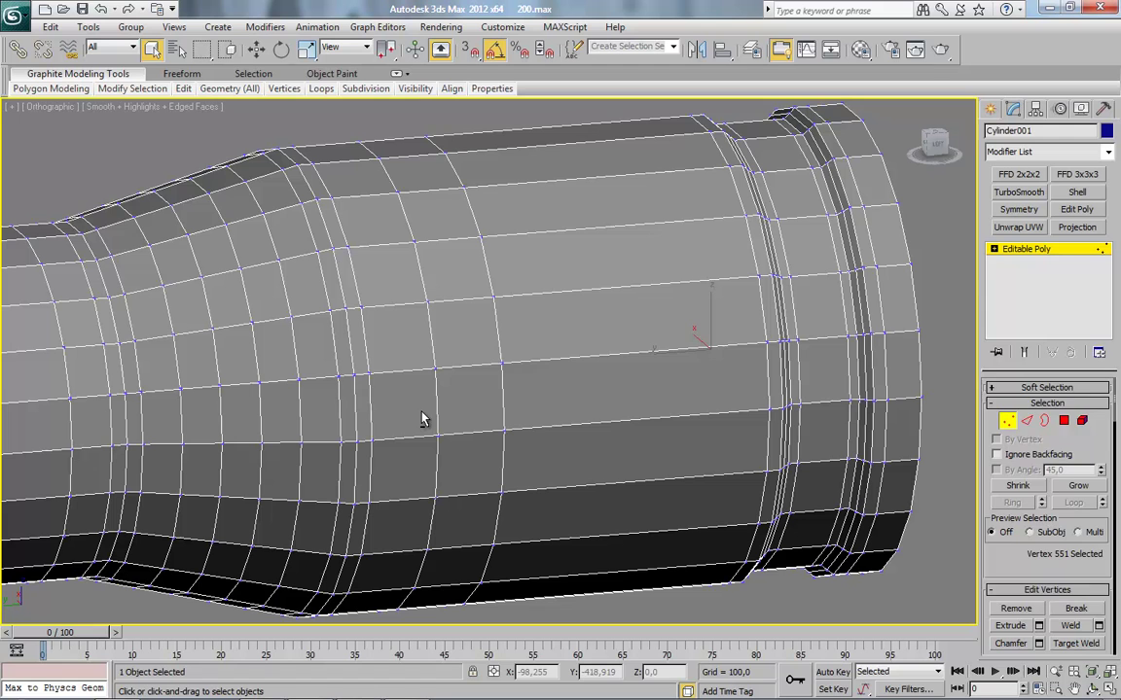
# Try to remove the supporting edge loops where the eyepiece barrel meets its taper
pyautogui.click(1026, 420)
pyautogui.click(355, 293)
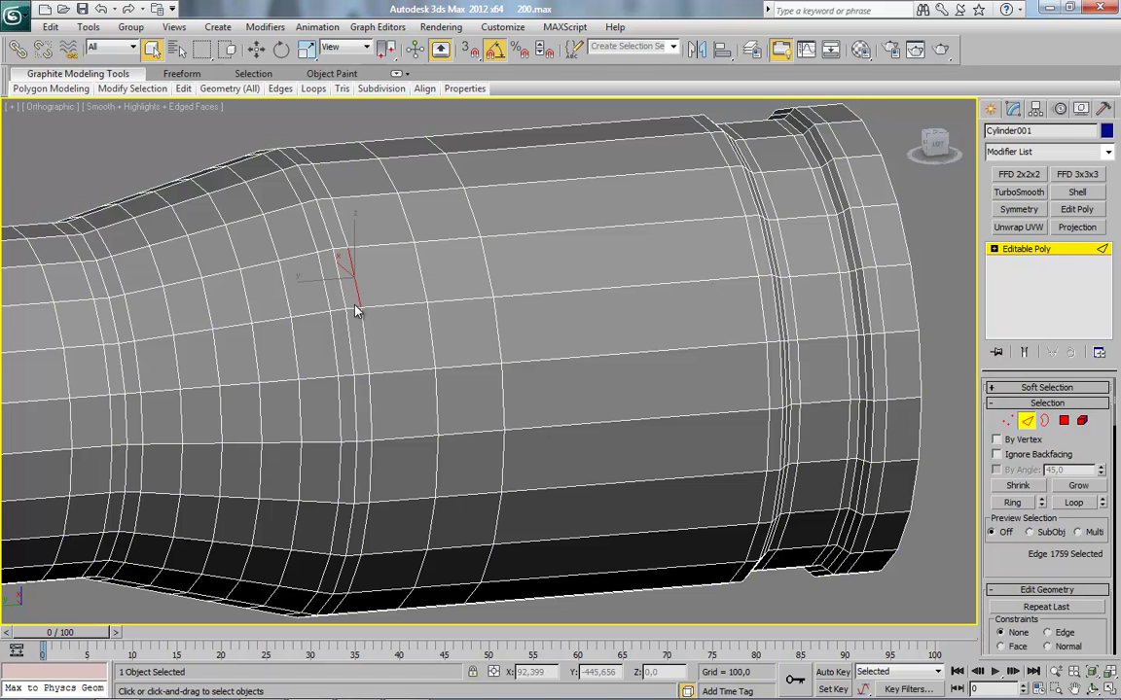
pyautogui.keyDown('ctrl'); pyautogui.click(348, 298); pyautogui.keyUp('ctrl')
pyautogui.hotkey('alt', 'l')
pyautogui.hotkey('ctrl', 'BackSpace')
pyautogui.hotkey('ctrl', 'z')
# Remove the supporting edge loops at both ends of the eyepiece taper, keeping a single loop at each corner
pyautogui.click(338, 280)
pyautogui.click(324, 280)
pyautogui.moveTo(318, 323); pyautogui.dragTo(444, 323, button='middle')
pyautogui.hotkey('ctrl', 'BackSpace')
pyautogui.click(255, 317)
pyautogui.hotkey('ctrl', 'BackSpace')
pyautogui.click(228, 318)
pyautogui.hotkey('ctrl', 'BackSpace')
# In the Left view, remove the edge loops forming the groove and rim detail at the eyepiece's end
pyautogui.moveTo(645, 325); pyautogui.dragTo(533, 293, button='middle')
pyautogui.click(937, 145)
pyautogui.moveTo(738, 374); pyautogui.dragTo(721, 321, button='middle')
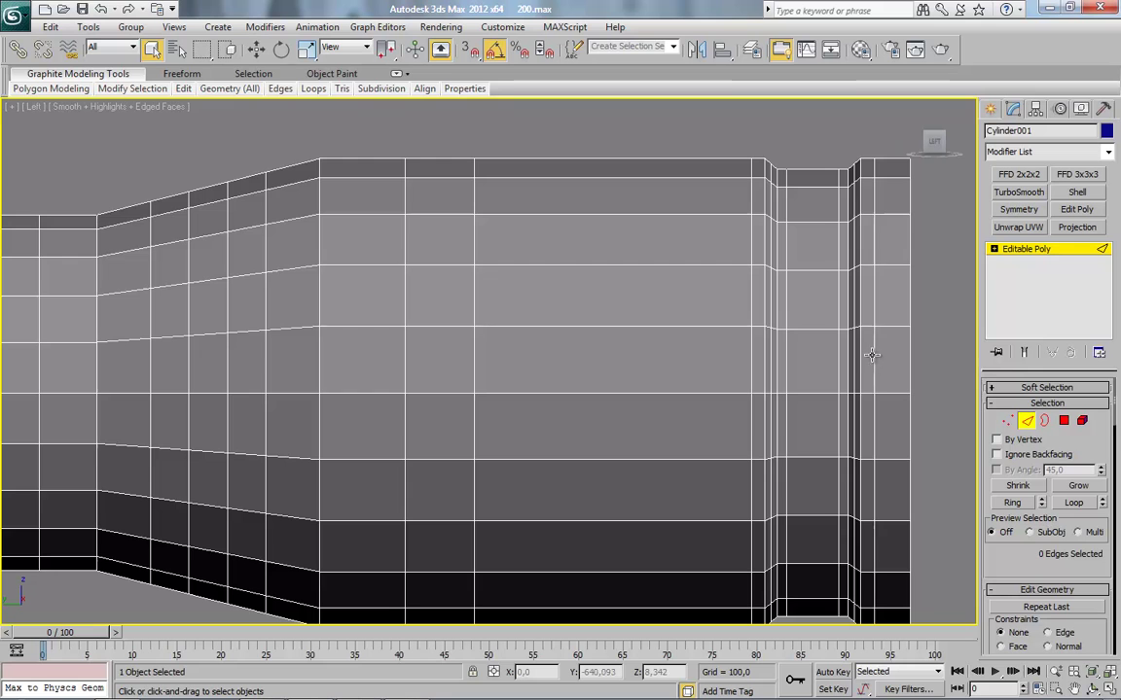
pyautogui.click(874, 354)
pyautogui.keyDown('ctrl'); pyautogui.click(854, 351); pyautogui.keyUp('ctrl')
pyautogui.keyDown('ctrl'); pyautogui.click(849, 351); pyautogui.keyUp('ctrl')
pyautogui.keyDown('ctrl'); pyautogui.click(838, 352); pyautogui.keyUp('ctrl')
pyautogui.keyDown('ctrl'); pyautogui.click(751, 343); pyautogui.keyUp('ctrl')
pyautogui.hotkey('alt', 'l')
pyautogui.hotkey('ctrl', 'BackSpace')
# Remove the two remaining edge loops around the straight eyepiece barrel
pyautogui.click(475, 356)
pyautogui.hotkey('ctrl', 'BackSpace')
pyautogui.click(404, 356)
pyautogui.hotkey('ctrl', 'BackSpace')
# Remove the four intermediate edge loops across the eyepiece taper
pyautogui.click(266, 356)
pyautogui.hotkey('ctrl', 'BackSpace')
pyautogui.doubleClick(226, 361)
pyautogui.hotkey('ctrl', 'BackSpace')
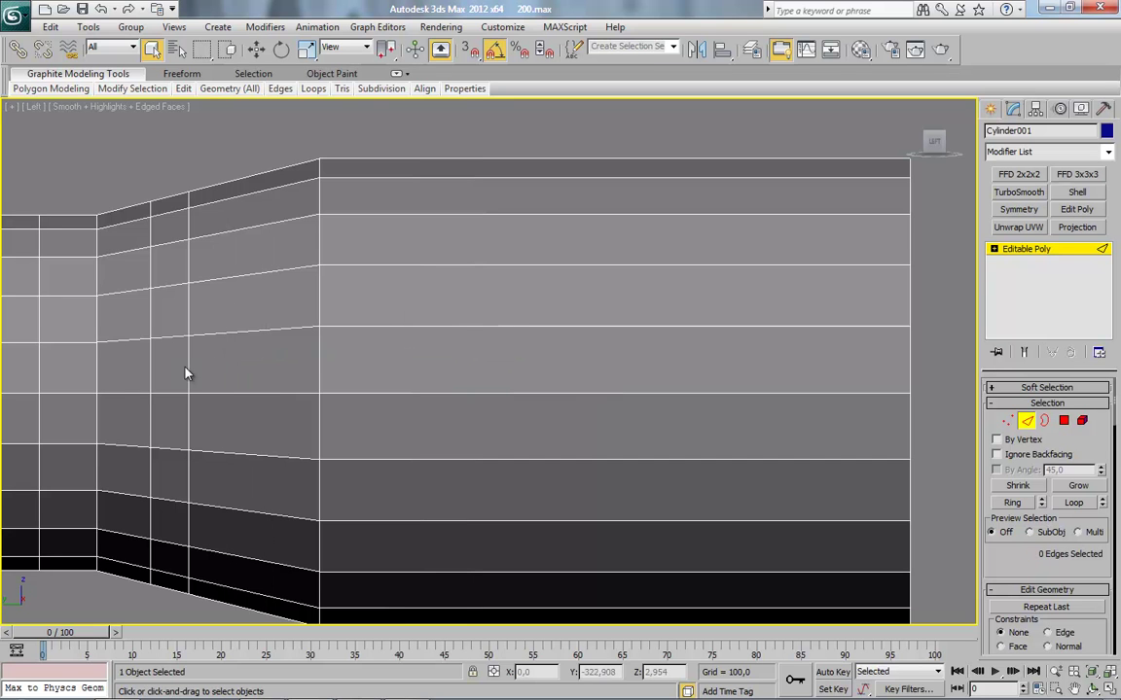
pyautogui.doubleClick(187, 361)
pyautogui.hotkey('ctrl', 'BackSpace')
pyautogui.doubleClick(152, 367)
pyautogui.hotkey('ctrl', 'BackSpace')
# Remove the intermediate and supporting edge loops along the scope's narrow middle tube
pyautogui.scroll(-3, 395, 355)
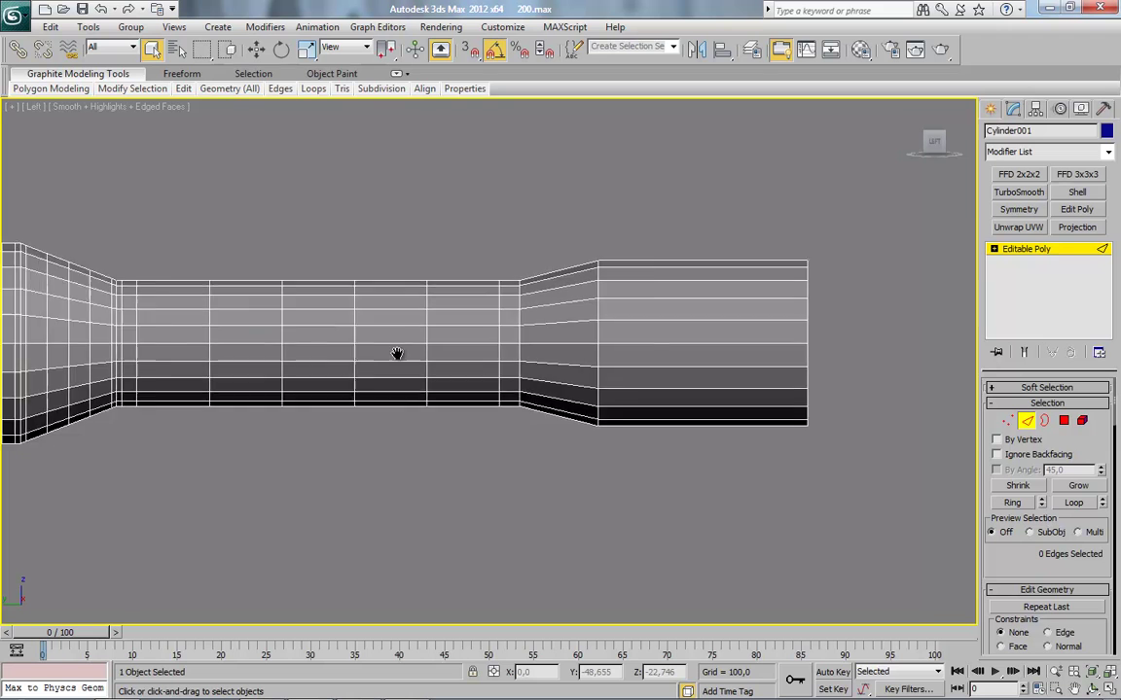
pyautogui.moveTo(605, 320); pyautogui.dragTo(65, 324)
pyautogui.hotkey('alt', 'l')
pyautogui.hotkey('ctrl', 'BackSpace')
pyautogui.moveTo(64, 329); pyautogui.dragTo(387, 337, button='middle')
pyautogui.scroll(3, 387, 338)
pyautogui.moveTo(264, 300); pyautogui.dragTo(261, 301)
pyautogui.hotkey('alt', 'l')
pyautogui.hotkey('ctrl', 'BackSpace')
# Remove the intermediate edge loops across the objective taper and the supporting loops at both of its ends
pyautogui.moveTo(243, 324); pyautogui.dragTo(640, 376, button='middle')
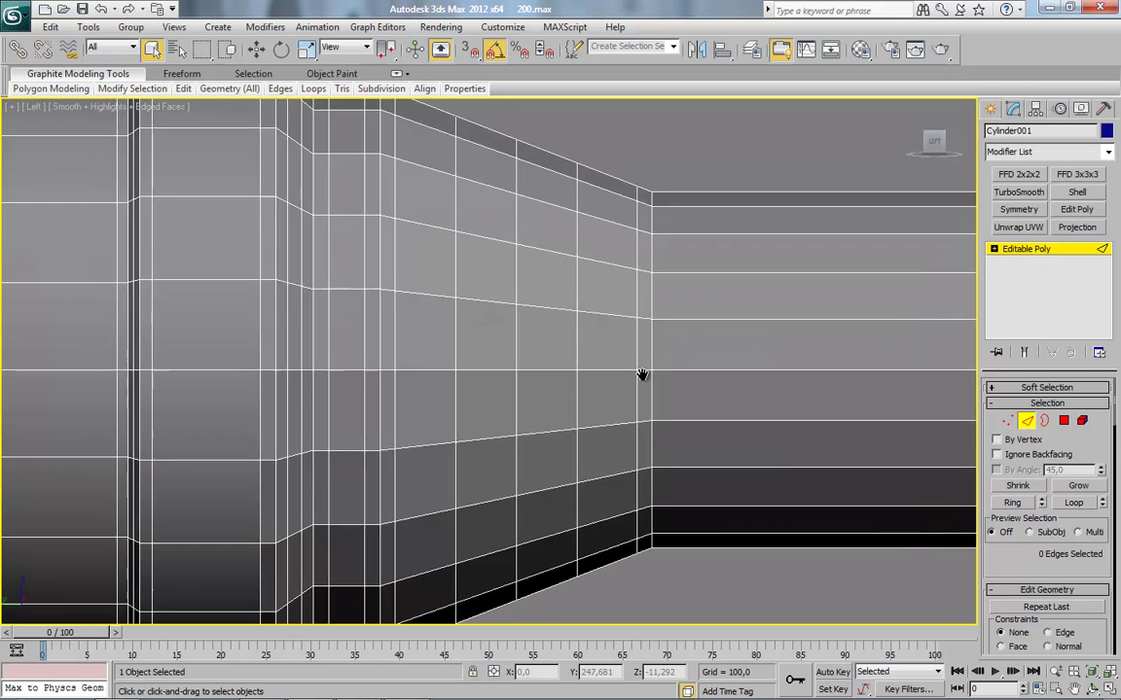
pyautogui.moveTo(321, 331); pyautogui.dragTo(638, 338)
pyautogui.hotkey('alt', 'l')
pyautogui.hotkey('ctrl', 'BackSpace')
pyautogui.moveTo(294, 334); pyautogui.dragTo(441, 368, button='middle')
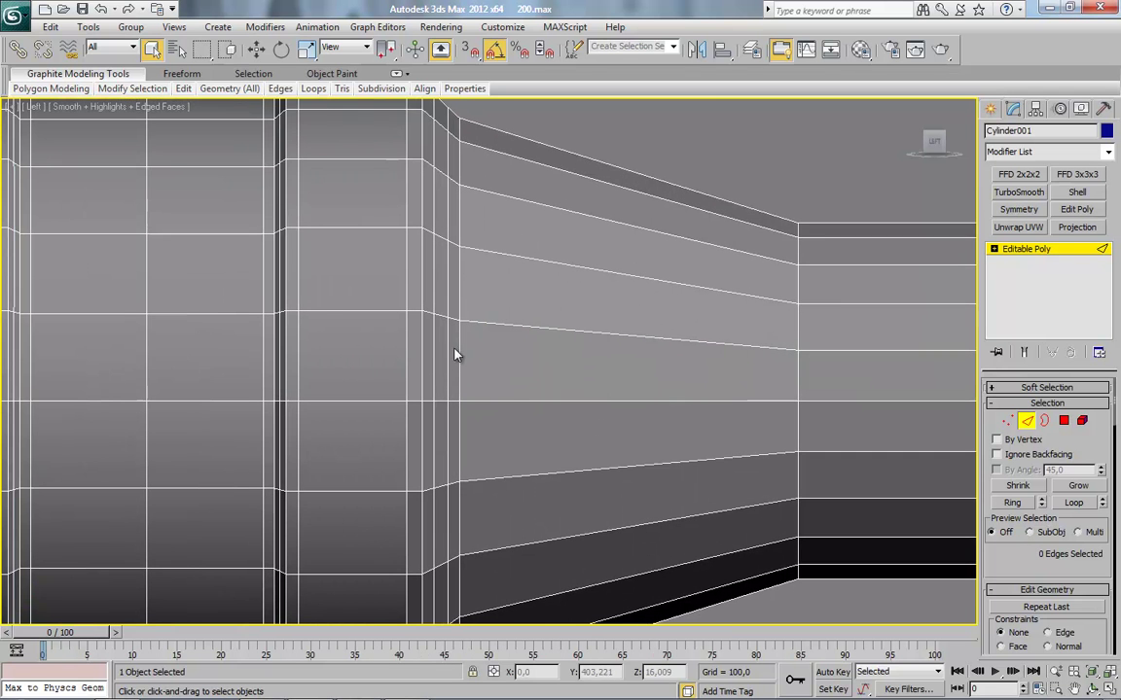
pyautogui.hotkey('alt', 'l')
pyautogui.hotkey('ctrl', 'BackSpace')
# Select the objective's inner cap, convert it to vertices and weld them into one centre vertex with a threshold of 158,154
pyautogui.scroll(-3, 240, 394)
pyautogui.moveTo(127, 395); pyautogui.dragTo(341, 313, button='middle')
pyautogui.click(1064, 421)
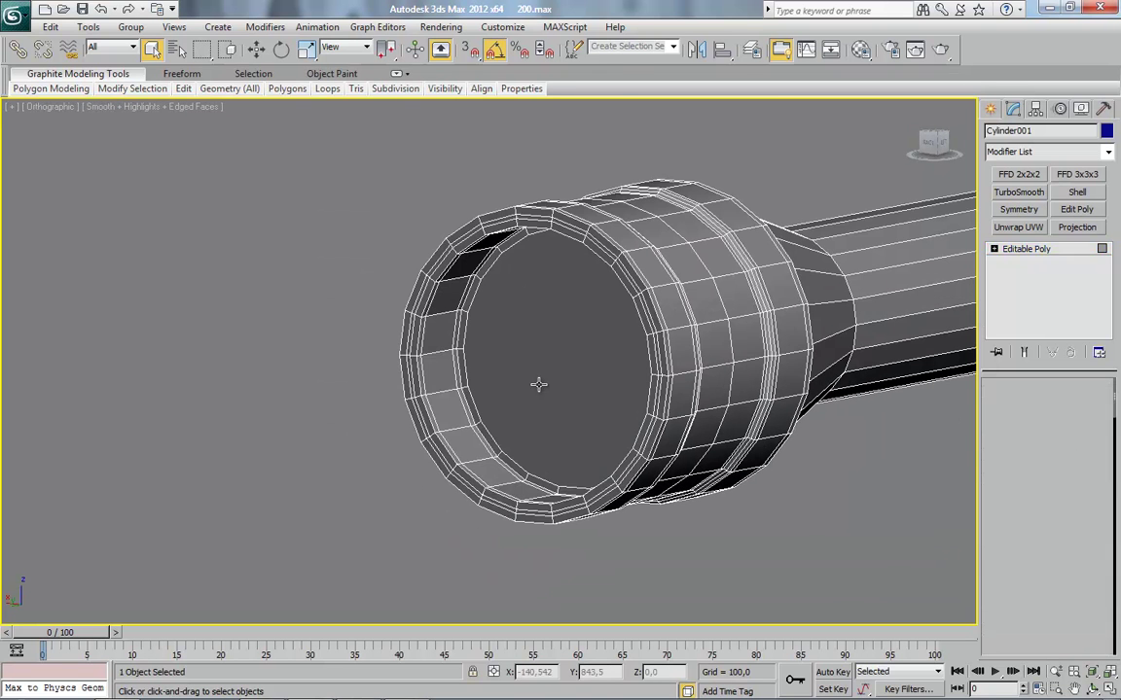
pyautogui.click(538, 385)
pyautogui.keyDown('ctrl'); pyautogui.click(1010, 422); pyautogui.keyUp('ctrl')
pyautogui.rightClick(622, 279)
pyautogui.click(558, 377)
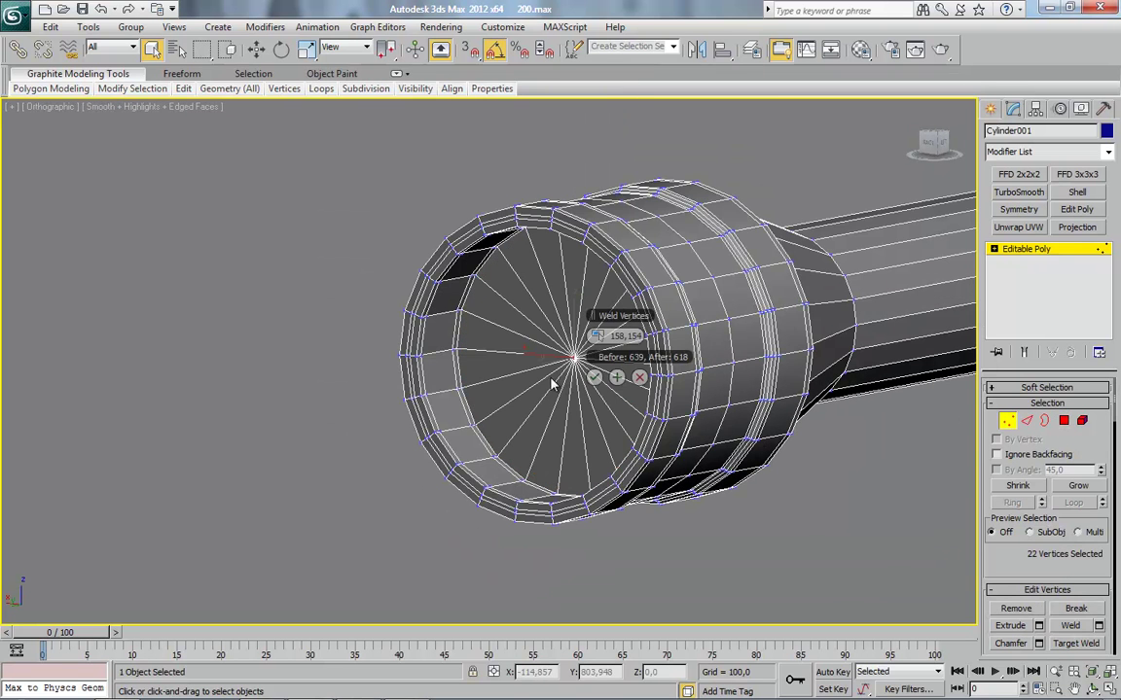
pyautogui.click(596, 379)
# Select the supporting and groove edge loops inside the objective opening and along its outer housing, and remove them all
pyautogui.click(1028, 421)
pyautogui.moveTo(618, 408); pyautogui.dragTo(632, 400, button='middle')
pyautogui.scroll(3, 632, 400)
pyautogui.click(451, 367)
pyautogui.keyDown('ctrl'); pyautogui.click(385, 365); pyautogui.keyUp('ctrl')
pyautogui.keyDown('alt'); pyautogui.moveTo(350, 366); pyautogui.dragTo(500, 371, button='middle'); pyautogui.keyUp('alt')
pyautogui.keyDown('ctrl'); pyautogui.click(395, 368); pyautogui.keyUp('ctrl')
pyautogui.keyDown('ctrl'); pyautogui.click(315, 361); pyautogui.keyUp('ctrl')
pyautogui.keyDown('alt'); pyautogui.moveTo(317, 361); pyautogui.dragTo(366, 380, button='middle'); pyautogui.keyUp('alt')
pyautogui.keyDown('ctrl'); pyautogui.click(319, 371); pyautogui.keyUp('ctrl')
pyautogui.keyDown('ctrl'); pyautogui.click(312, 371); pyautogui.keyUp('ctrl')
pyautogui.keyDown('ctrl'); pyautogui.click(304, 371); pyautogui.keyUp('ctrl')
pyautogui.keyDown('ctrl'); pyautogui.click(291, 371); pyautogui.keyUp('ctrl')
pyautogui.keyDown('ctrl'); pyautogui.click(189, 379); pyautogui.keyUp('ctrl')
pyautogui.moveTo(148, 402); pyautogui.dragTo(471, 373, button='middle')
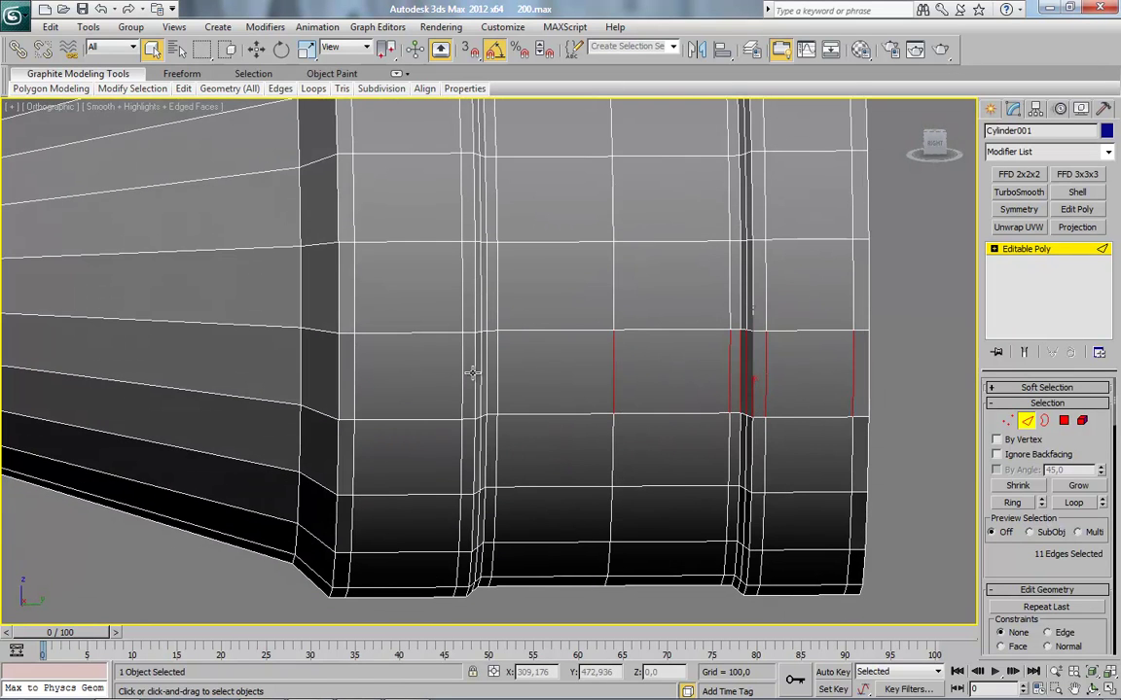
pyautogui.keyDown('ctrl'); pyautogui.click(481, 369); pyautogui.keyUp('ctrl')
pyautogui.keyDown('ctrl'); pyautogui.click(487, 370); pyautogui.keyUp('ctrl')
pyautogui.keyDown('ctrl'); pyautogui.click(496, 369); pyautogui.keyUp('ctrl')
pyautogui.keyDown('ctrl'); pyautogui.click(463, 368); pyautogui.keyUp('ctrl')
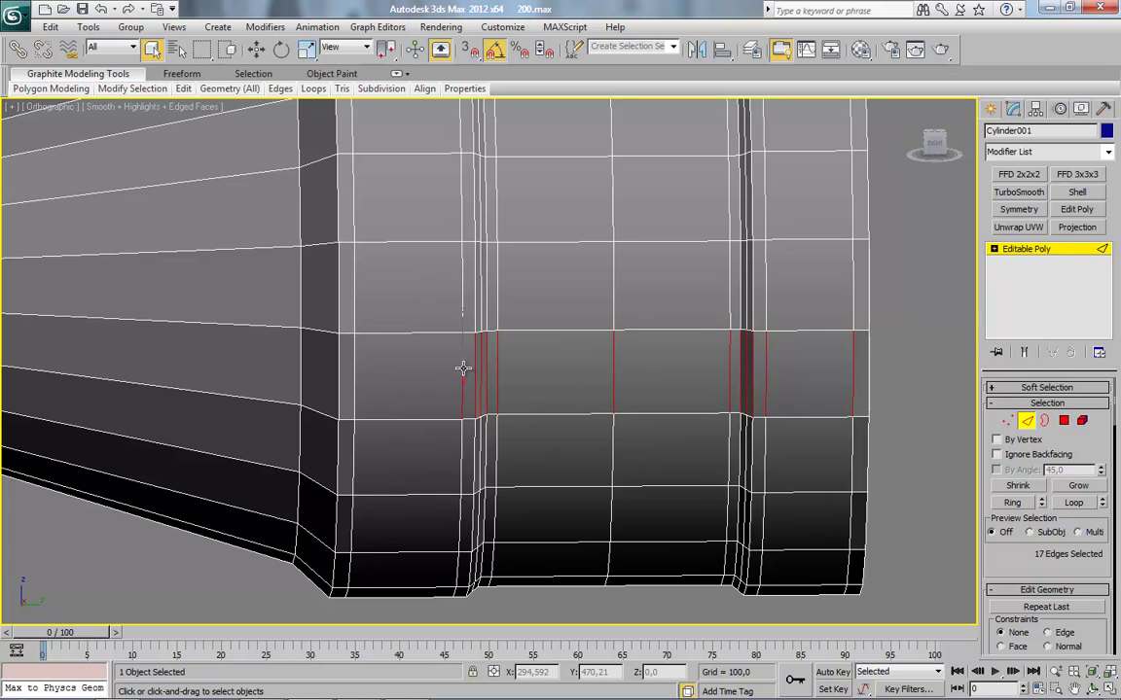
pyautogui.keyDown('ctrl'); pyautogui.click(353, 369); pyautogui.keyUp('ctrl')
pyautogui.moveTo(530, 400); pyautogui.dragTo(505, 400, button='middle')
pyautogui.scroll(-2, 508, 401)
pyautogui.hotkey('alt', 'l')
pyautogui.hotkey('ctrl', 'BackSpace')
# Exit edge editing on the simplified tube and turn off the edged-faces display
pyautogui.scroll(-6, 512, 402)
pyautogui.moveTo(410, 383); pyautogui.dragTo(355, 425, button='middle')
pyautogui.click(1028, 422)
pyautogui.keyDown('alt'); pyautogui.moveTo(786, 462); pyautogui.dragTo(666, 469, button='middle'); pyautogui.keyUp('alt')
pyautogui.press('F4')
pyautogui.moveTo(539, 457); pyautogui.dragTo(596, 452, button='middle')
# Pick individual polygons on the eyepiece's end rim to examine their shading, and exit polygon editing
pyautogui.click(1062, 420)
pyautogui.scroll(6, 669, 393)
pyautogui.moveTo(814, 422); pyautogui.dragTo(494, 289, button='middle')
pyautogui.click(582, 385)
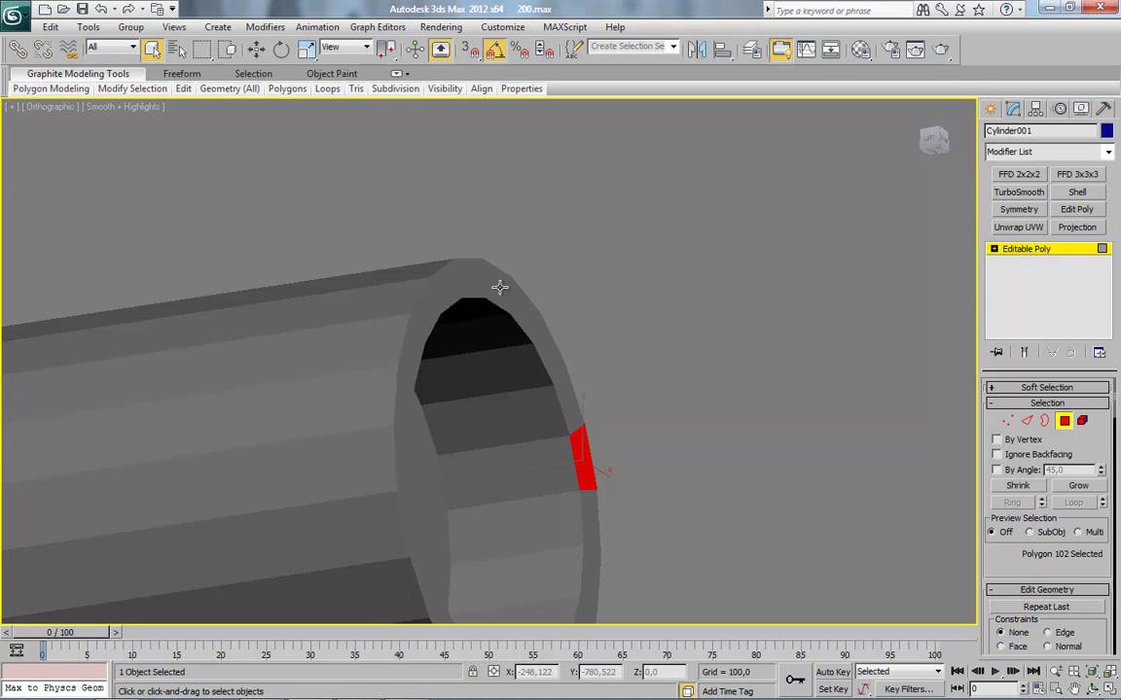
pyautogui.click(496, 288)
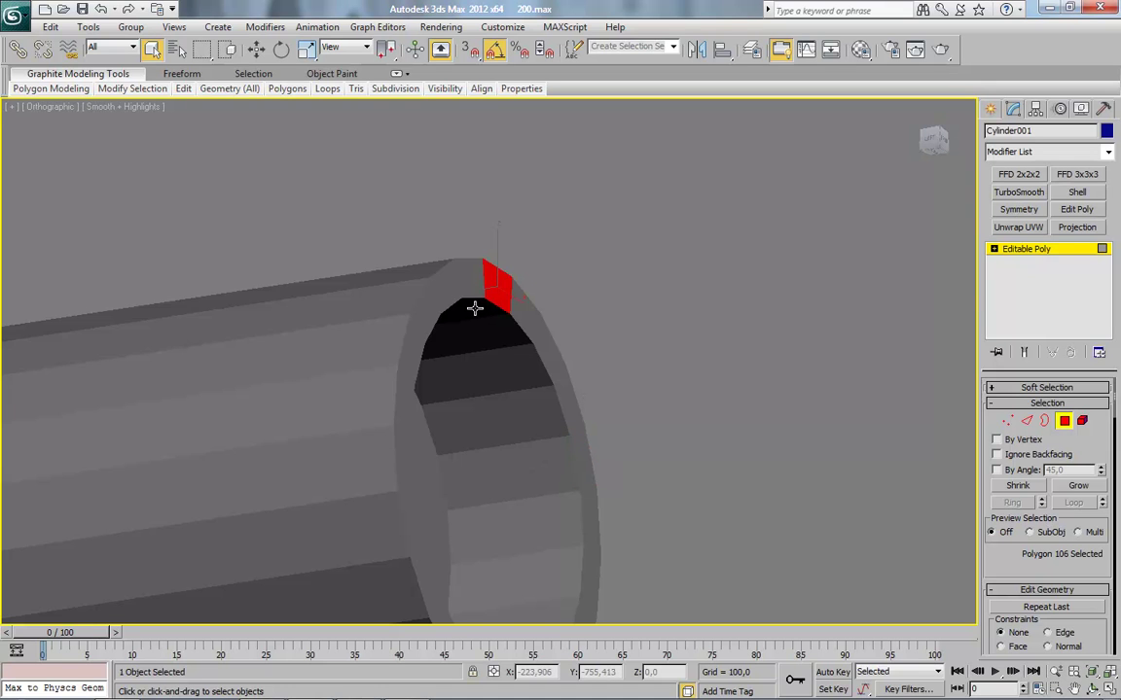
pyautogui.moveTo(531, 336); pyautogui.dragTo(550, 280, button='middle')
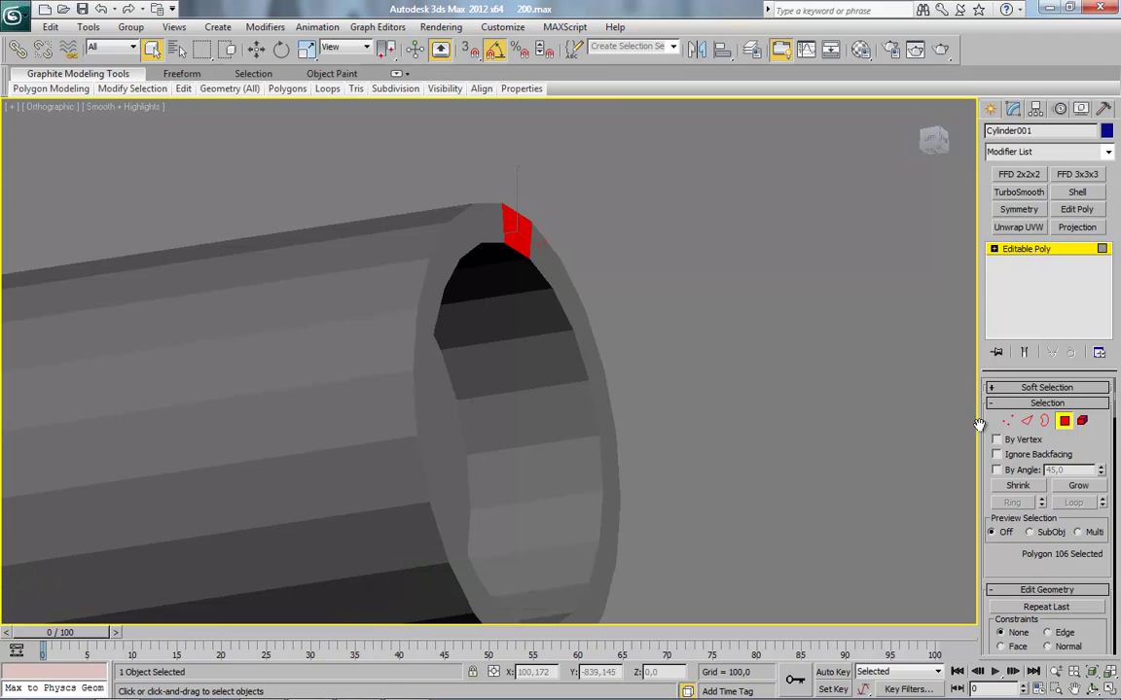
pyautogui.click(1065, 422)
pyautogui.moveTo(1115, 415); pyautogui.dragTo(1116, 649)
pyautogui.scroll(-3, 379, 425)
pyautogui.moveTo(380, 408)
pyautogui.mouseDown(button='middle')
pyautogui.moveTo(470, 320)
pyautogui.moveTo(405, 390)
pyautogui.moveTo(638, 331)
pyautogui.mouseUp(button='middle')
pyautogui.scroll(-3, 405, 390)
pyautogui.moveTo(346, 394); pyautogui.dragTo(355, 400, button='middle')
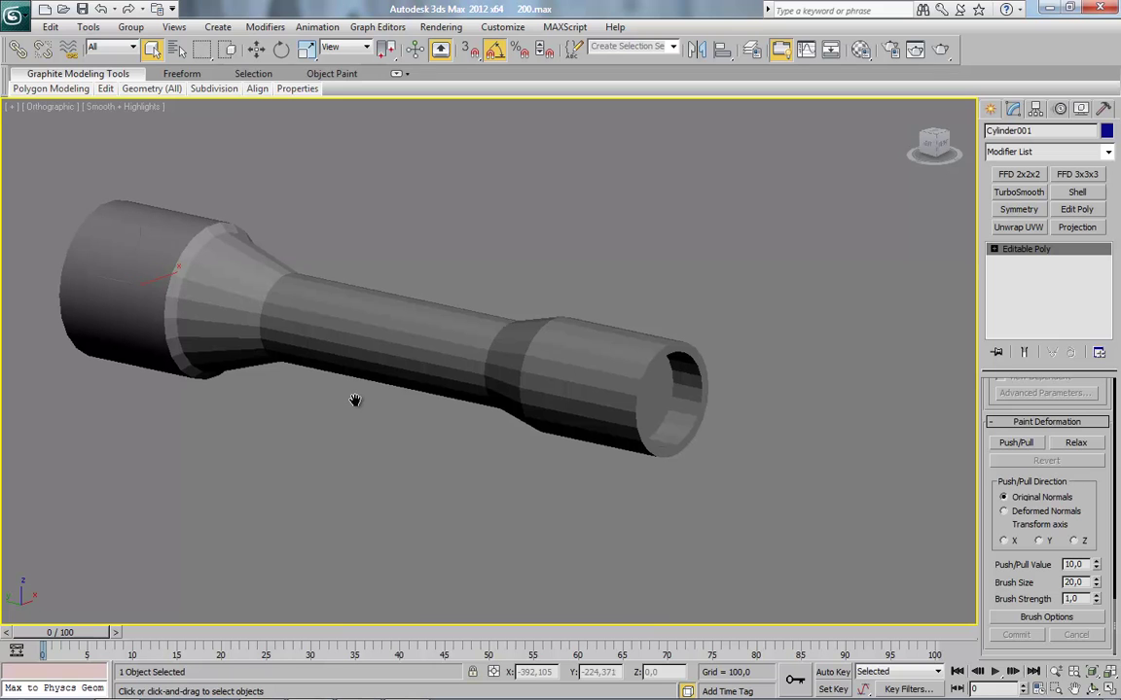
pyautogui.scroll(10, 991, 546)
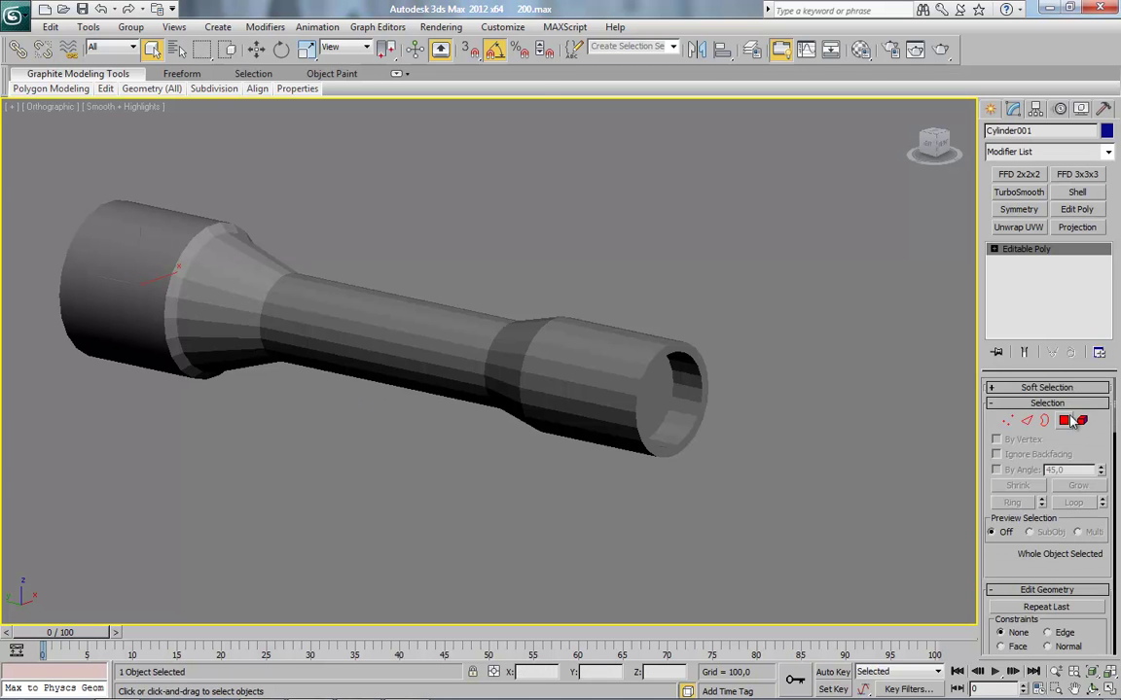
# Auto-smooth all polygons of the simplified tube with a threshold of 45 and leave polygon editing
pyautogui.click(1065, 420)
pyautogui.hotkey('ctrl', 'a')
pyautogui.moveTo(1117, 410); pyautogui.dragTo(1119, 652)
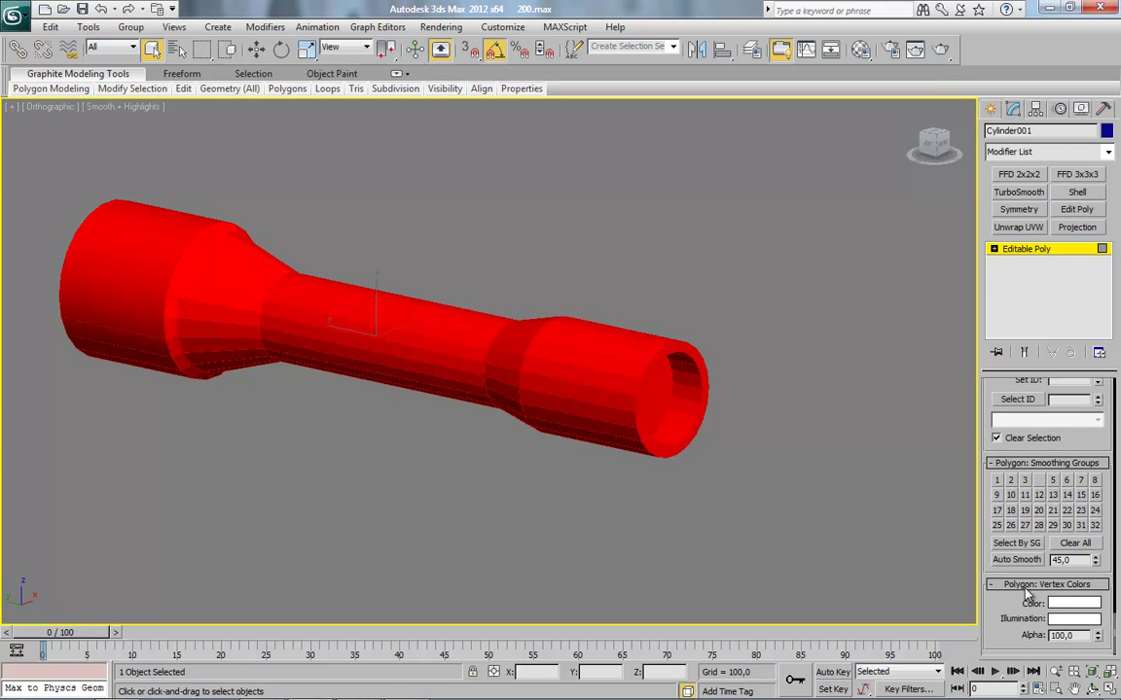
pyautogui.click(1016, 561)
pyautogui.click(493, 495)
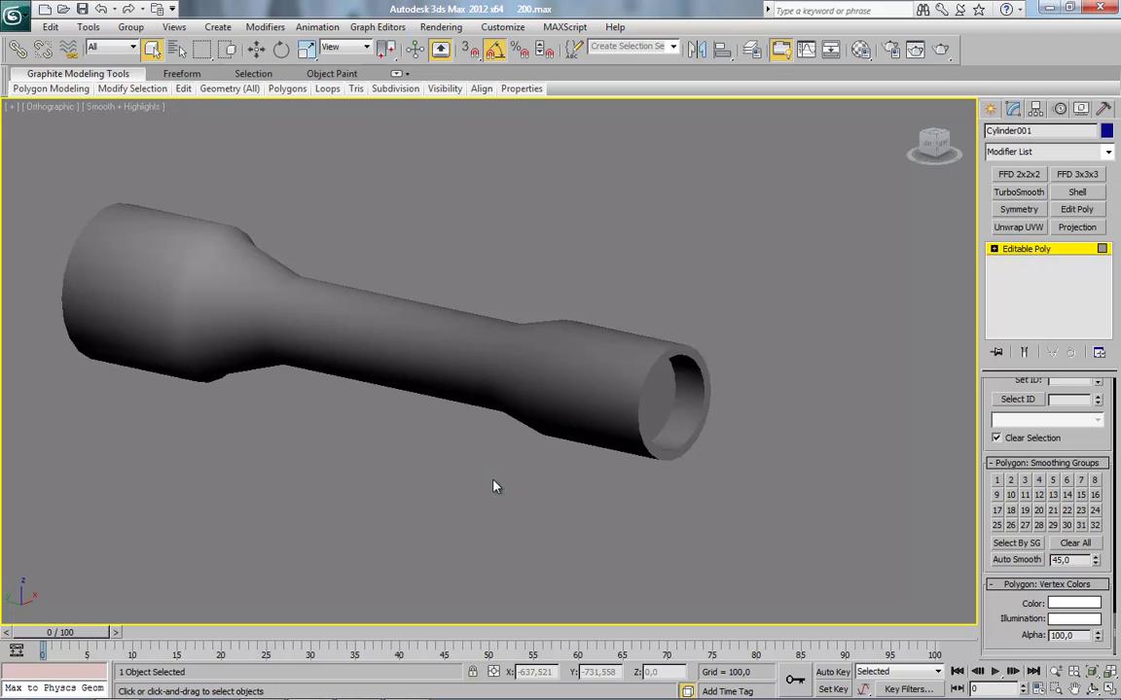
pyautogui.keyDown('alt'); pyautogui.moveTo(424, 437); pyautogui.dragTo(968, 332, button='middle'); pyautogui.keyUp('alt')
pyautogui.click(1031, 250)
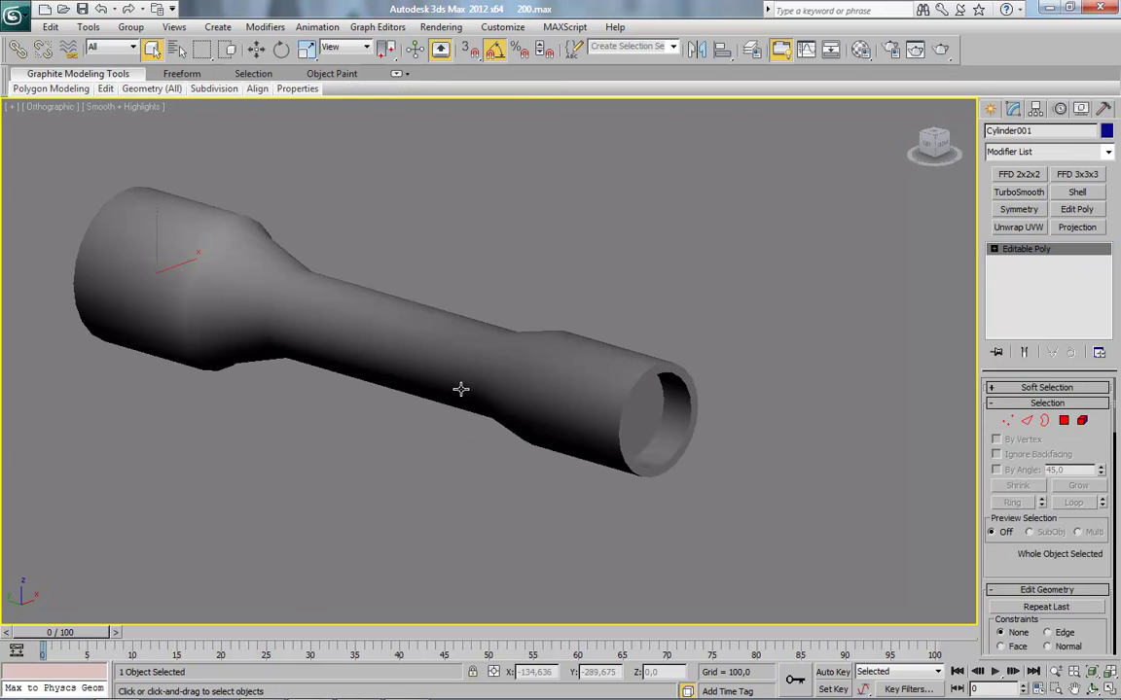
# Turn on the edged-faces display, unhide all scope parts and hide the finished main tube
pyautogui.press('F4')
pyautogui.moveTo(393, 380)
pyautogui.keyDown('alt'); pyautogui.mouseDown(button='middle')
pyautogui.moveTo(453, 373)
pyautogui.moveTo(392, 355)
pyautogui.mouseUp(button='middle'); pyautogui.keyUp('alt')
pyautogui.rightClick(392, 355)
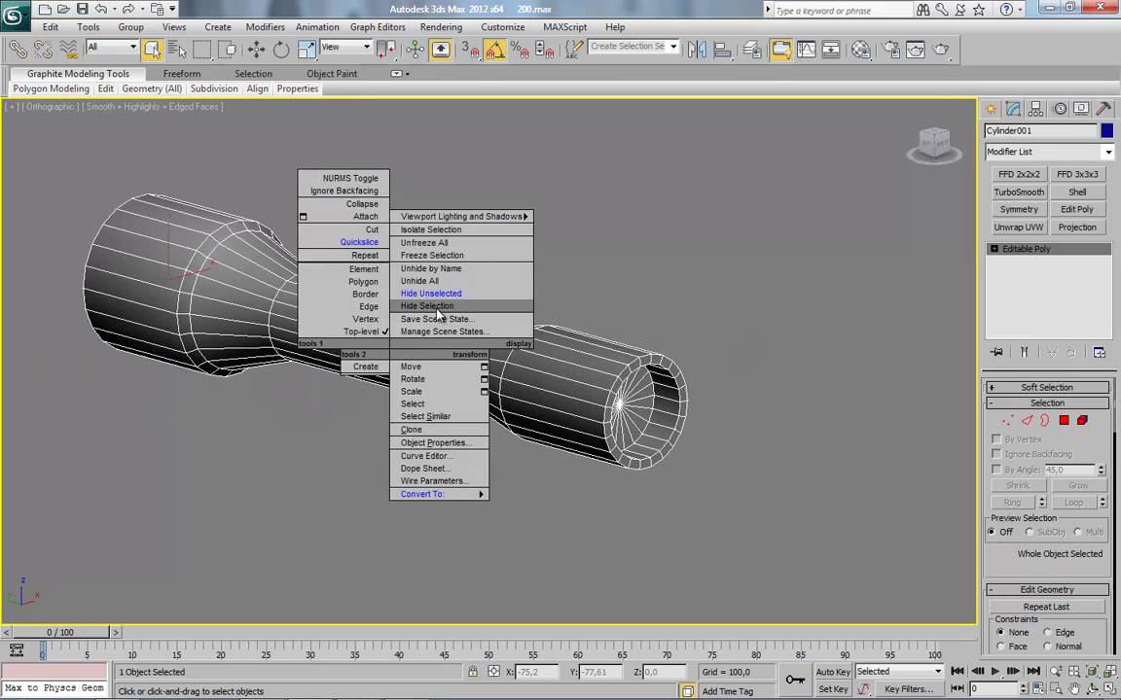
pyautogui.click(432, 305)
pyautogui.rightClick(438, 382)
pyautogui.click(474, 303)
pyautogui.moveTo(357, 407); pyautogui.dragTo(406, 433, button='middle')
pyautogui.click(608, 422)
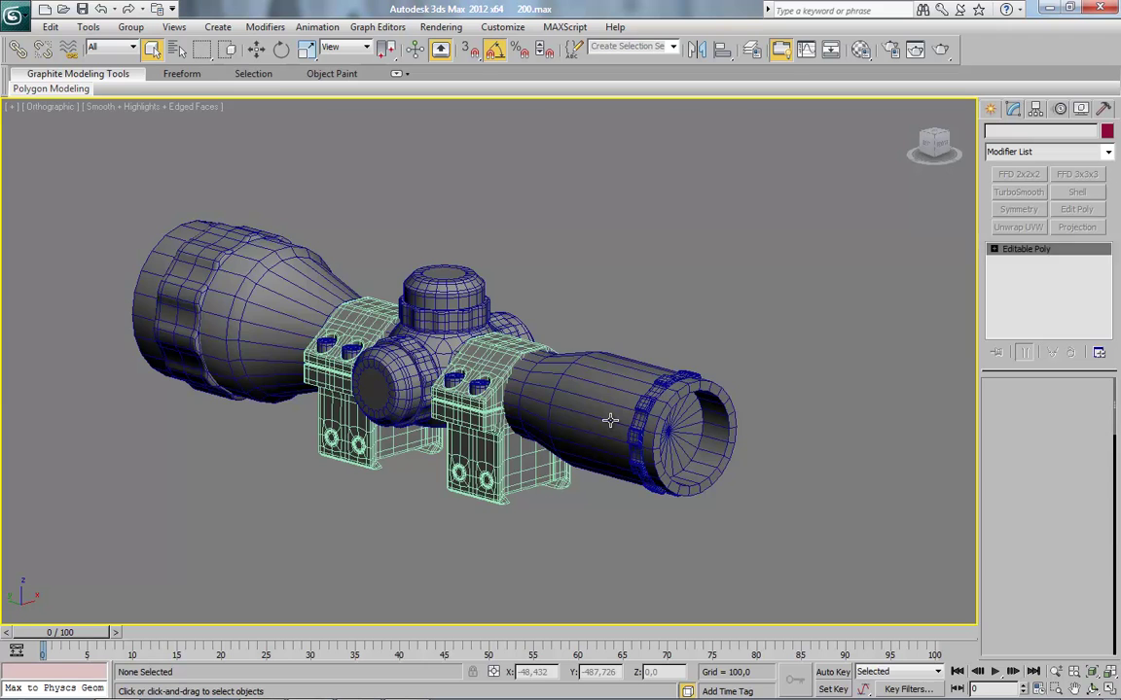
pyautogui.rightClick(606, 428)
pyautogui.click(646, 377)
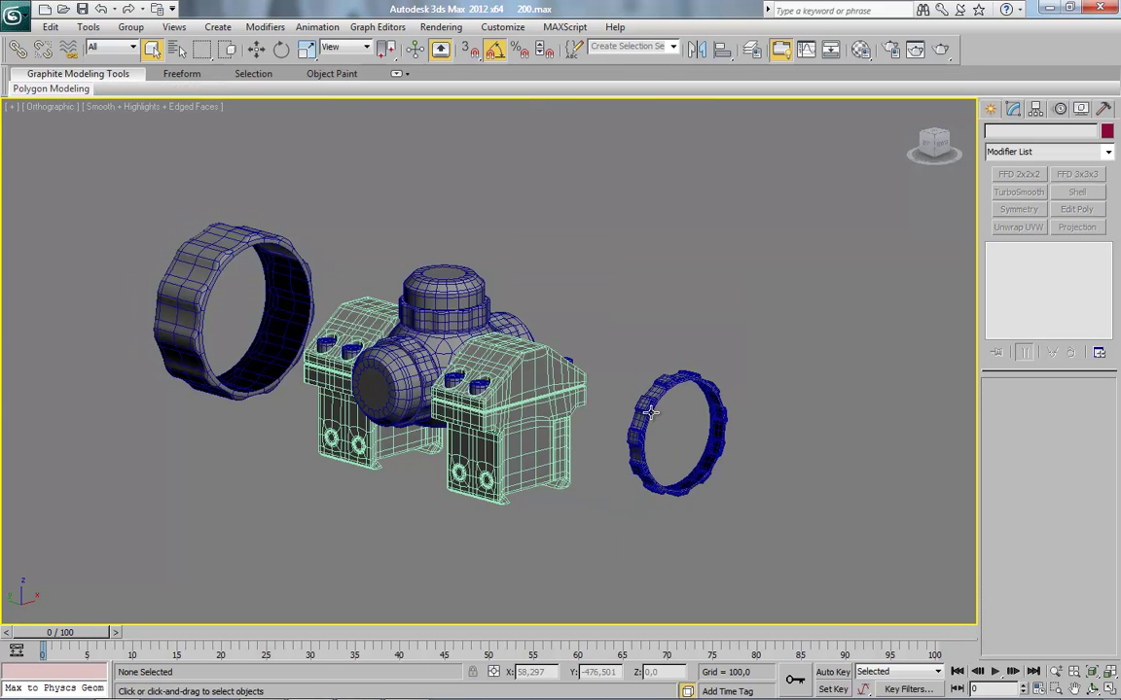
# Isolate the large ring from the objective end and delete its TurboSmooth modifier
pyautogui.moveTo(390, 408); pyautogui.dragTo(459, 420, button='middle')
pyautogui.click(263, 371)
pyautogui.hotkey('alt', 'q')
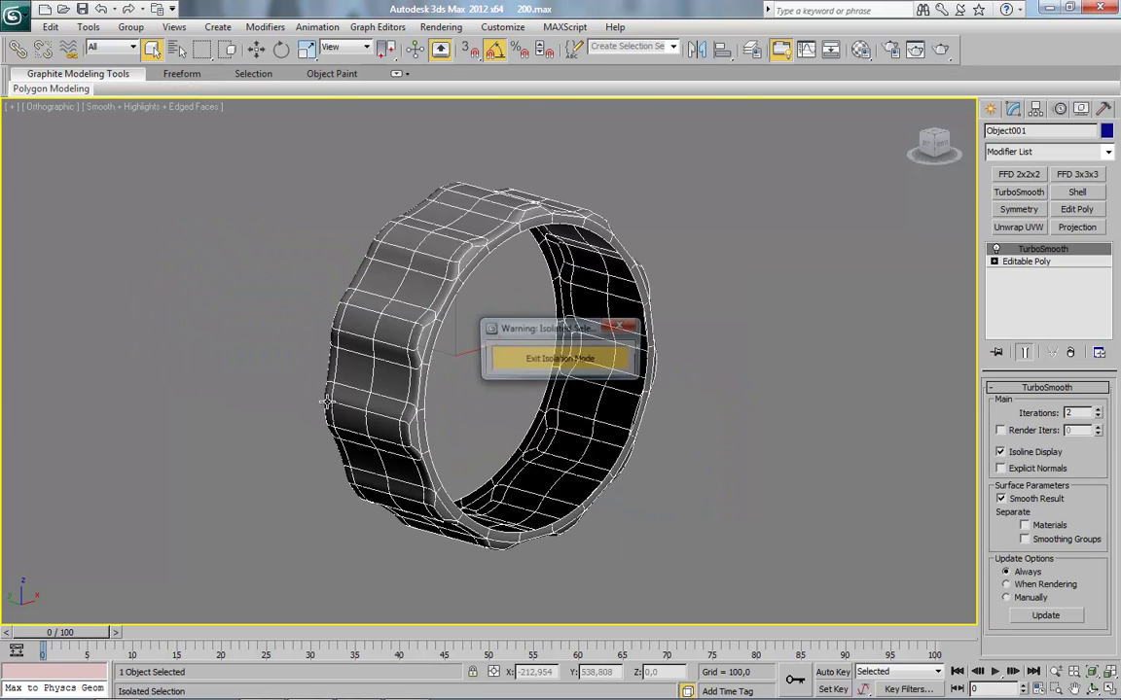
pyautogui.moveTo(526, 330); pyautogui.dragTo(142, 217)
pyautogui.rightClick(1032, 250)
pyautogui.click(961, 275)
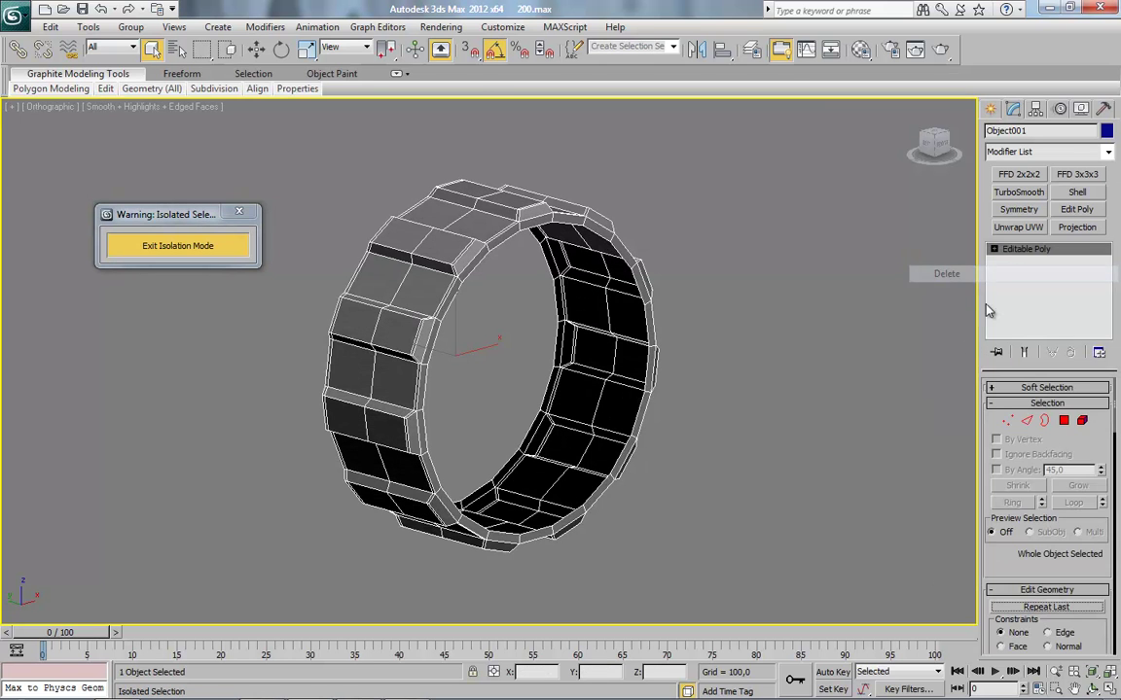
# Select the supporting and middle edge loops running around the large ring's outer face and remove them
pyautogui.click(1028, 421)
pyautogui.keyDown('alt'); pyautogui.moveTo(355, 393); pyautogui.dragTo(376, 387, button='middle'); pyautogui.keyUp('alt')
pyautogui.moveTo(376, 387); pyautogui.dragTo(484, 395, button='middle')
pyautogui.scroll(5, 484, 394)
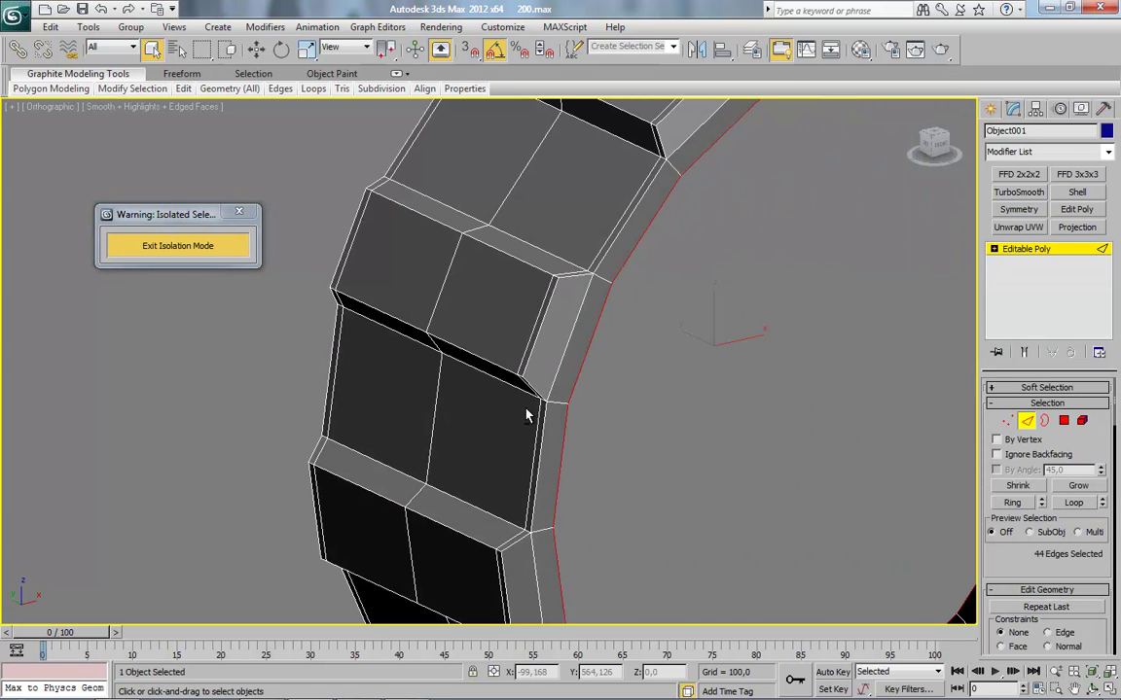
pyautogui.click(547, 319)
pyautogui.keyDown('ctrl'); pyautogui.click(450, 295); pyautogui.keyUp('ctrl')
pyautogui.keyDown('ctrl'); pyautogui.click(354, 258); pyautogui.keyUp('ctrl')
pyautogui.hotkey('alt', 'l')
pyautogui.hotkey('ctrl', 'BackSpace')
# Auto-smooth all of the large ring's polygons with a threshold of 45 and turn off the edged-faces display
pyautogui.scroll(-4, 551, 462)
pyautogui.moveTo(553, 476); pyautogui.dragTo(475, 415, button='middle')
pyautogui.click(1065, 423)
pyautogui.hotkey('ctrl', 'a')
pyautogui.moveTo(1113, 407); pyautogui.dragTo(1098, 640)
pyautogui.click(1018, 559)
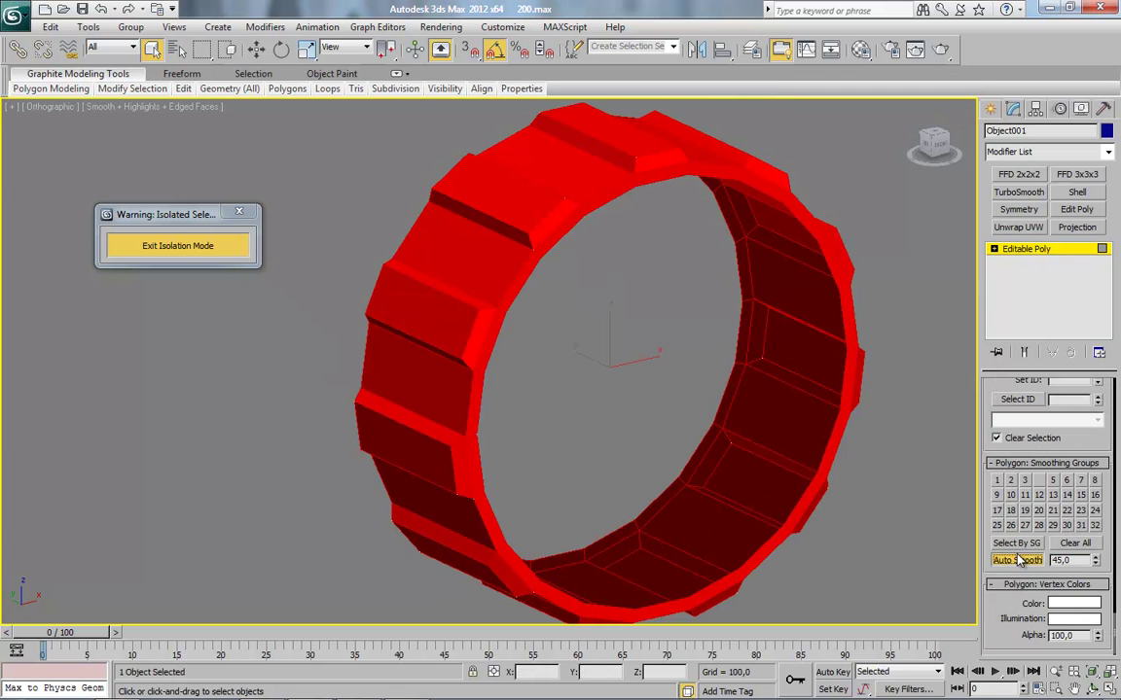
pyautogui.click(862, 540)
pyautogui.press('F4')
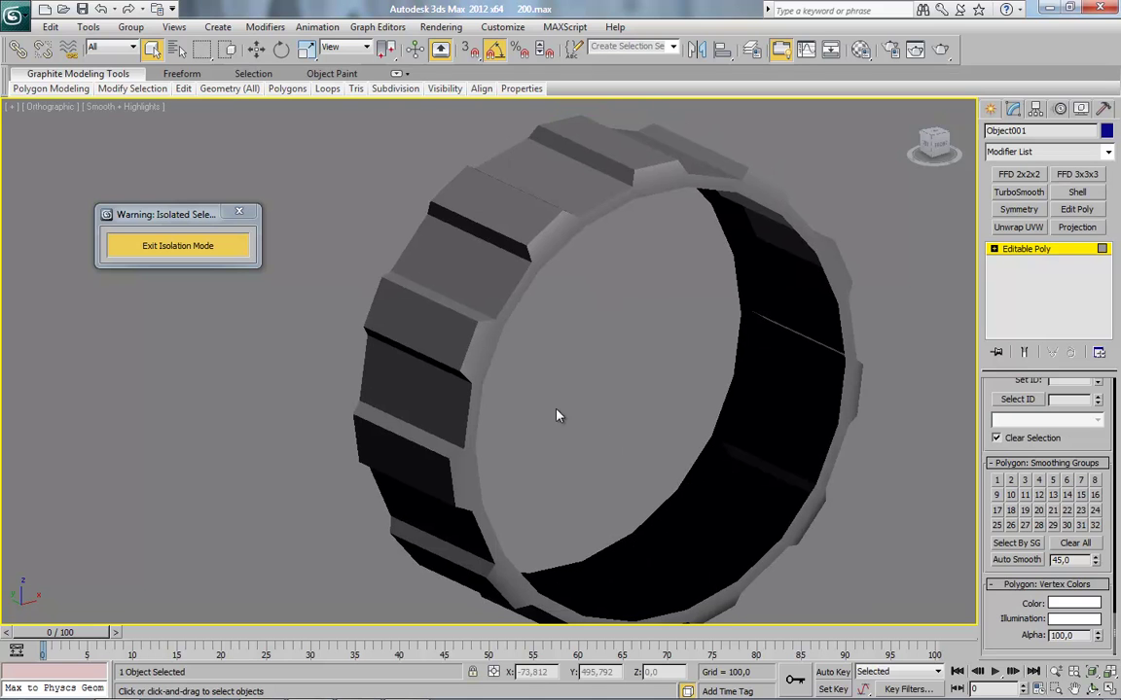
pyautogui.keyDown('alt'); pyautogui.moveTo(496, 370); pyautogui.dragTo(564, 272, button='middle'); pyautogui.keyUp('alt')
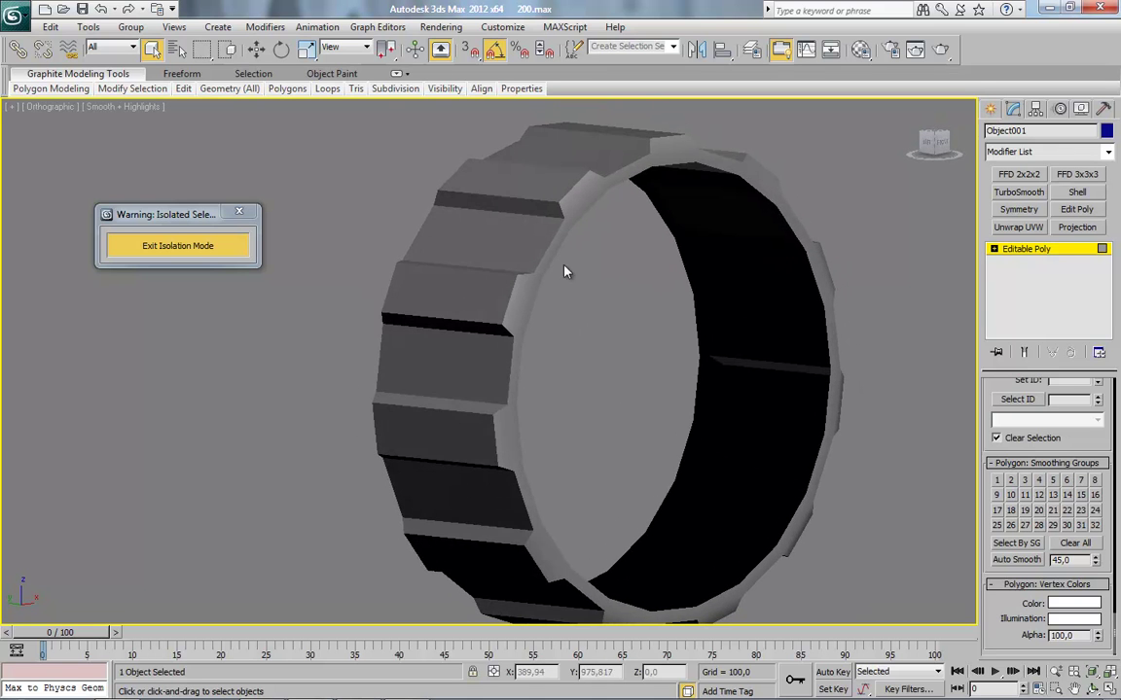
# Select the whole outer polygon band of the large ring and assign it to smoothing group 1
pyautogui.click(520, 184)
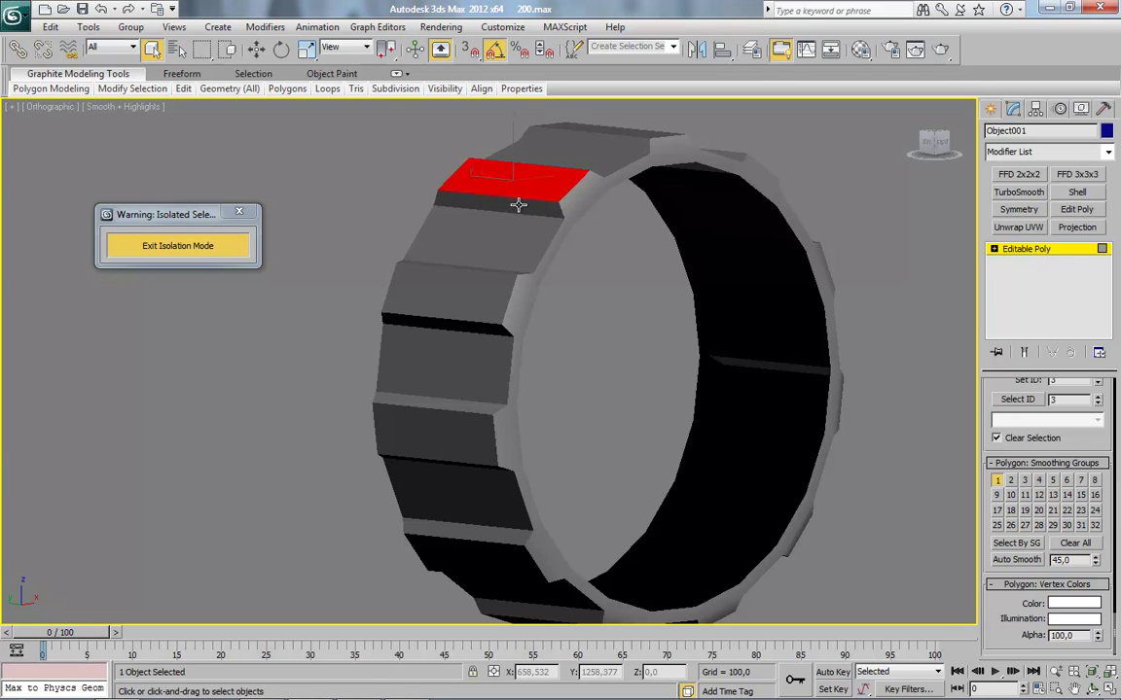
pyautogui.keyDown('shift'); pyautogui.click(519, 205); pyautogui.keyUp('shift')
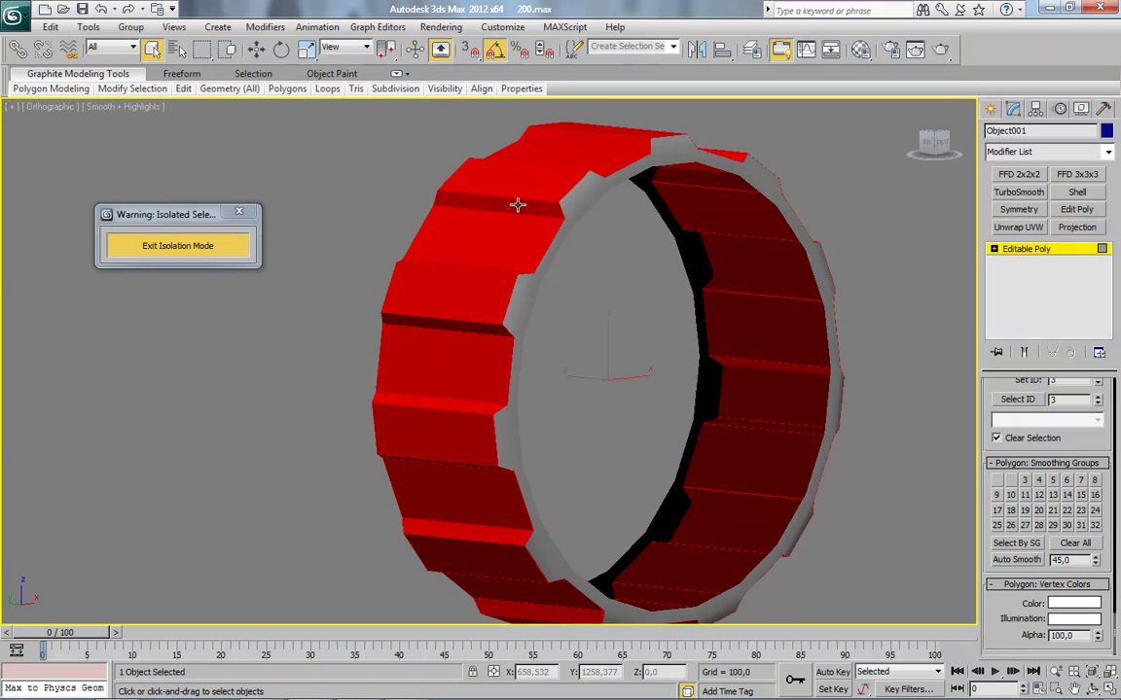
pyautogui.click(997, 480)
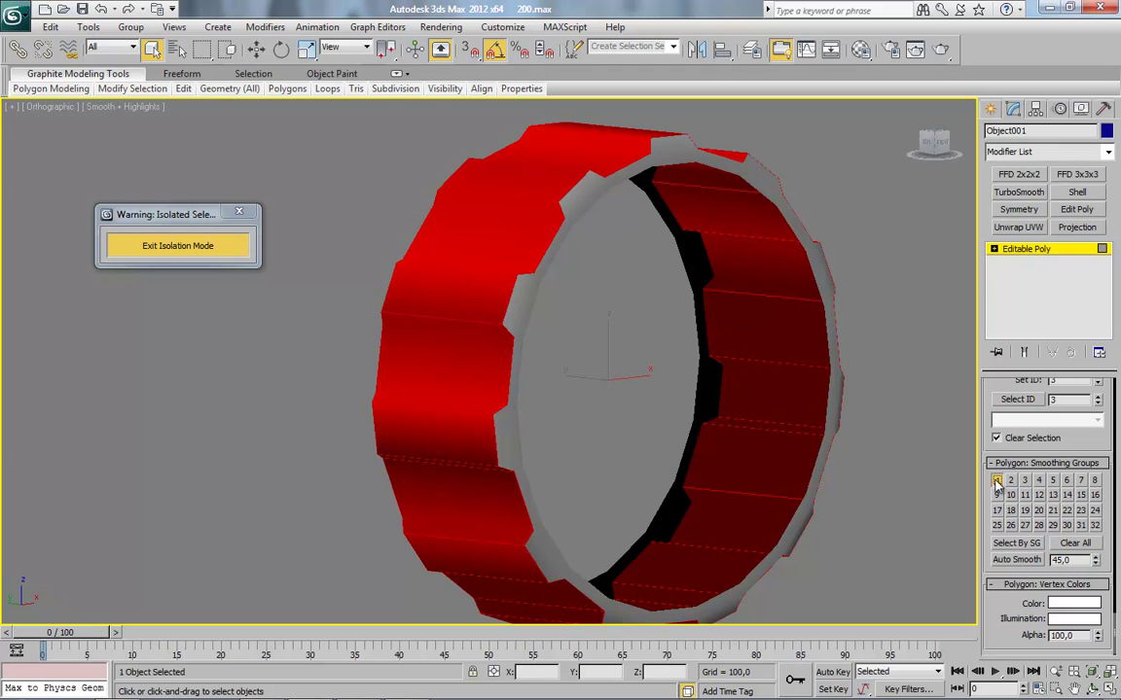
pyautogui.click(924, 509)
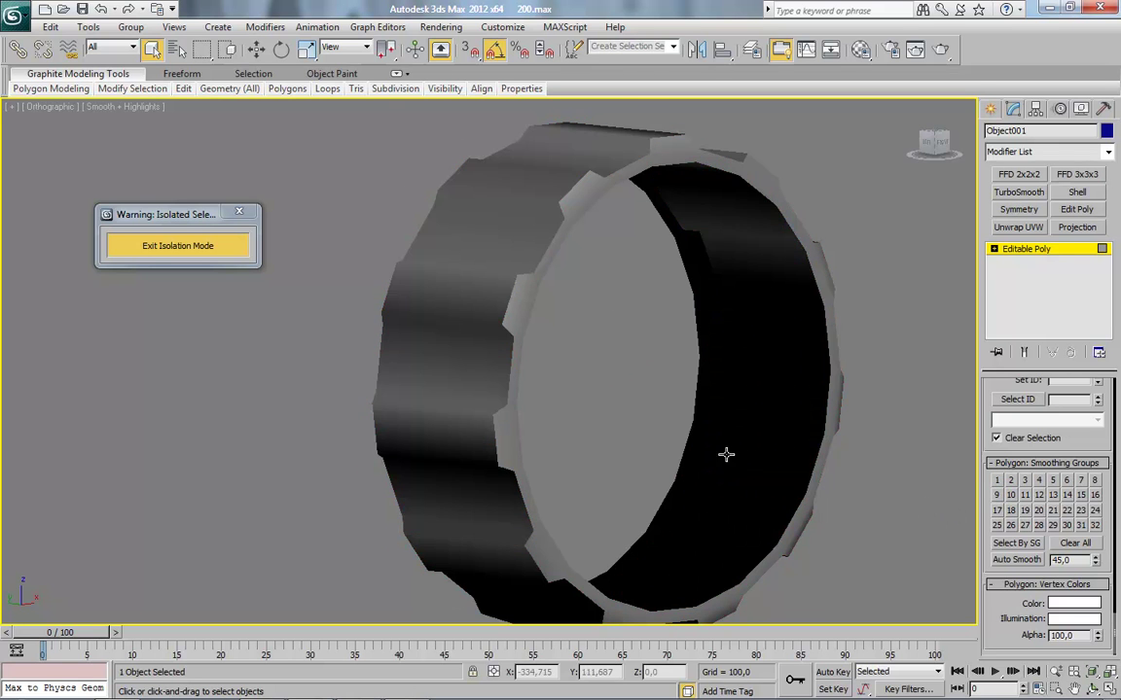
# End the large ring's isolation, leave sub-object editing and hide the ring
pyautogui.scroll(-3, 358, 379)
pyautogui.click(244, 215)
pyautogui.scroll(-3, 459, 368)
pyautogui.moveTo(472, 384); pyautogui.dragTo(408, 360, button='middle')
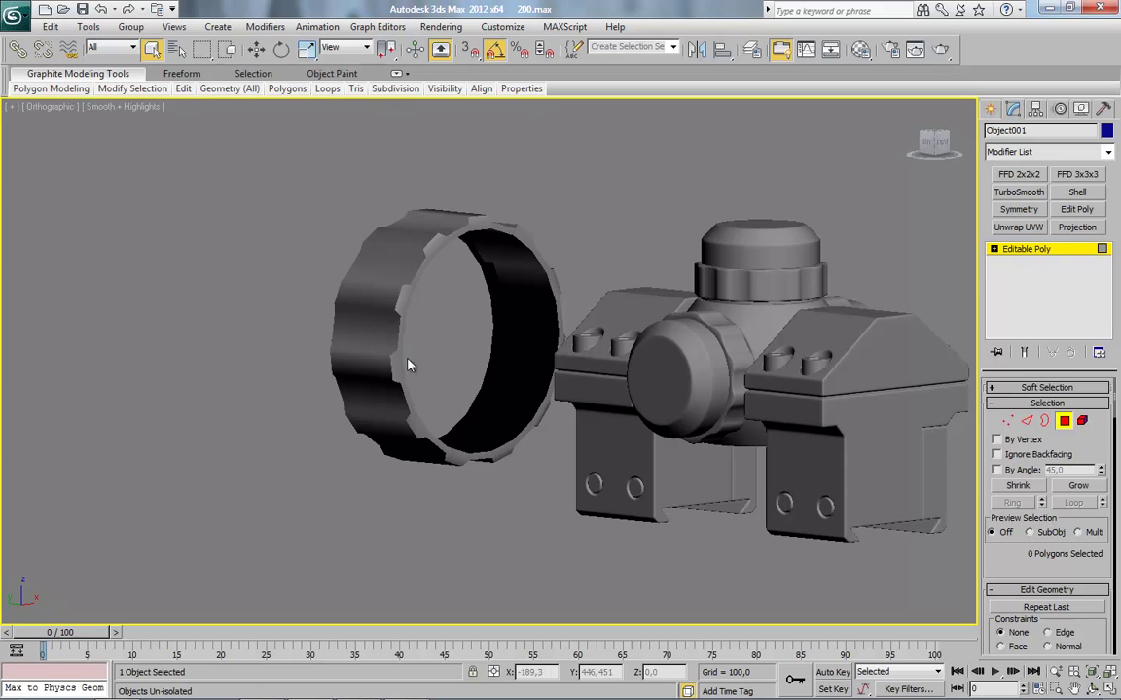
pyautogui.click(1045, 423)
pyautogui.click(1044, 422)
pyautogui.rightClick(402, 393)
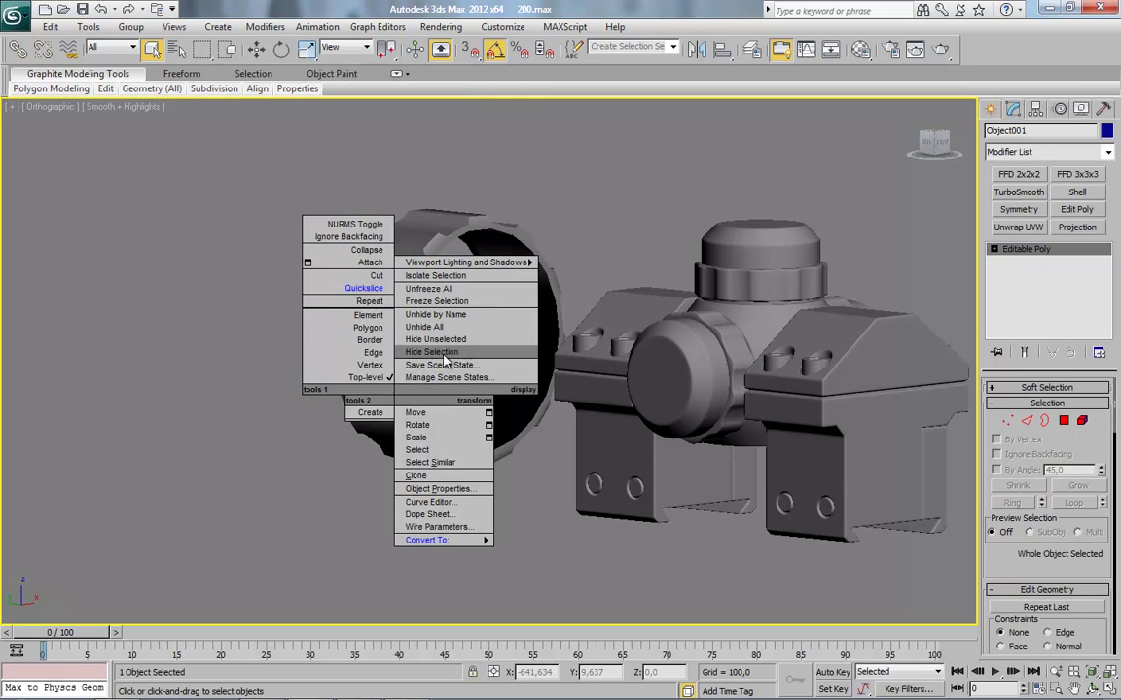
pyautogui.click(446, 354)
# Isolate the thin toothed ring from the eyepiece end and delete its TurboSmooth modifier
pyautogui.moveTo(733, 456); pyautogui.dragTo(613, 409, button='middle')
pyautogui.click(558, 350)
pyautogui.hotkey('alt', 'q')
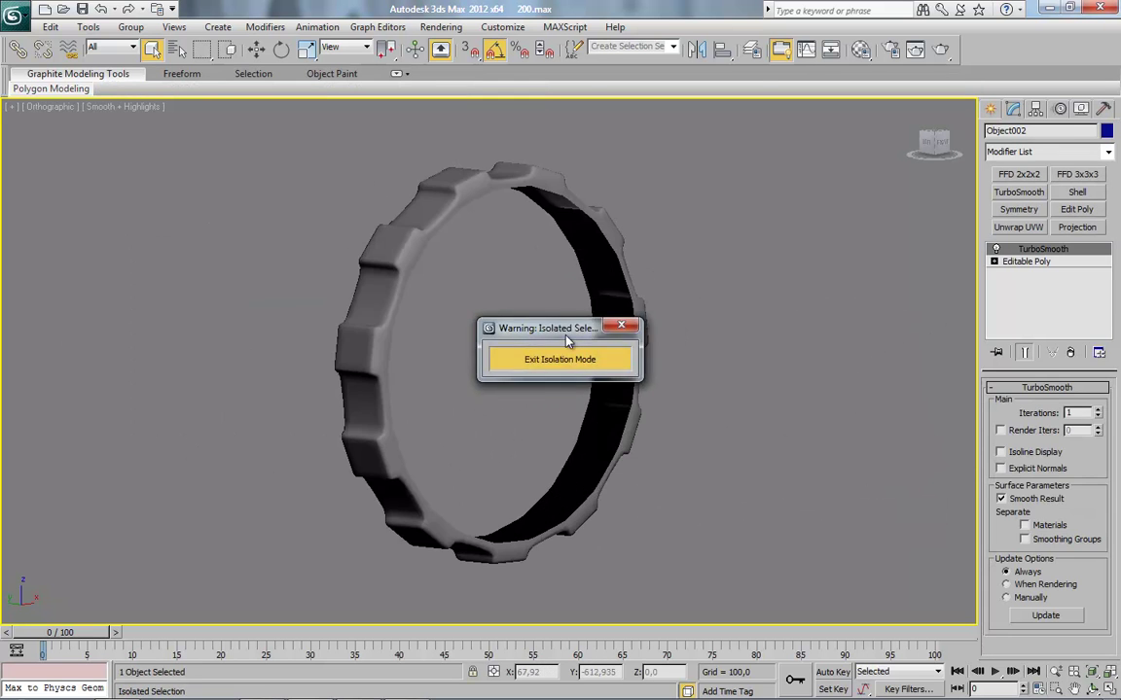
pyautogui.moveTo(566, 335); pyautogui.dragTo(138, 217)
pyautogui.moveTo(342, 302); pyautogui.dragTo(428, 337, button='middle')
pyautogui.click(1032, 263)
pyautogui.rightClick(1034, 248)
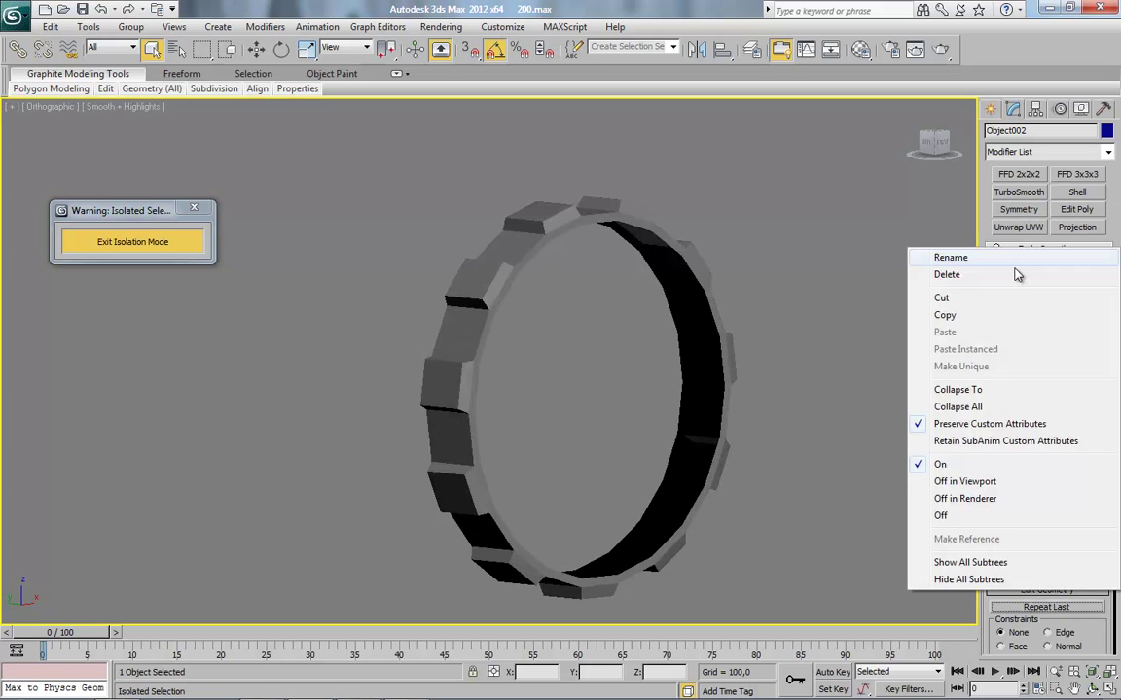
pyautogui.click(1017, 274)
# Enter edge editing on the thin toothed ring and turn on the edged-faces display
pyautogui.scroll(3, 565, 334)
pyautogui.click(1026, 421)
pyautogui.keyDown('alt'); pyautogui.moveTo(658, 382); pyautogui.dragTo(670, 402, button='middle'); pyautogui.keyUp('alt')
pyautogui.press('F4')
pyautogui.moveTo(552, 373)
pyautogui.mouseDown(button='middle')
pyautogui.moveTo(600, 390)
pyautogui.moveTo(570, 387)
pyautogui.mouseUp(button='middle')
pyautogui.scroll(2, 570, 386)
pyautogui.click(570, 386)
pyautogui.click(540, 252)
pyautogui.hotkey('ctrl', 'z')
pyautogui.hotkey('ctrl', 'z')
# Select the two support edge loops on one raised tooth, extend the selection to similar edges around the ring and remove them
pyautogui.click(514, 254)
pyautogui.keyDown('ctrl'); pyautogui.click(546, 196); pyautogui.keyUp('ctrl')
pyautogui.click(1074, 504)
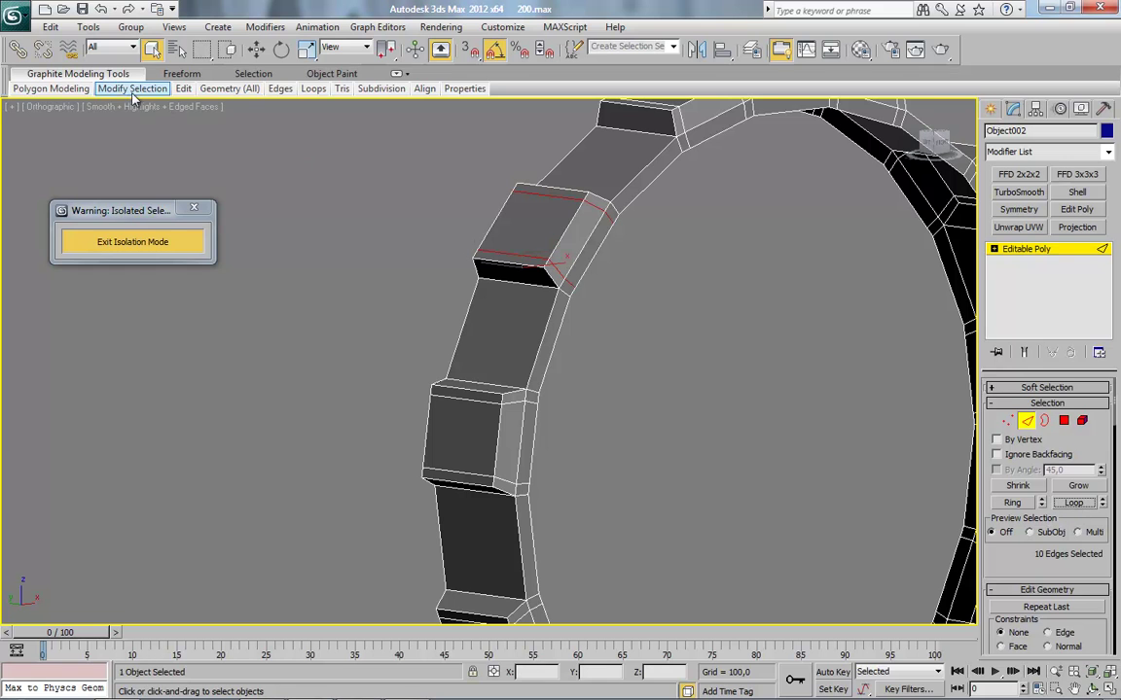
pyautogui.moveTo(133, 94)
pyautogui.click(184, 234)
pyautogui.hotkey('ctrl', 'BackSpace')
# Auto-smooth all polygons of the thin toothed ring with a threshold of 45
pyautogui.click(1027, 422)
pyautogui.click(1065, 422)
pyautogui.hotkey('ctrl', 'a')
pyautogui.moveTo(1111, 407); pyautogui.dragTo(1110, 630)
pyautogui.click(1025, 575)
pyautogui.click(681, 452)
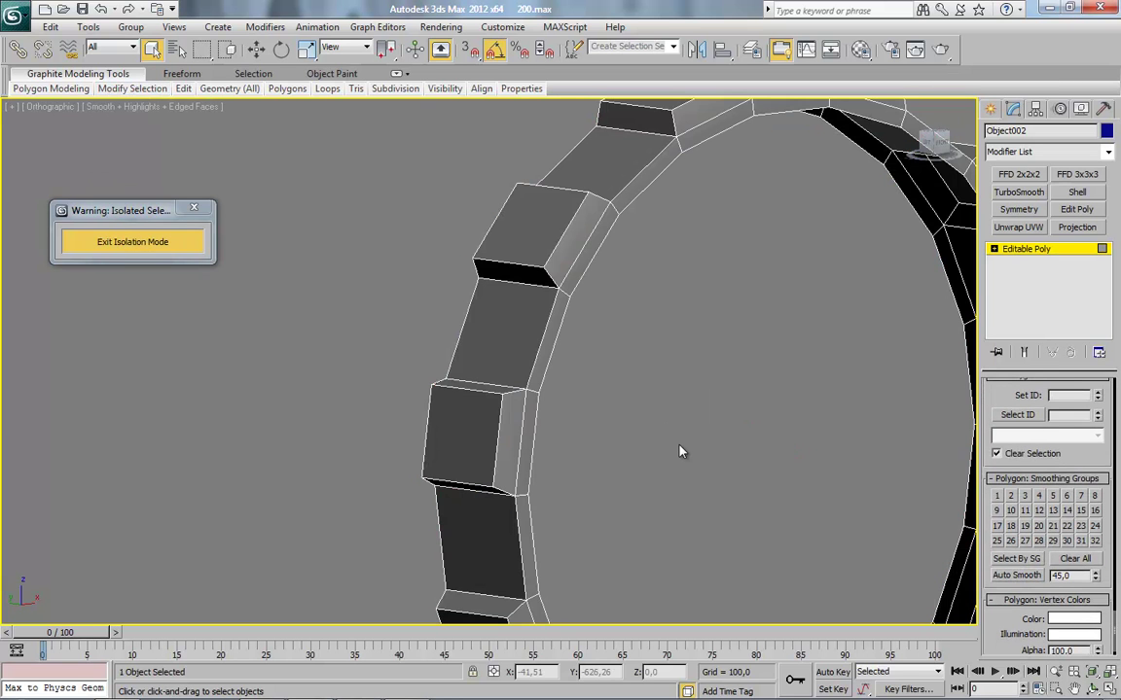
# Select one recess's polygons between two teeth, extend to all similar recesses, assign them to smoothing group 9 and exit polygon editing
pyautogui.moveTo(679, 450)
pyautogui.keyDown('alt'); pyautogui.mouseDown(button='middle')
pyautogui.moveTo(630, 430)
pyautogui.moveTo(670, 442)
pyautogui.mouseUp(button='middle'); pyautogui.keyUp('alt')
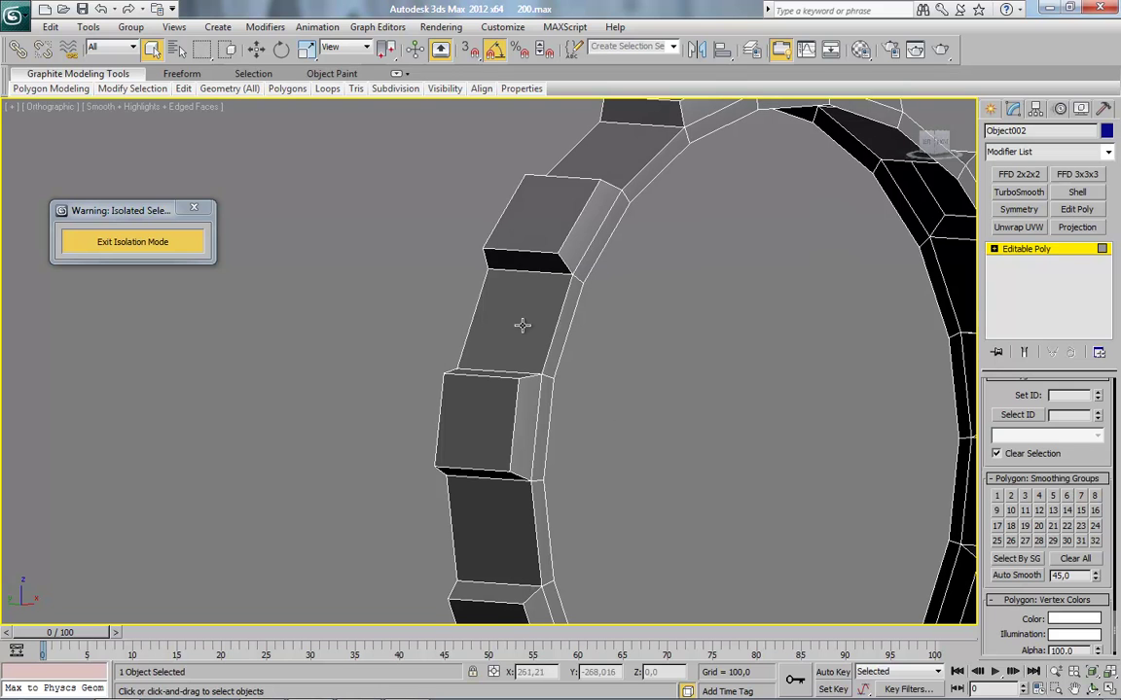
pyautogui.click(507, 365)
pyautogui.keyDown('ctrl'); pyautogui.click(498, 373); pyautogui.keyUp('ctrl')
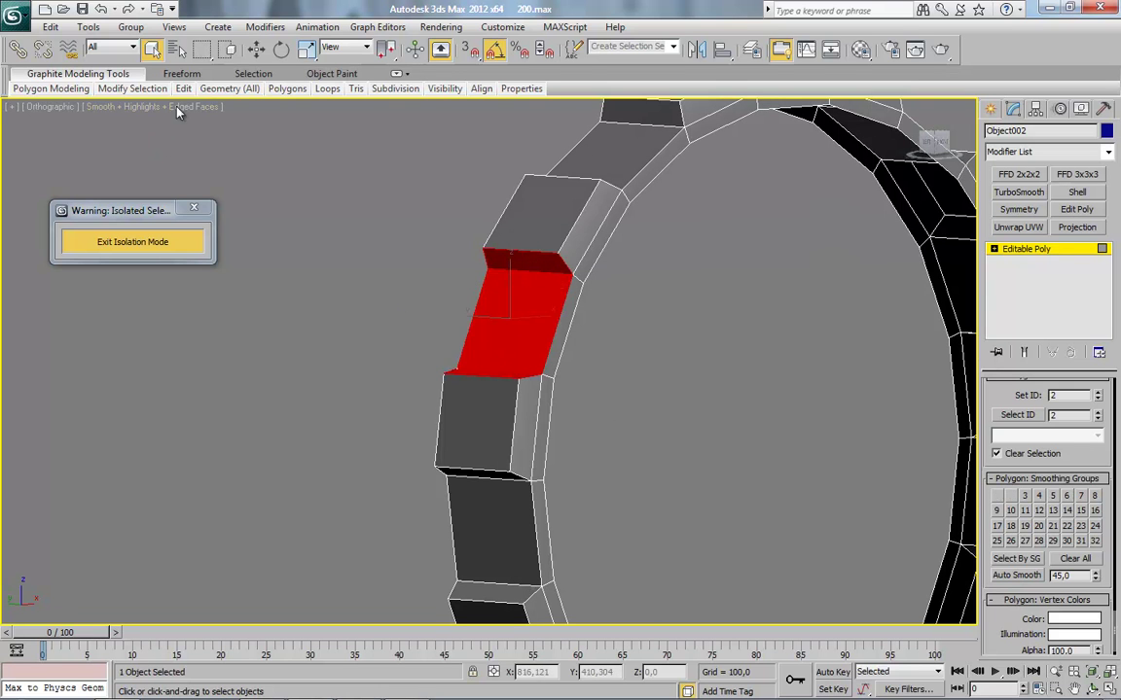
pyautogui.click(136, 88)
pyautogui.click(185, 236)
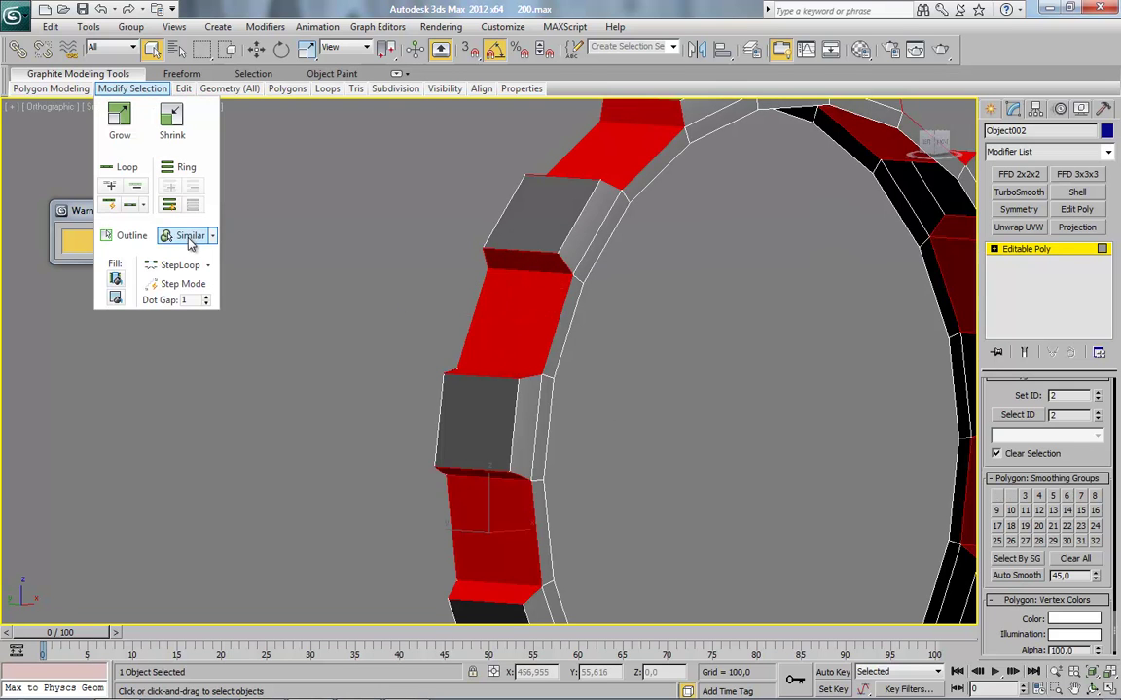
pyautogui.click(1010, 496)
pyautogui.click(1001, 498)
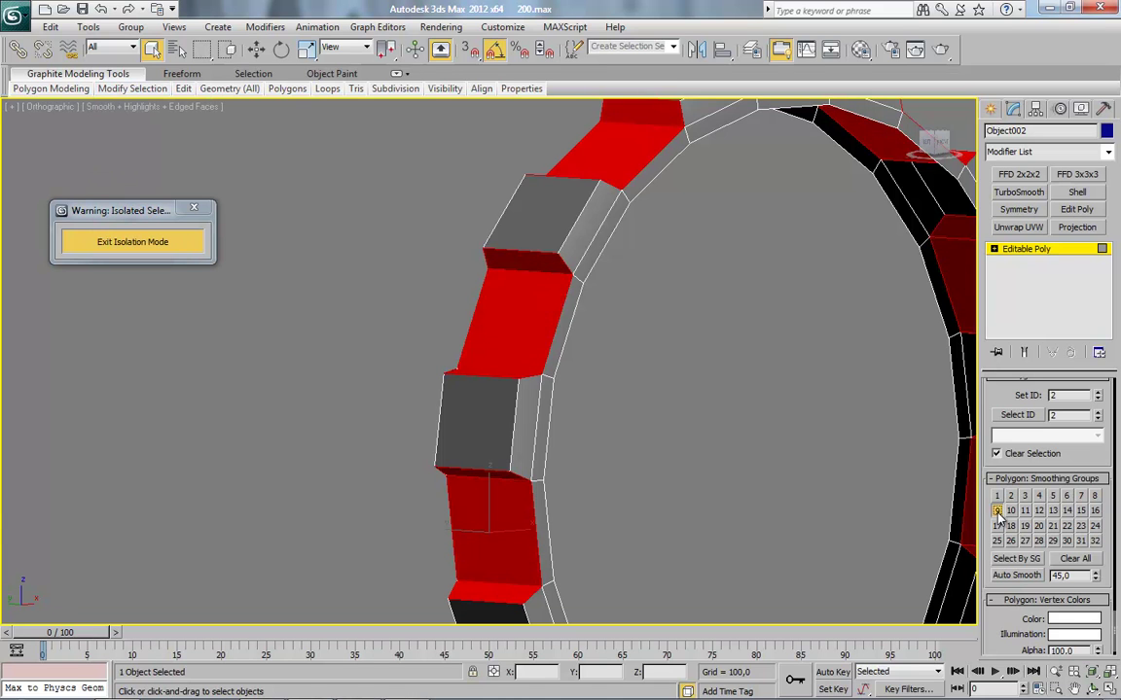
pyautogui.click(745, 461)
pyautogui.click(1039, 249)
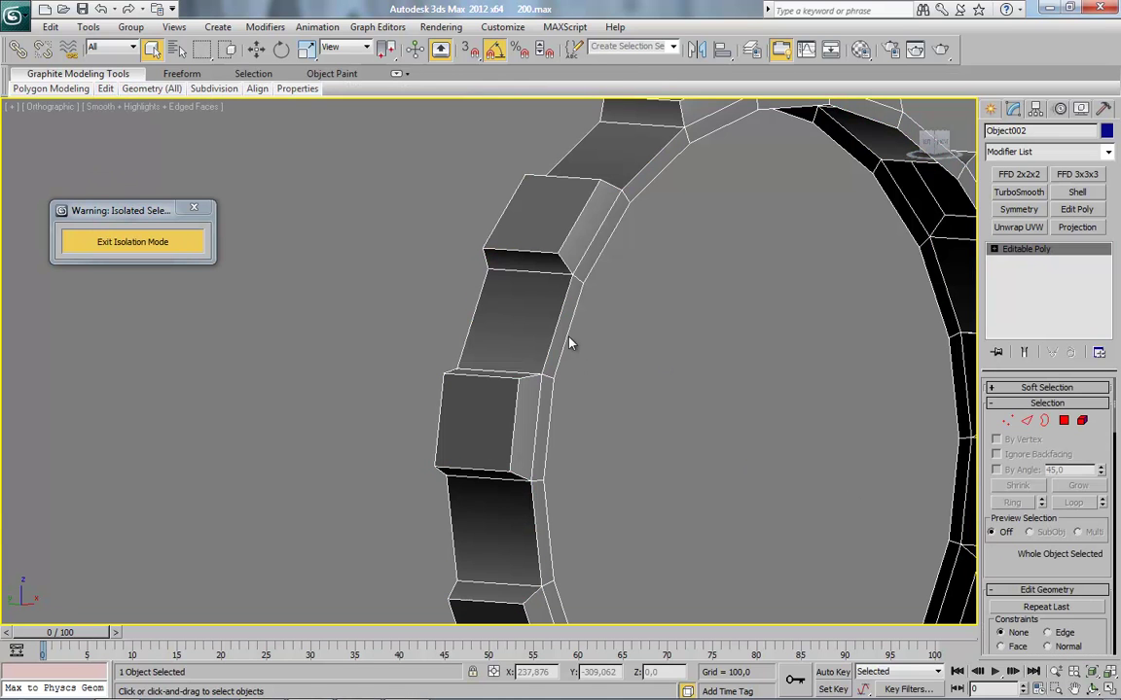
# End the thin ring's isolation and hide the ring, with the edged-faces display on
pyautogui.scroll(-3, 413, 277)
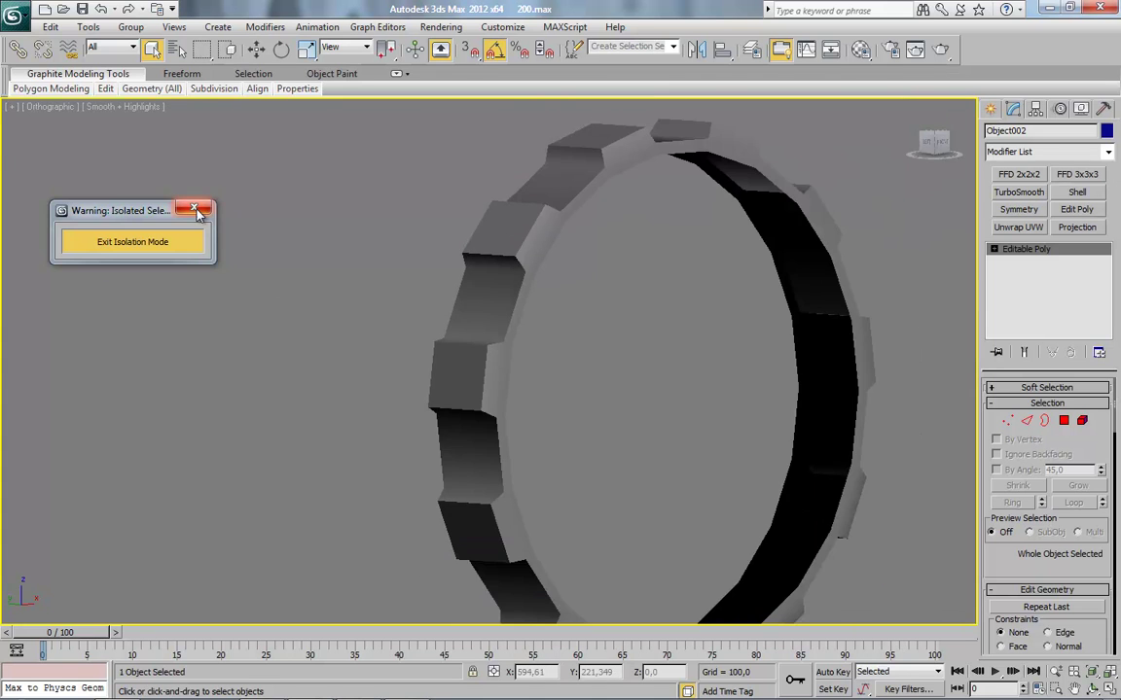
pyautogui.click(194, 209)
pyautogui.press('F4')
pyautogui.rightClick(522, 351)
pyautogui.click(552, 304)
# Delete the top turret knob and the far-side turret knob, leaving only the near-side one
pyautogui.moveTo(218, 388); pyautogui.dragTo(669, 405, button='middle')
pyautogui.keyDown('alt'); pyautogui.moveTo(412, 352); pyautogui.dragTo(411, 377, button='middle'); pyautogui.keyUp('alt')
pyautogui.click(353, 427)
pyautogui.keyDown('alt'); pyautogui.moveTo(362, 432); pyautogui.dragTo(524, 239, button='middle'); pyautogui.keyUp('alt')
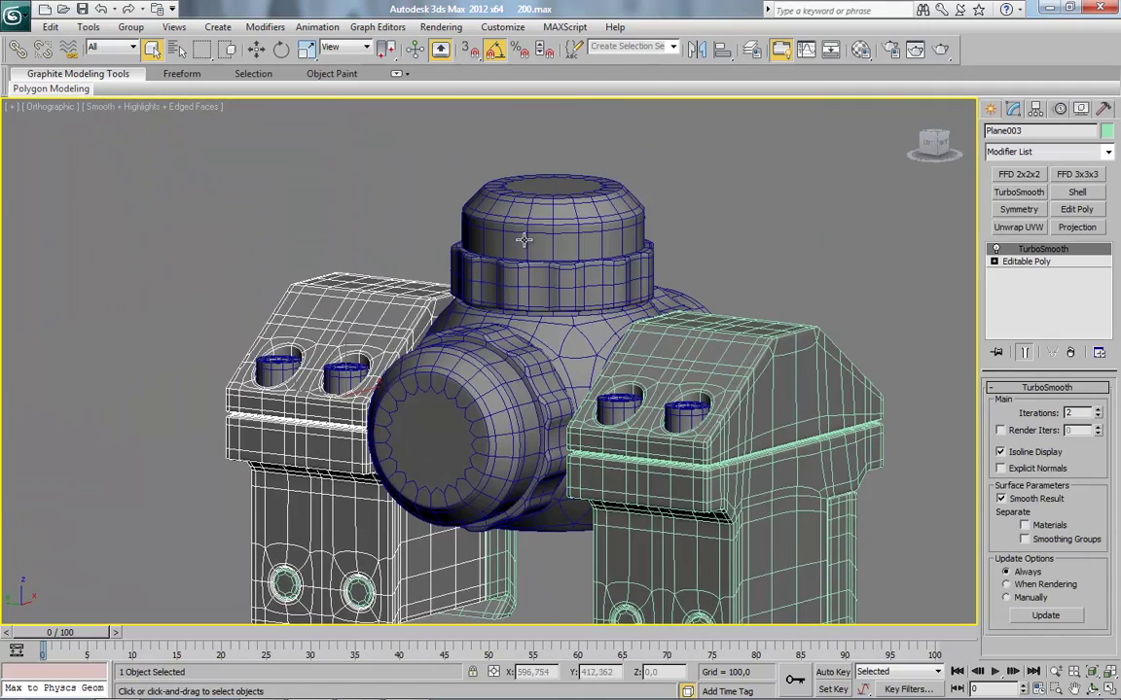
pyautogui.click(493, 409)
pyautogui.moveTo(492, 410)
pyautogui.keyDown('alt'); pyautogui.mouseDown(button='middle')
pyautogui.moveTo(477, 473)
pyautogui.moveTo(428, 444)
pyautogui.moveTo(502, 393)
pyautogui.mouseUp(button='middle'); pyautogui.keyUp('alt')
pyautogui.click(787, 308)
pyautogui.keyDown('ctrl'); pyautogui.click(616, 269); pyautogui.keyUp('ctrl')
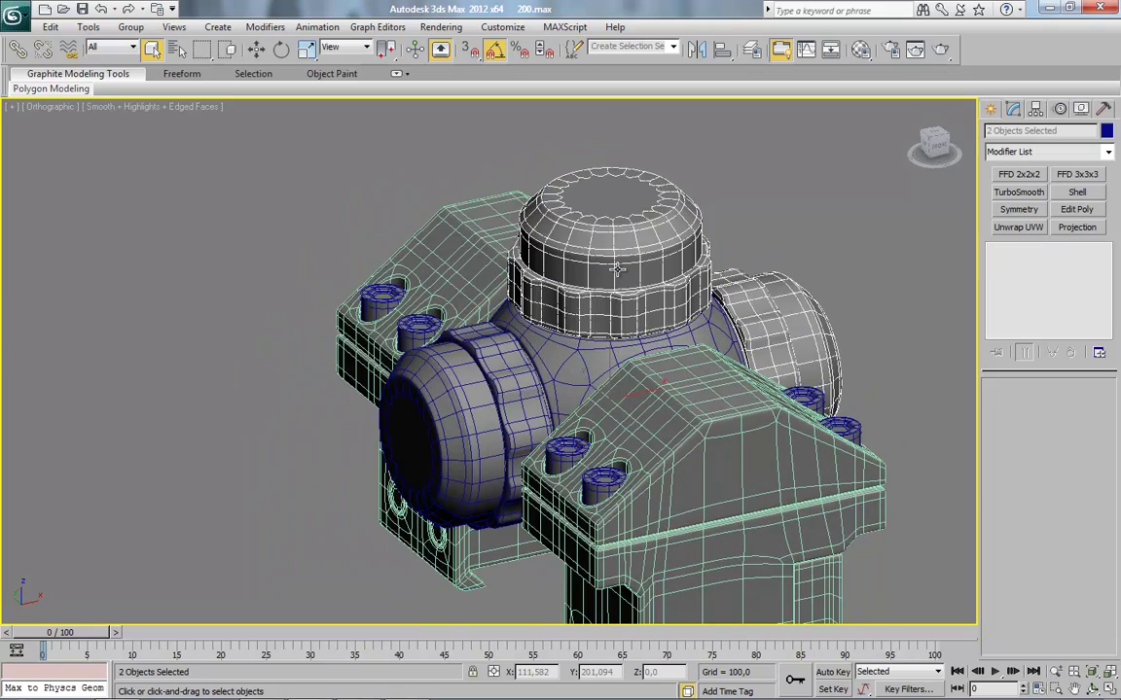
pyautogui.press('Delete')
# Select the remaining side turret knob and delete its TurboSmooth modifier
pyautogui.moveTo(503, 468); pyautogui.dragTo(511, 345, button='middle')
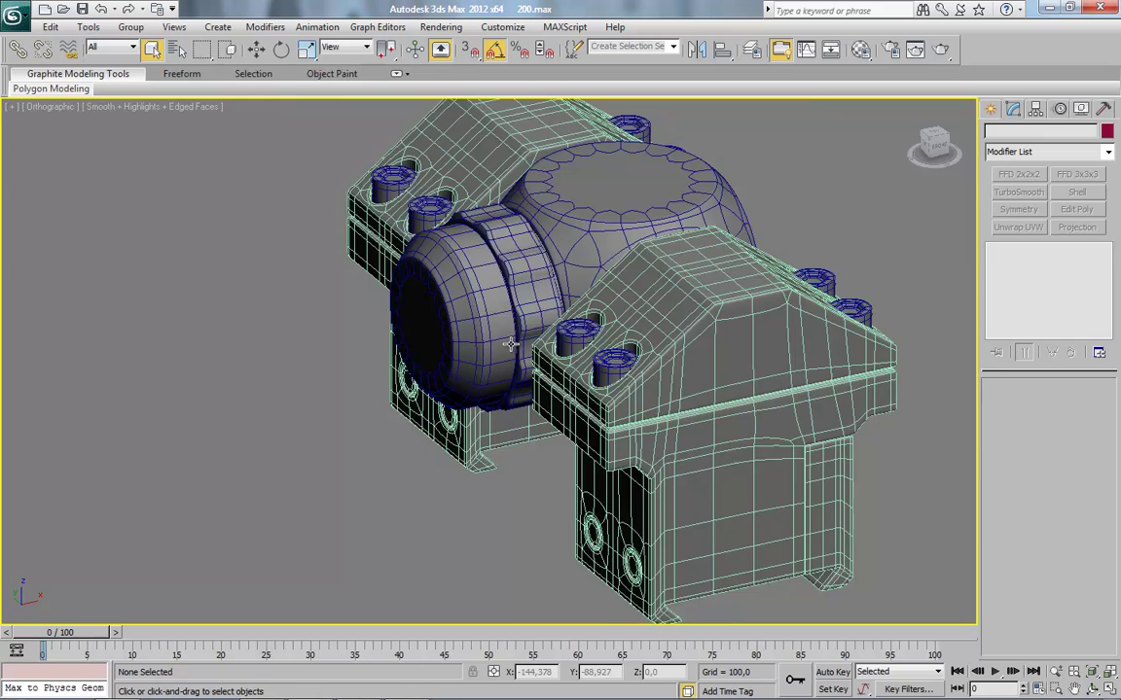
pyautogui.scroll(3, 511, 345)
pyautogui.click(541, 312)
pyautogui.hotkey('alt', 'q')
pyautogui.click(619, 325)
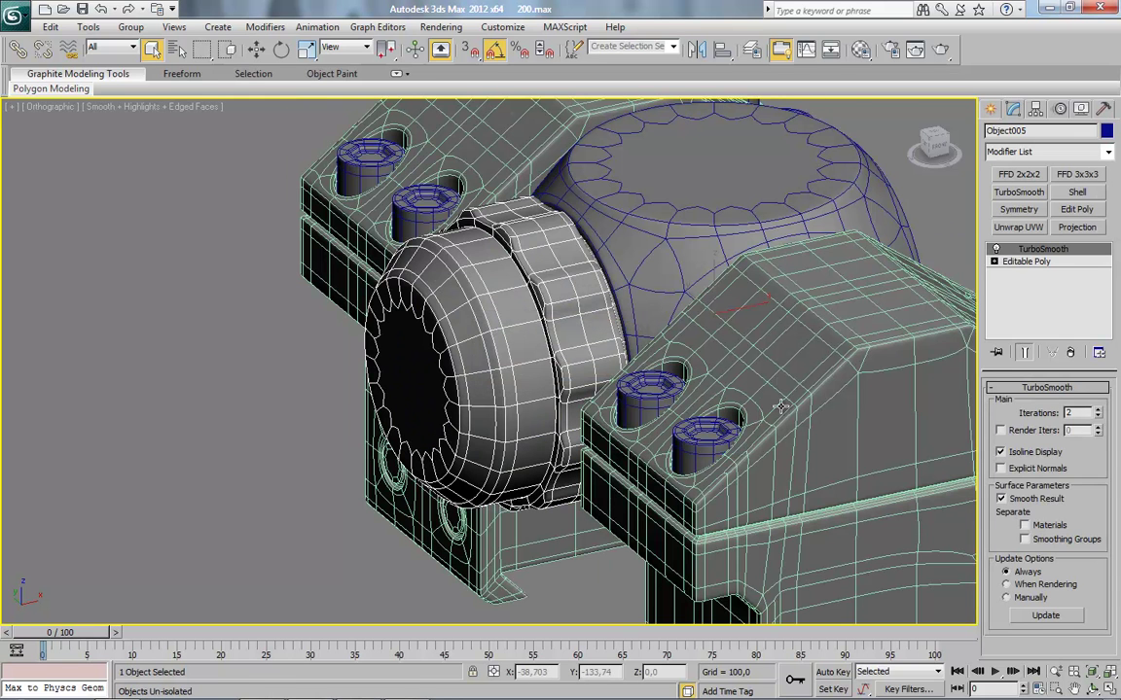
pyautogui.rightClick(1029, 250)
pyautogui.click(1008, 271)
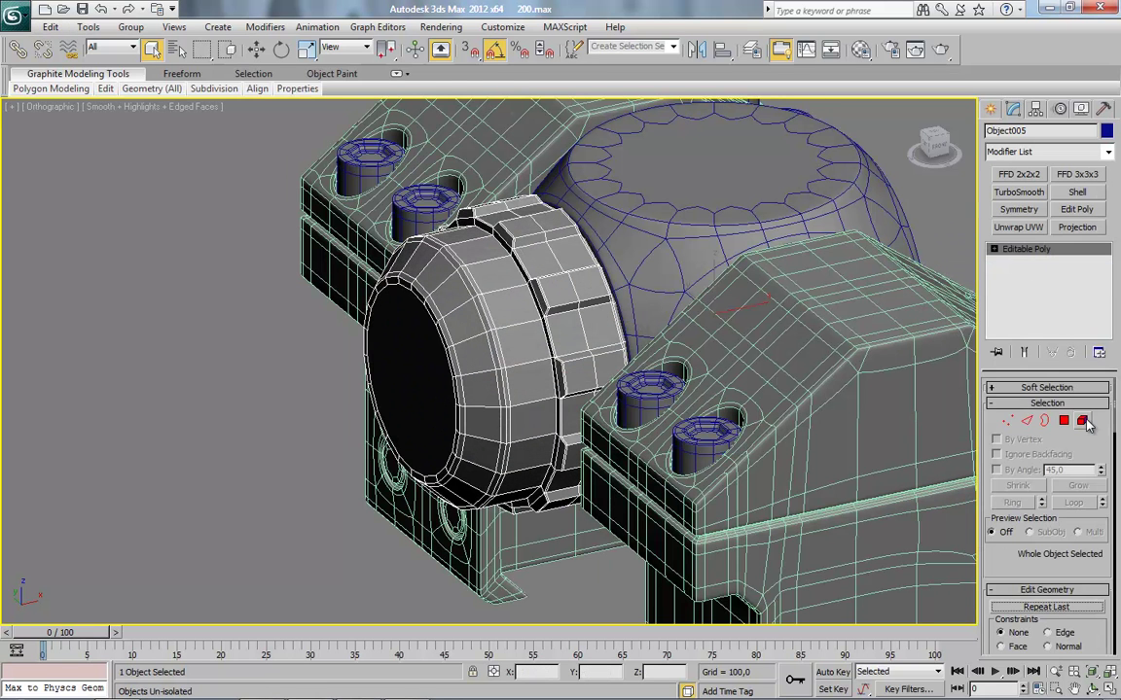
# Select the side turret knob's cap element and detach it as a separate object, not as a clone
pyautogui.press('5')
pyautogui.click(399, 345)
pyautogui.moveTo(990, 553); pyautogui.dragTo(990, 429)
pyautogui.click(1078, 581)
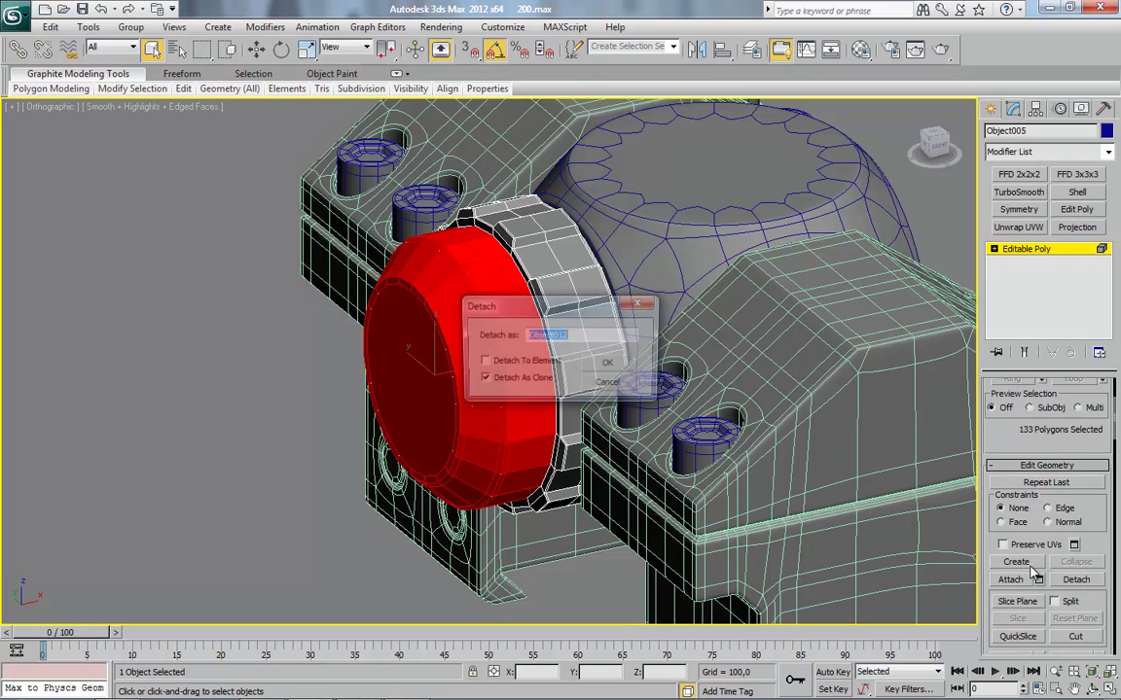
pyautogui.click(541, 383)
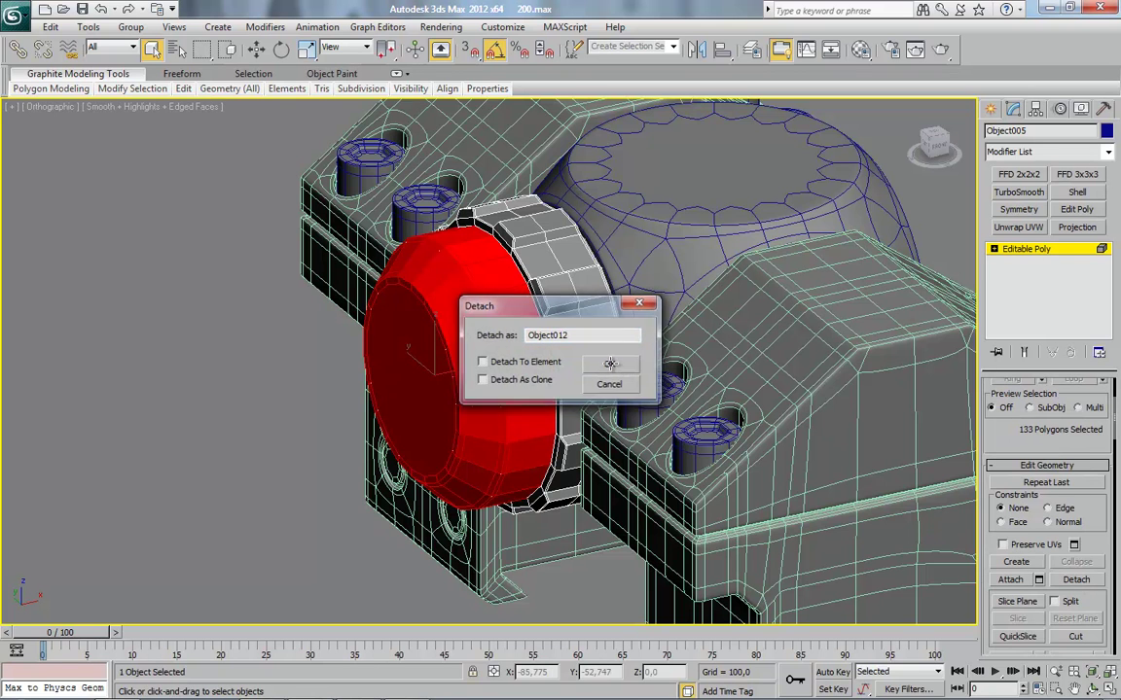
pyautogui.click(610, 365)
# Select the knob's toothed ring element and detach it as a separate object
pyautogui.click(550, 310)
pyautogui.click(1076, 584)
pyautogui.click(606, 364)
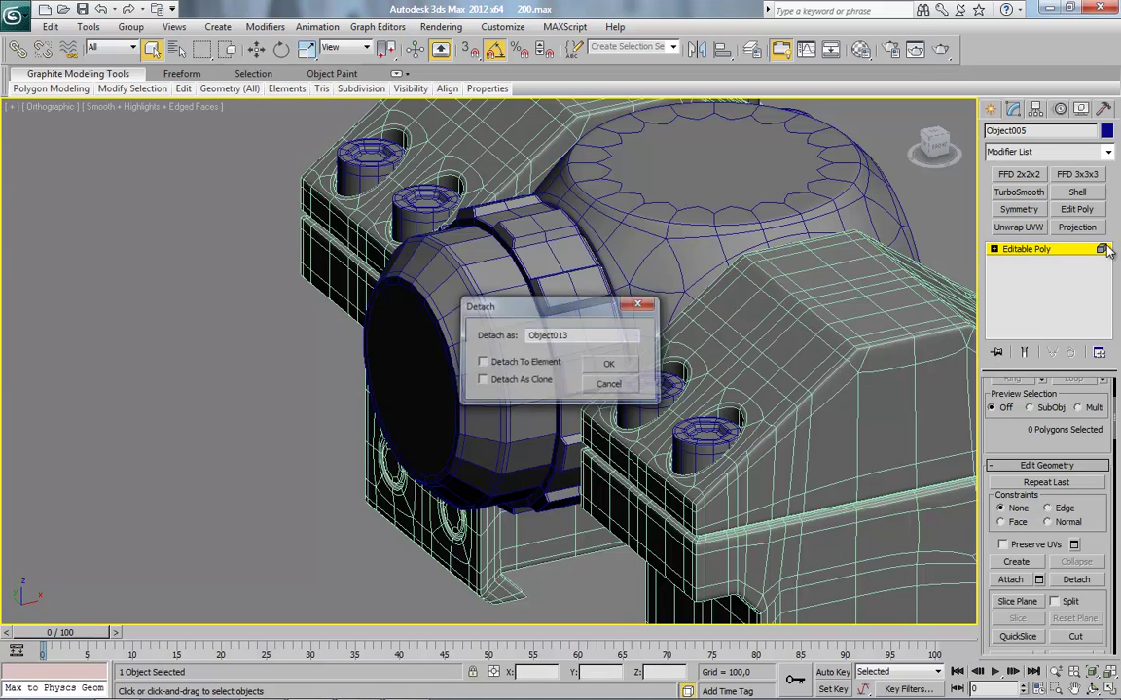
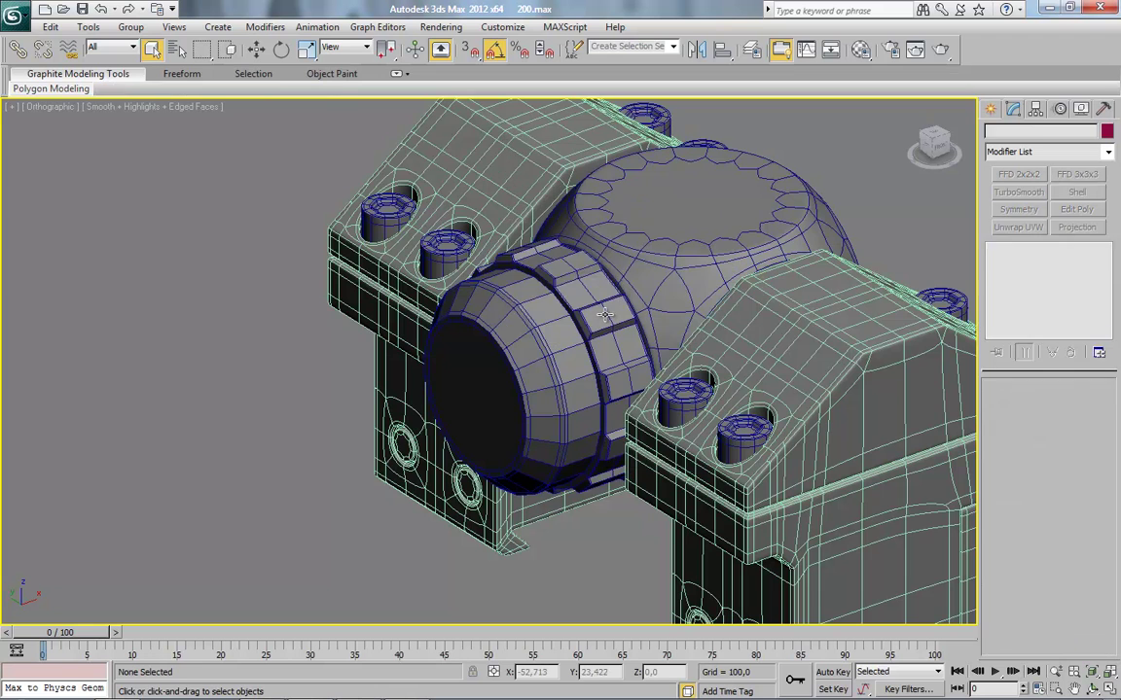
# Isolate the detached toothed ring and remove the edge loop running around the middle of its teeth
pyautogui.hotkey('alt', 'q')
pyautogui.moveTo(595, 329); pyautogui.dragTo(216, 246)
pyautogui.click(1022, 421)
pyautogui.keyDown('alt'); pyautogui.moveTo(530, 363); pyautogui.dragTo(551, 373, button='middle'); pyautogui.keyUp('alt')
pyautogui.scroll(3, 573, 352)
pyautogui.click(593, 289)
pyautogui.scroll(3, 597, 324)
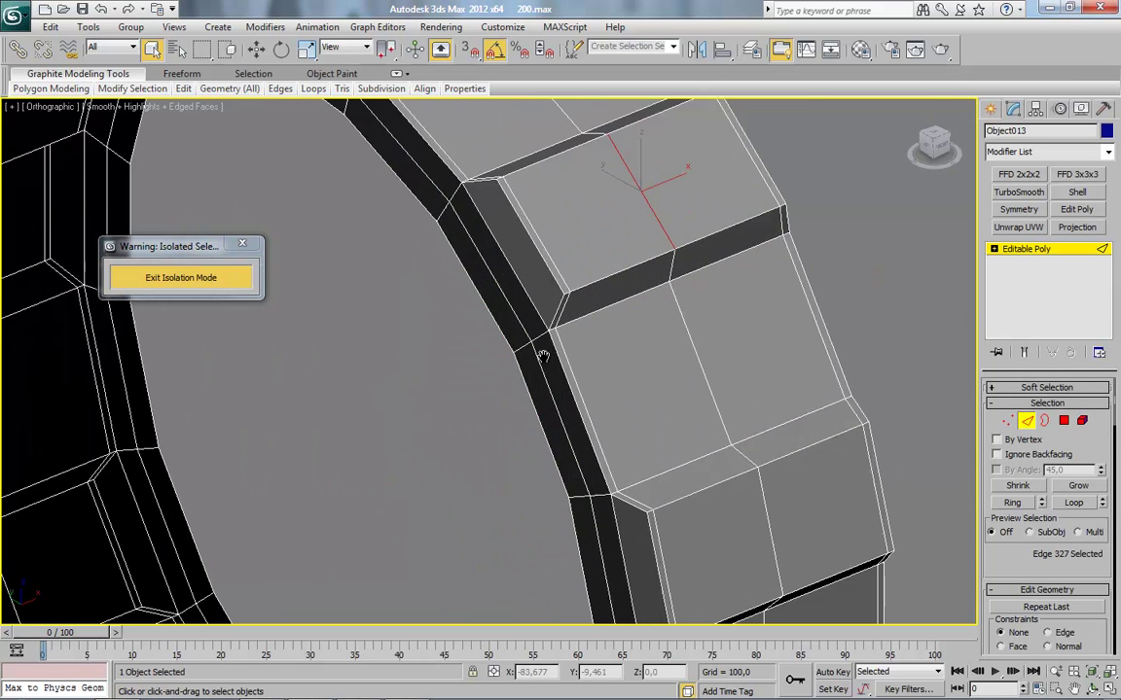
pyautogui.hotkey('alt', 'l')
pyautogui.hotkey('ctrl', 'BackSpace')
# Remove the two extra supporting edge loops along the sides of the ring's teeth
pyautogui.click(566, 294)
pyautogui.hotkey('alt', 'l')
pyautogui.hotkey('ctrl', 'BackSpace')
pyautogui.click(776, 190)
pyautogui.hotkey('alt', 'l')
pyautogui.hotkey('ctrl', 'BackSpace')
# Select all of the toothed ring's polygons and auto-smooth them with a 45 threshold
pyautogui.scroll(-3, 588, 244)
pyautogui.click(1063, 424)
pyautogui.hotkey('ctrl', 'a')
pyautogui.moveTo(1114, 412); pyautogui.dragTo(1114, 560)
pyautogui.click(1021, 572)
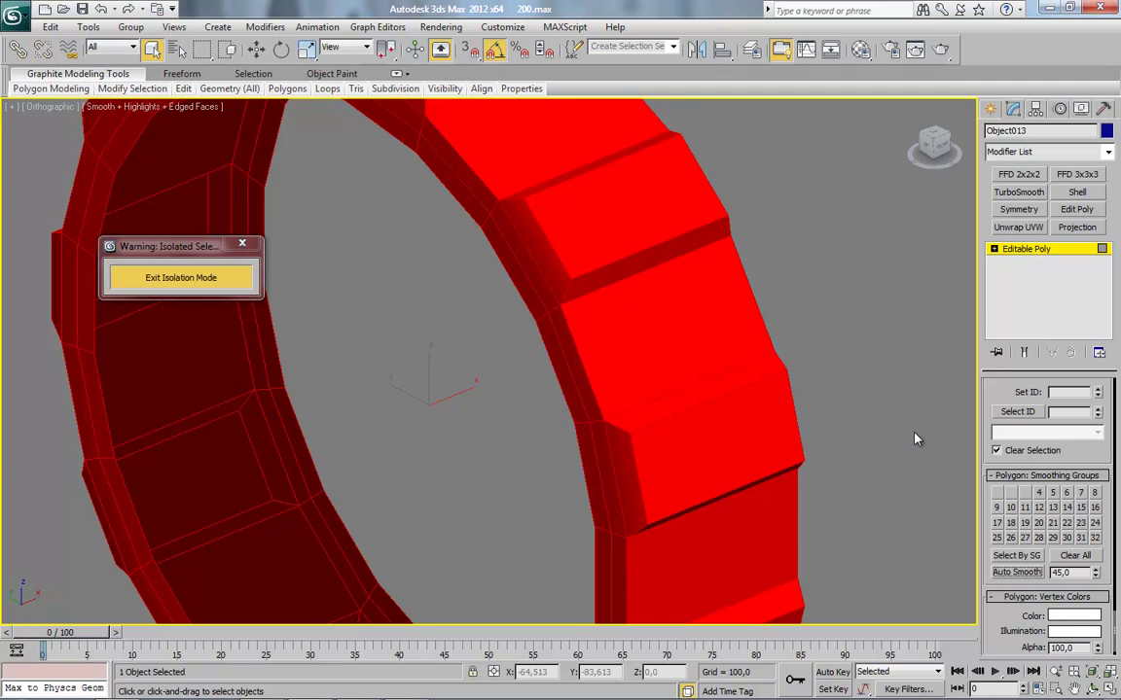
pyautogui.click(914, 439)
# Select the band of polygons around the ring's toothed outer surface and assign it to smoothing group 9
pyautogui.click(697, 418)
pyautogui.keyDown('shift'); pyautogui.click(695, 392); pyautogui.keyUp('shift')
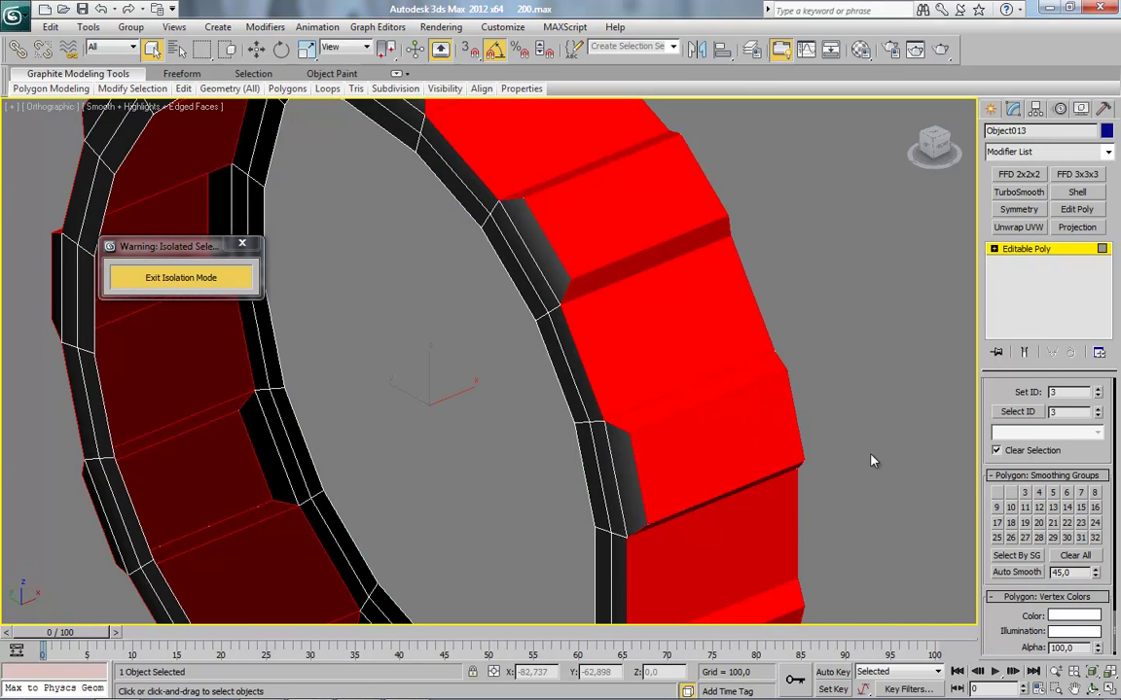
pyautogui.click(1023, 494)
pyautogui.click(1023, 494)
pyautogui.moveTo(1011, 516); pyautogui.dragTo(1011, 513)
pyautogui.click(1000, 505)
pyautogui.click(893, 498)
# Exit polygon editing, turn off edged faces, end the toothed ring's isolation and hide the ring
pyautogui.scroll(-4, 894, 494)
pyautogui.click(1027, 248)
pyautogui.press('F4')
pyautogui.click(242, 244)
pyautogui.keyDown('alt'); pyautogui.moveTo(507, 389); pyautogui.dragTo(530, 346, button='middle'); pyautogui.keyUp('alt')
pyautogui.rightClick(531, 345)
pyautogui.click(1063, 422)
pyautogui.click(1063, 423)
pyautogui.rightClick(584, 353)
pyautogui.click(607, 308)
# Isolate the knob's cap, select its front face polygon and turn on the edged-faces display
pyautogui.click(420, 362)
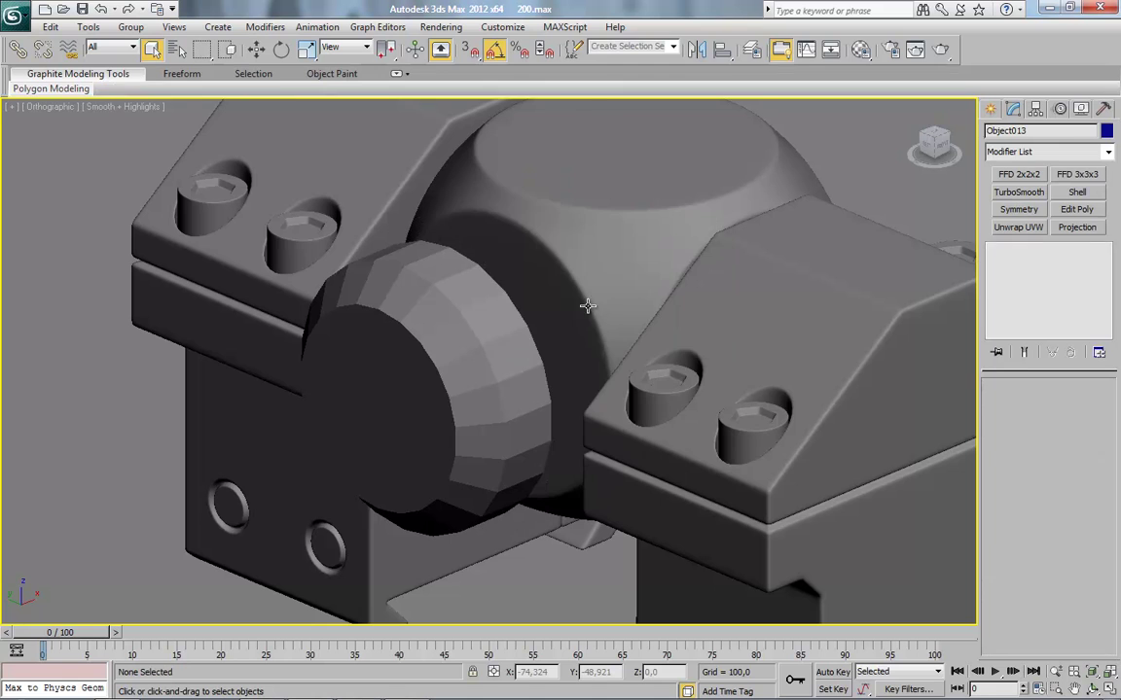
pyautogui.hotkey('alt', 'q')
pyautogui.moveTo(550, 327); pyautogui.dragTo(258, 281)
pyautogui.click(1064, 421)
pyautogui.click(490, 358)
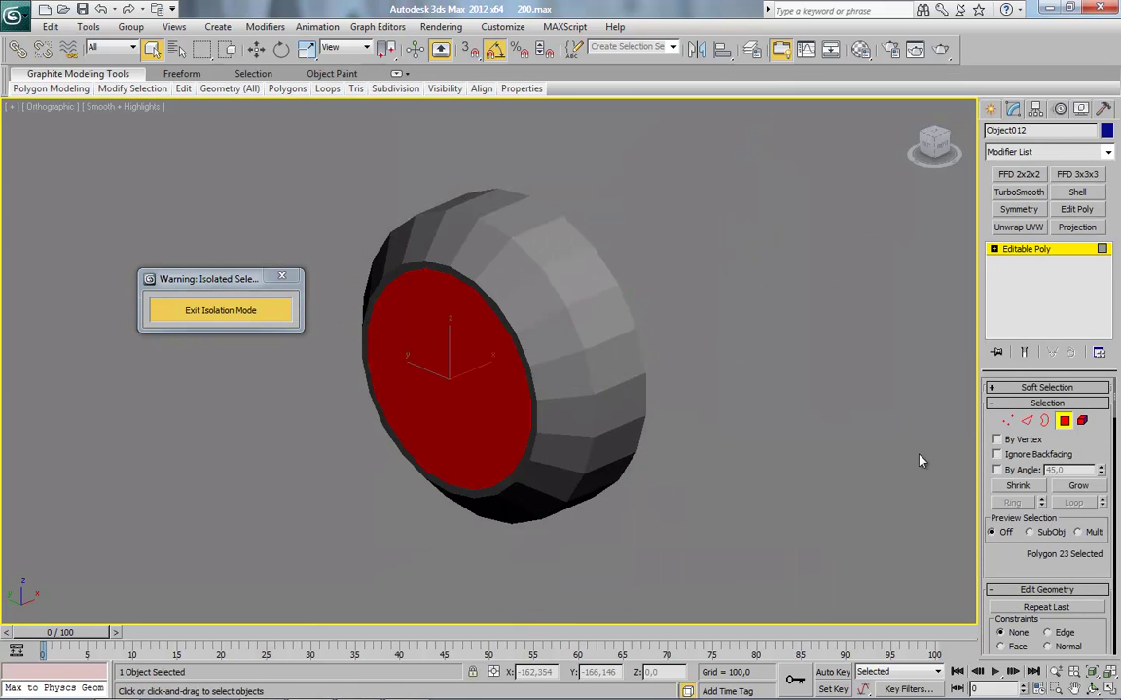
pyautogui.click(1029, 426)
pyautogui.moveTo(531, 457); pyautogui.dragTo(577, 460, button='middle')
pyautogui.scroll(3, 584, 364)
pyautogui.press('F4')
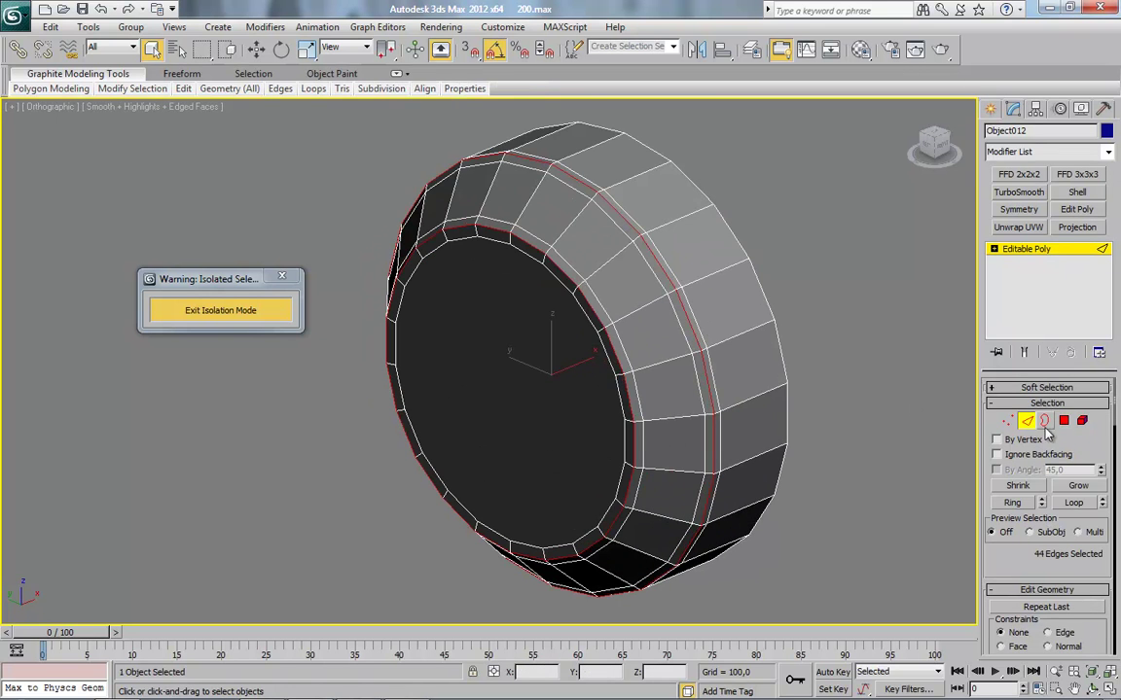
# Convert the cap's front face selection to vertices and weld them into a single centre vertex
pyautogui.press('4')
pyautogui.keyDown('ctrl'); pyautogui.click(1008, 422); pyautogui.keyUp('ctrl')
pyautogui.rightClick(592, 295)
pyautogui.click(530, 387)
pyautogui.moveTo(599, 336); pyautogui.dragTo(598, 282)
pyautogui.click(594, 377)
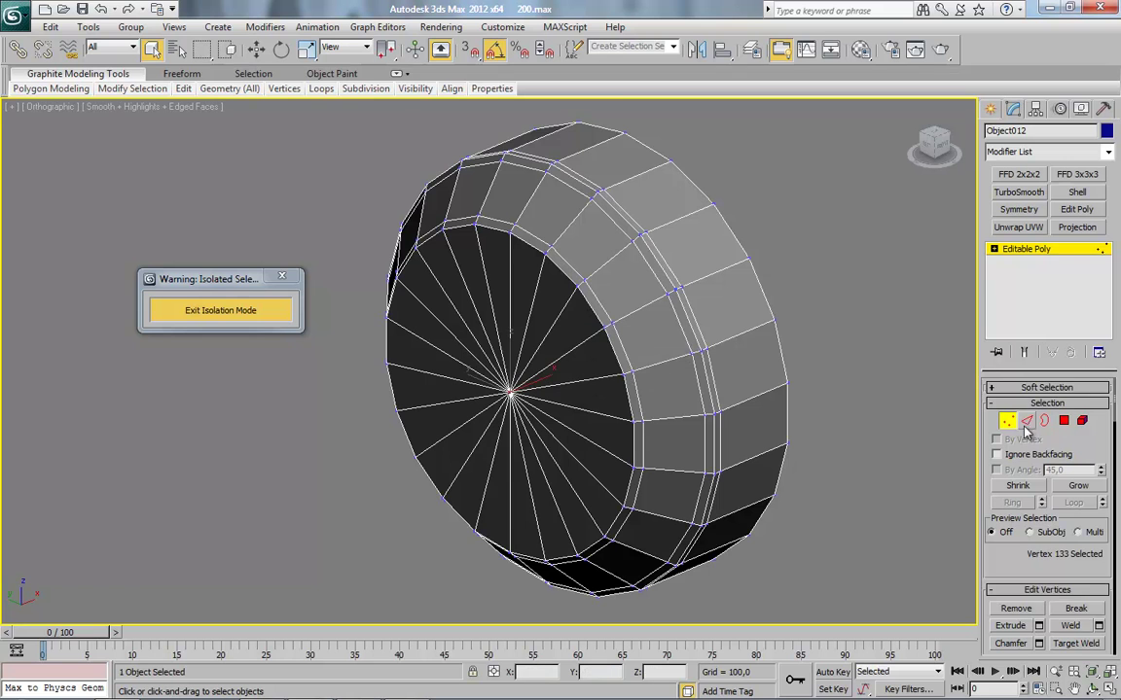
# Remove the extra supporting edge loops around the cap's front rim and bevel
pyautogui.click(1027, 423)
pyautogui.click(621, 340)
pyautogui.hotkey('alt', 'l')
pyautogui.hotkey('ctrl', 'BackSpace')
# Select the cap's bevelled band of polygons, assign it to smoothing group 1, then invert the selection and clear it
pyautogui.click(1063, 421)
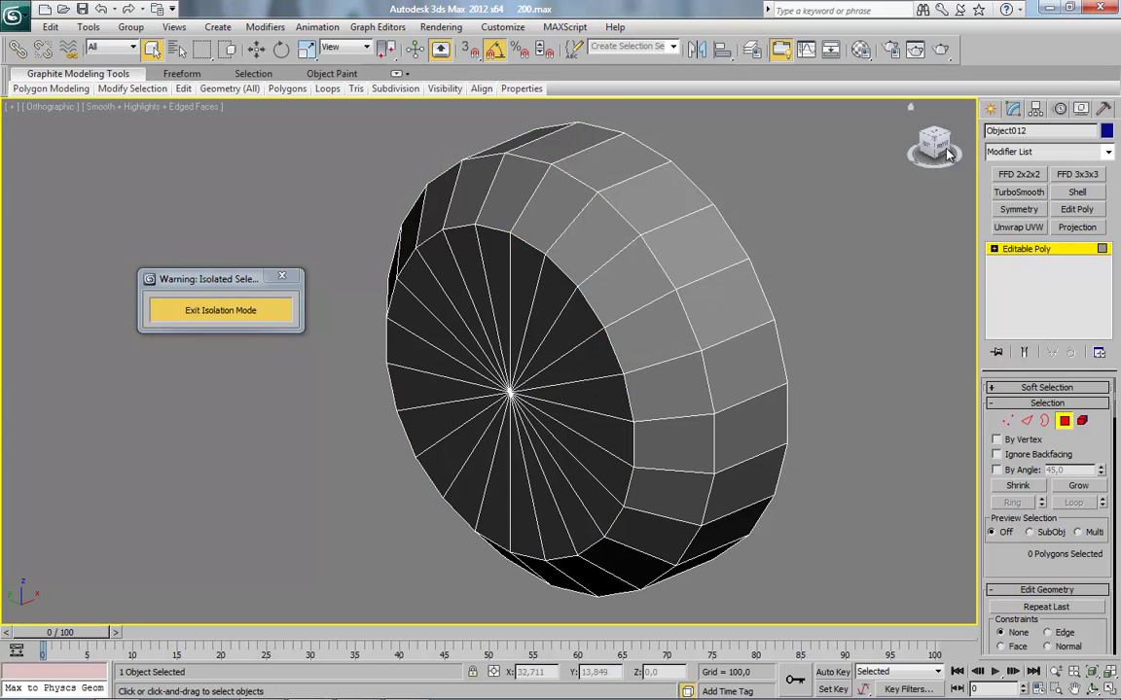
pyautogui.click(932, 144)
pyautogui.moveTo(539, 145); pyautogui.dragTo(520, 594)
pyautogui.keyDown('alt'); pyautogui.moveTo(535, 462); pyautogui.dragTo(634, 497, button='middle'); pyautogui.keyUp('alt')
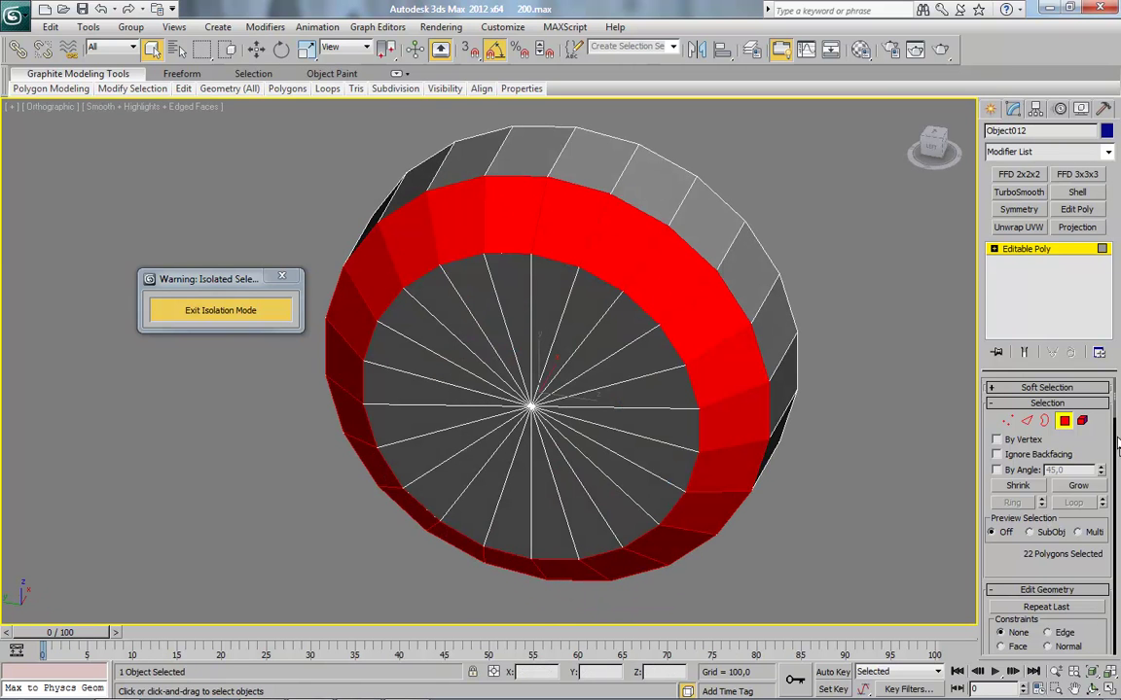
pyautogui.moveTo(1115, 412); pyautogui.dragTo(1106, 664)
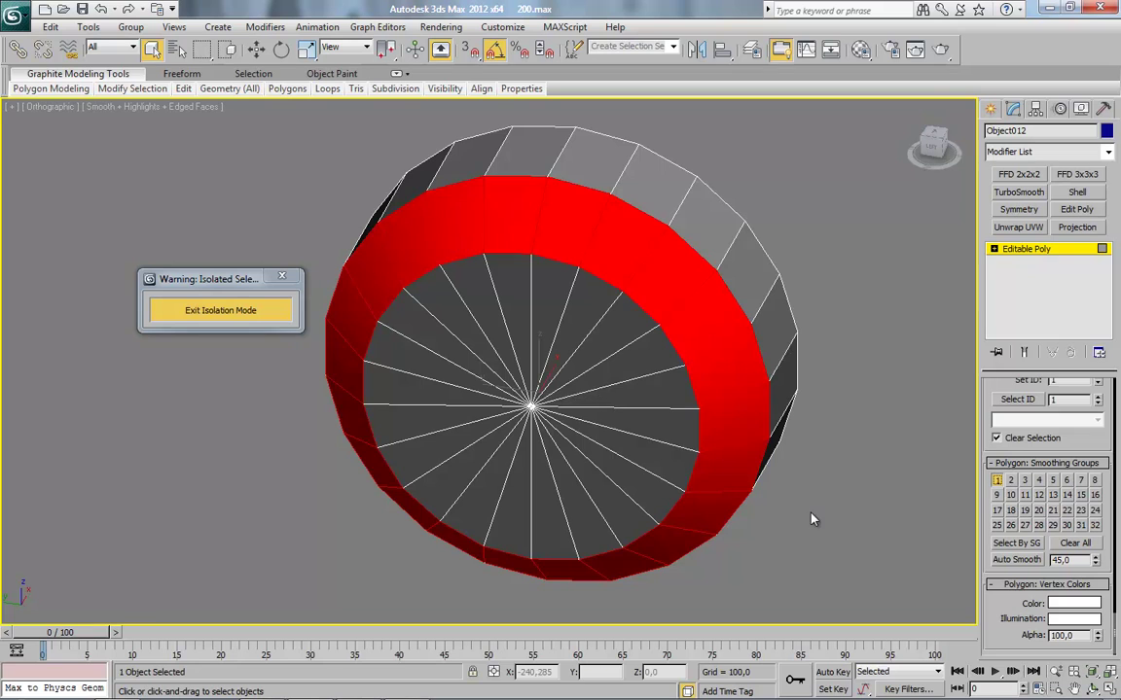
pyautogui.hotkey('ctrl', 'i')
pyautogui.click(865, 512)
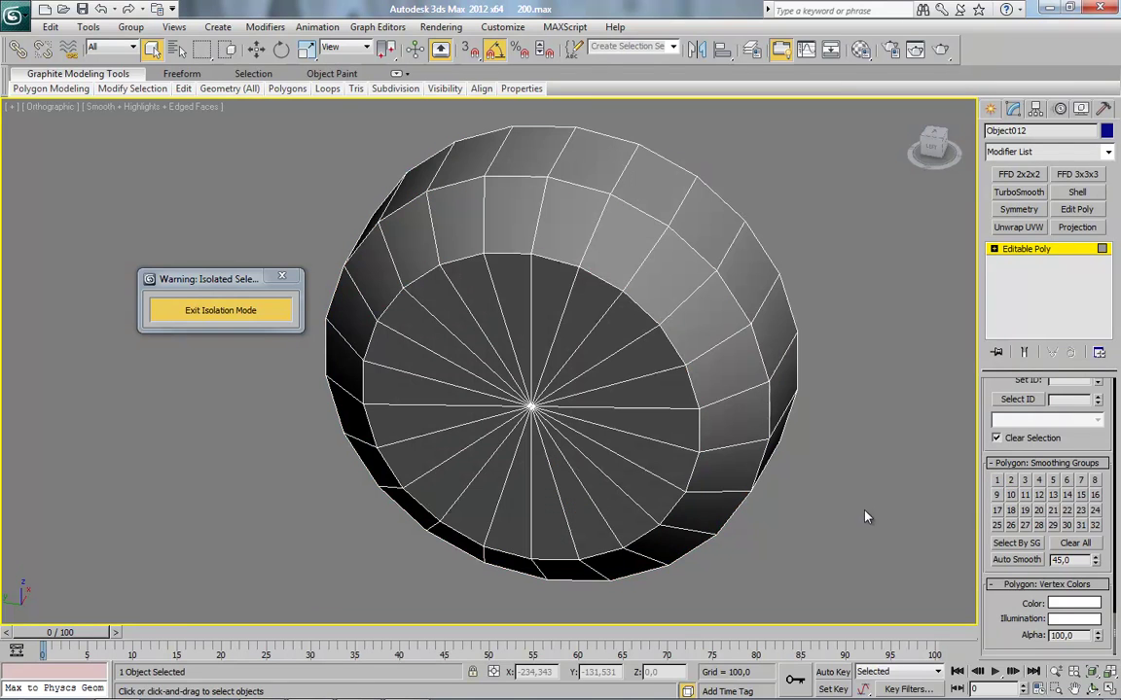
# Exit polygon editing, end the cap's isolation and hide the cap
pyautogui.click(1064, 251)
pyautogui.click(283, 277)
pyautogui.scroll(-2, 517, 443)
pyautogui.moveTo(517, 445); pyautogui.dragTo(811, 432, button='middle')
pyautogui.scroll(-2, 505, 428)
pyautogui.moveTo(697, 439)
pyautogui.keyDown('alt'); pyautogui.mouseDown(button='middle')
pyautogui.moveTo(650, 407)
pyautogui.moveTo(658, 426)
pyautogui.mouseUp(button='middle'); pyautogui.keyUp('alt')
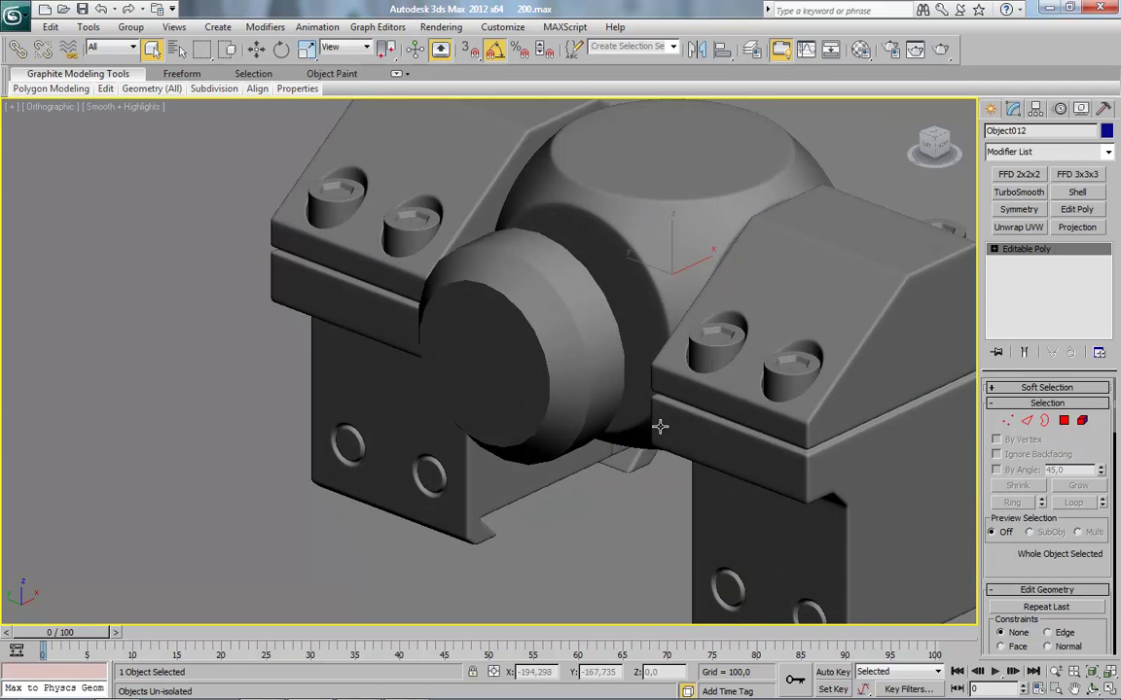
pyautogui.rightClick(552, 351)
pyautogui.click(613, 293)
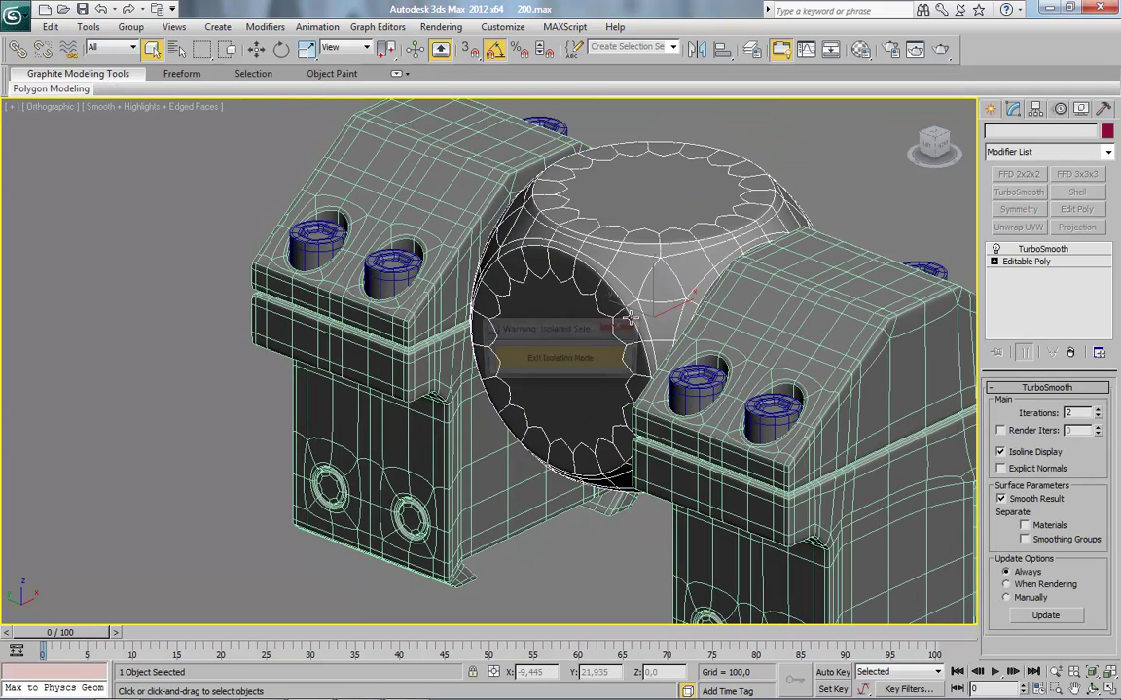
# End the isolation of the scope's central turret body and delete its TurboSmooth modifier
pyautogui.hotkey('alt', 'q')
pyautogui.click(620, 327)
pyautogui.keyDown('alt'); pyautogui.moveTo(537, 298); pyautogui.dragTo(626, 332, button='middle'); pyautogui.keyUp('alt')
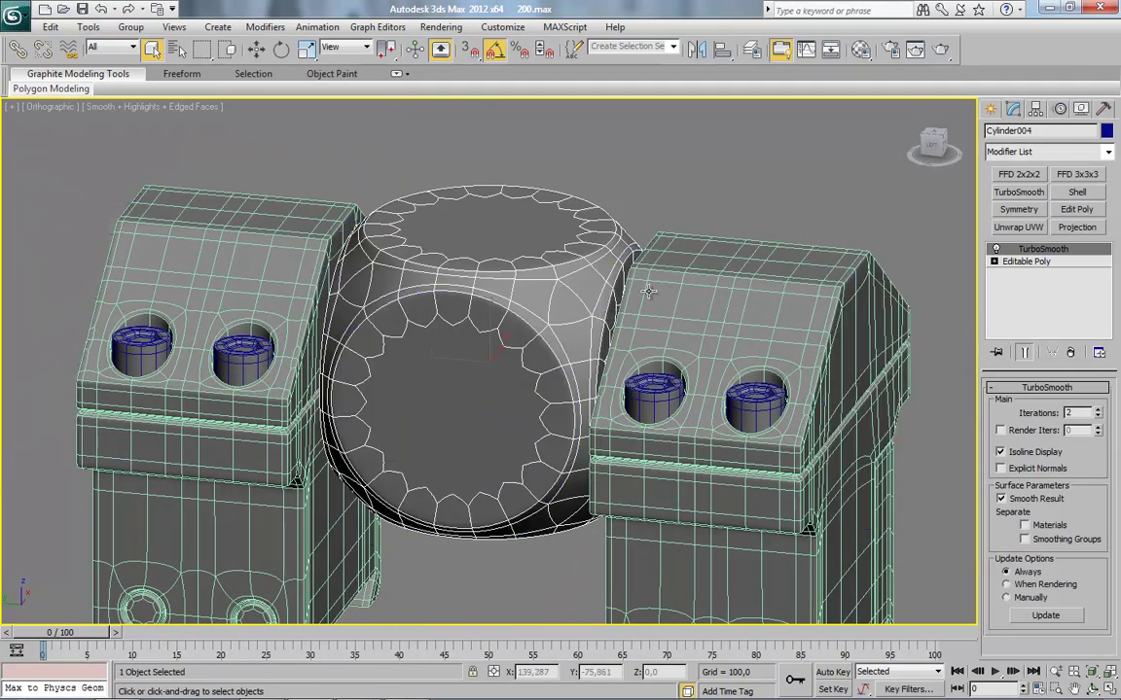
pyautogui.rightClick(1021, 248)
pyautogui.click(1011, 269)
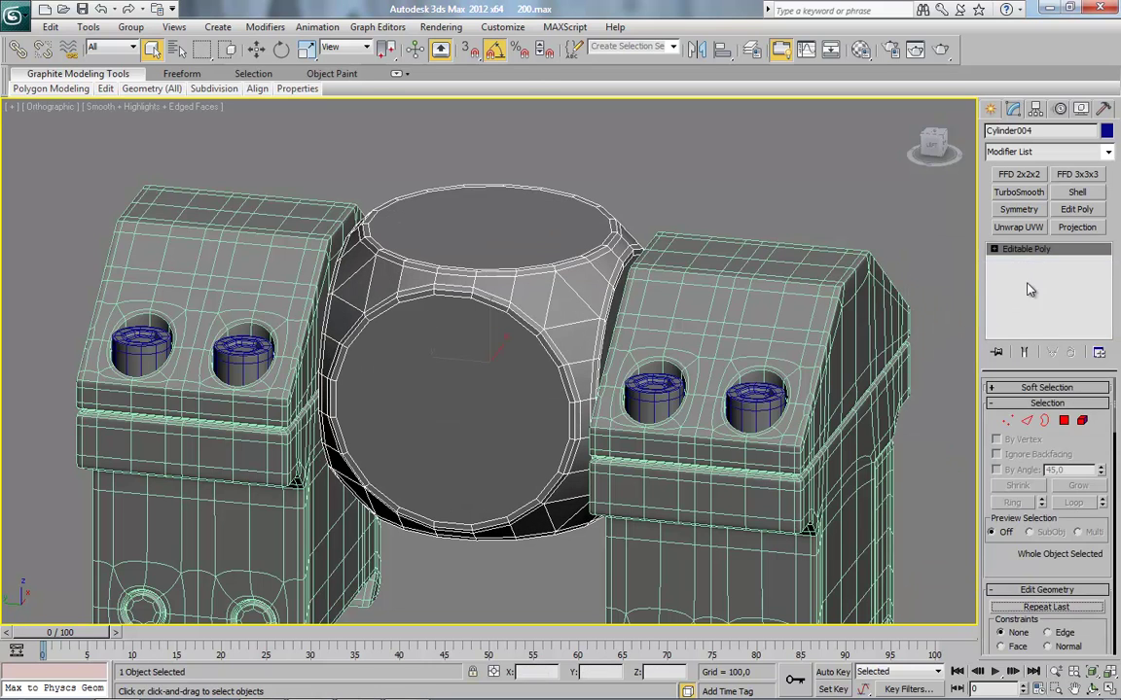
# Isolate the central body, select its two opposite tube-side faces, grow the selection by one ring and delete those polygons
pyautogui.click(1064, 420)
pyautogui.hotkey('alt', 'q')
pyautogui.click(648, 342)
pyautogui.keyDown('alt'); pyautogui.moveTo(433, 420); pyautogui.dragTo(581, 407, button='middle'); pyautogui.keyUp('alt')
pyautogui.keyDown('ctrl'); pyautogui.click(519, 421); pyautogui.keyUp('ctrl')
pyautogui.keyDown('alt'); pyautogui.moveTo(678, 465); pyautogui.dragTo(757, 485, button='middle'); pyautogui.keyUp('alt')
pyautogui.click(1078, 486)
pyautogui.press('Delete')
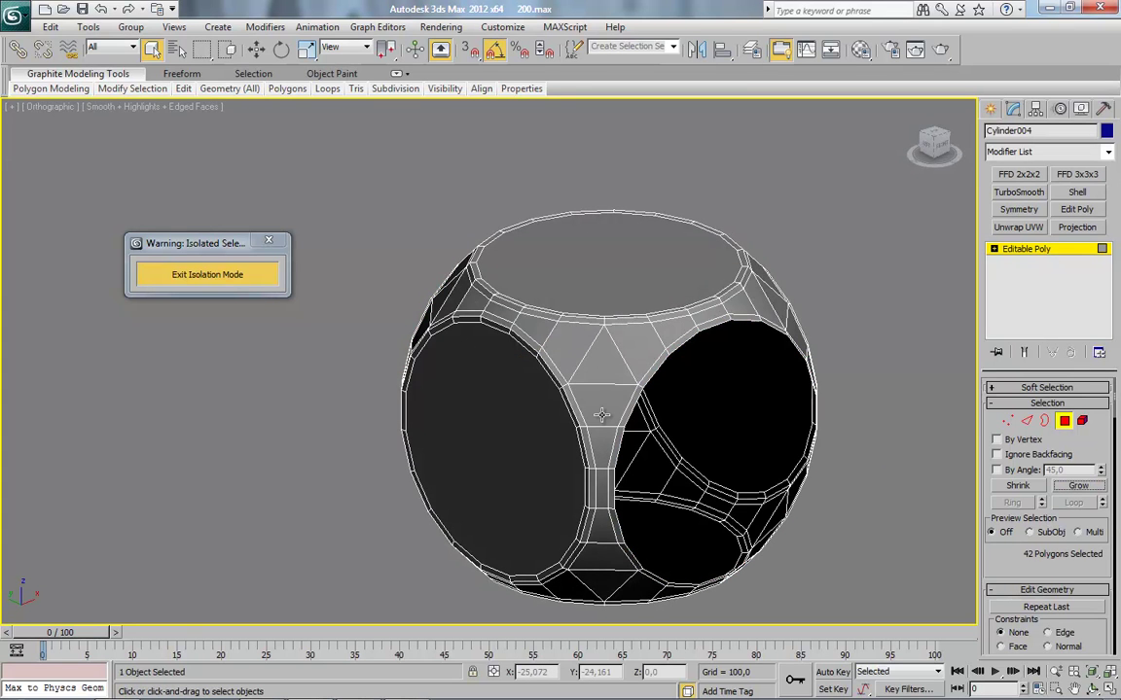
# Select the body's four remaining circular faces, convert them to vertices and weld each face into one centre vertex
pyautogui.click(1026, 419)
pyautogui.keyDown('alt'); pyautogui.moveTo(750, 469); pyautogui.dragTo(562, 378, button='middle'); pyautogui.keyUp('alt')
pyautogui.click(1066, 421)
pyautogui.click(597, 278)
pyautogui.keyDown('ctrl'); pyautogui.click(514, 419); pyautogui.keyUp('ctrl')
pyautogui.keyDown('ctrl'); pyautogui.click(700, 314); pyautogui.keyUp('ctrl')
pyautogui.keyDown('ctrl'); pyautogui.click(639, 443); pyautogui.keyUp('ctrl')
pyautogui.rightClick(672, 290)
pyautogui.keyDown('ctrl'); pyautogui.click(1008, 421); pyautogui.keyUp('ctrl')
pyautogui.rightClick(713, 289)
pyautogui.click(651, 383)
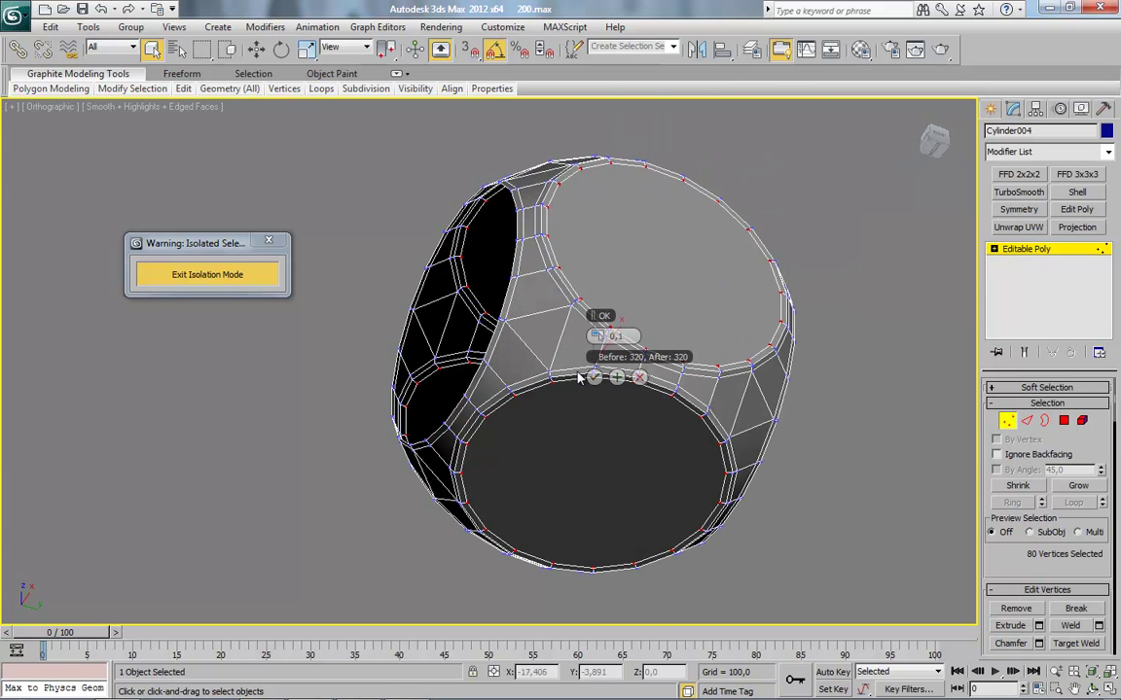
pyautogui.moveTo(601, 336); pyautogui.dragTo(561, 361)
pyautogui.click(595, 377)
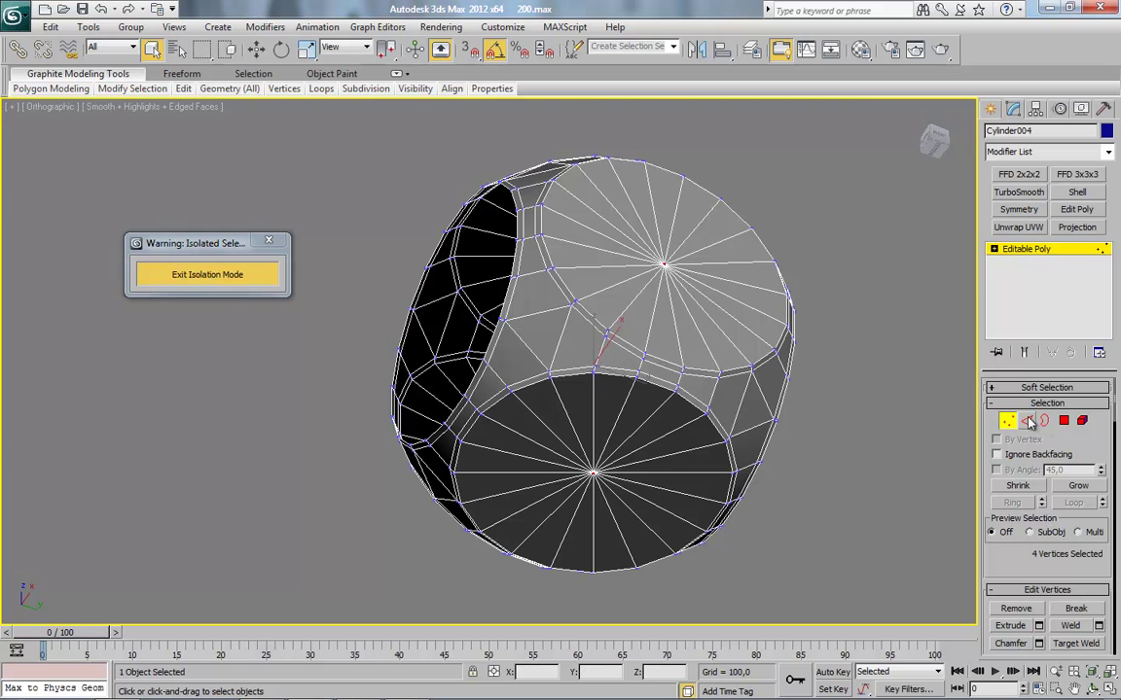
# Select the full supporting edge loop around one circular face, extend the selection to similar loops and remove them
pyautogui.click(1027, 421)
pyautogui.moveTo(522, 504); pyautogui.dragTo(520, 443, button='middle')
pyautogui.scroll(2, 578, 311)
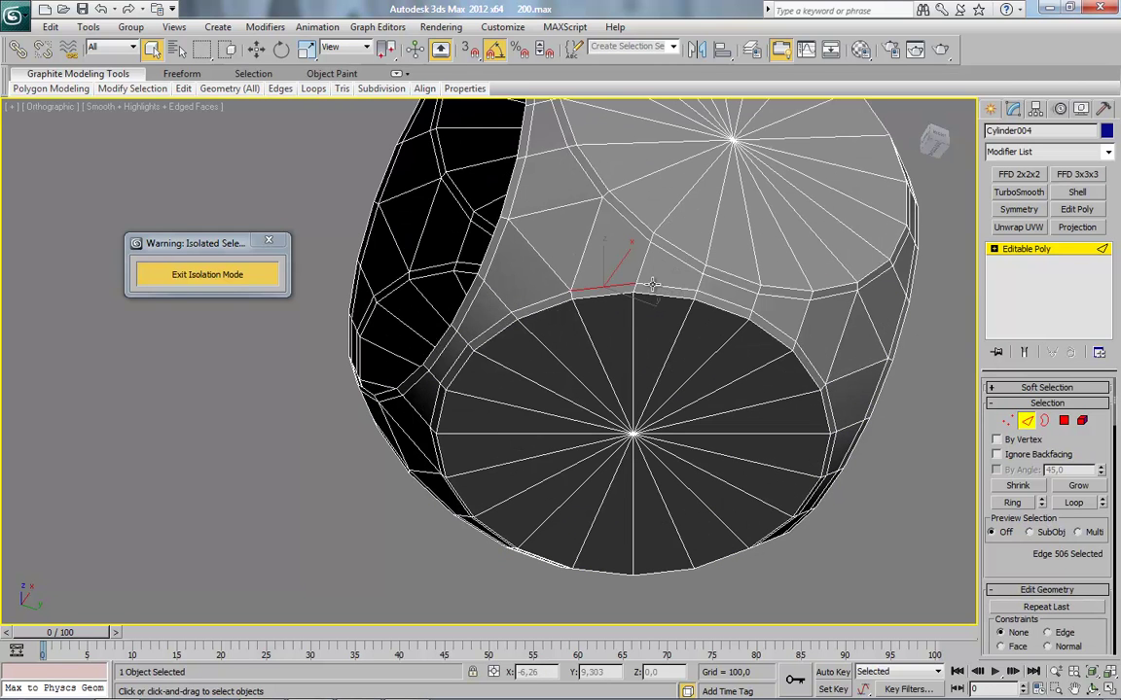
pyautogui.click(1072, 504)
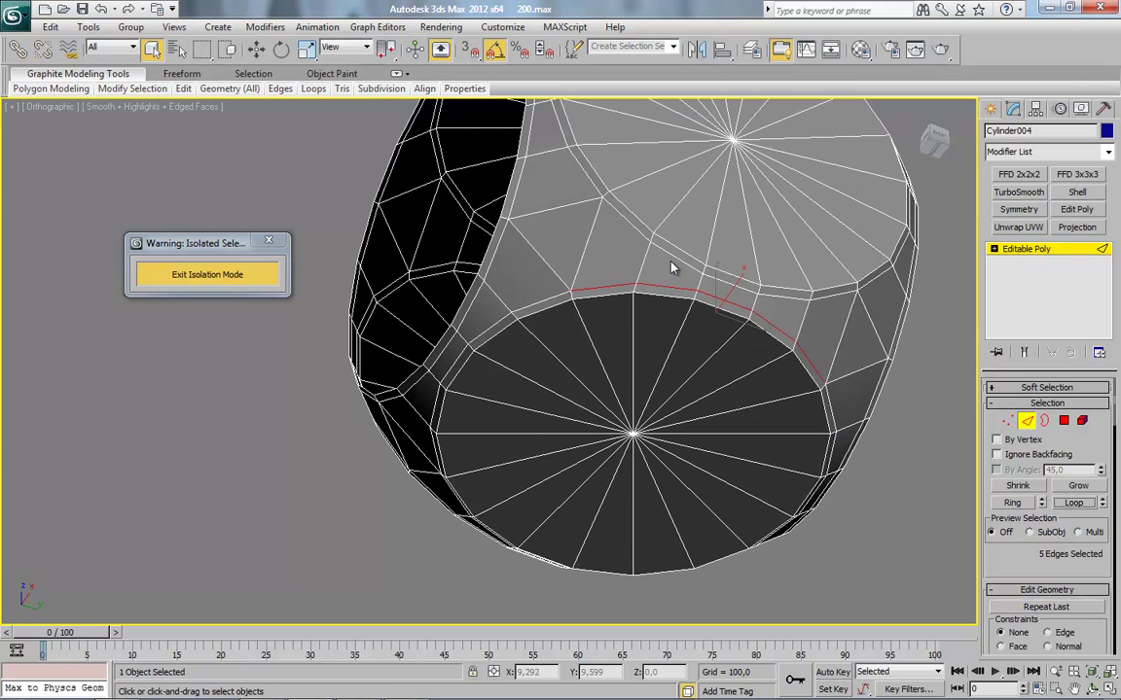
pyautogui.click(1070, 505)
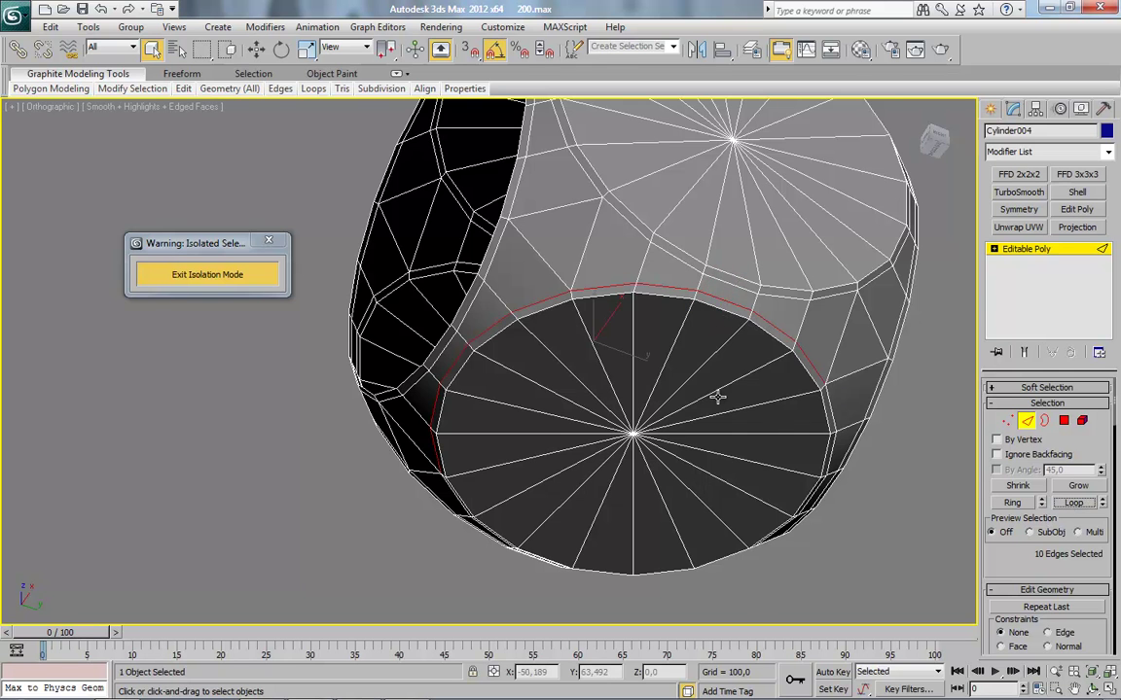
pyautogui.keyDown('alt'); pyautogui.moveTo(733, 398); pyautogui.dragTo(630, 306, button='middle'); pyautogui.keyUp('alt')
pyautogui.moveTo(412, 618); pyautogui.dragTo(513, 485, button='middle')
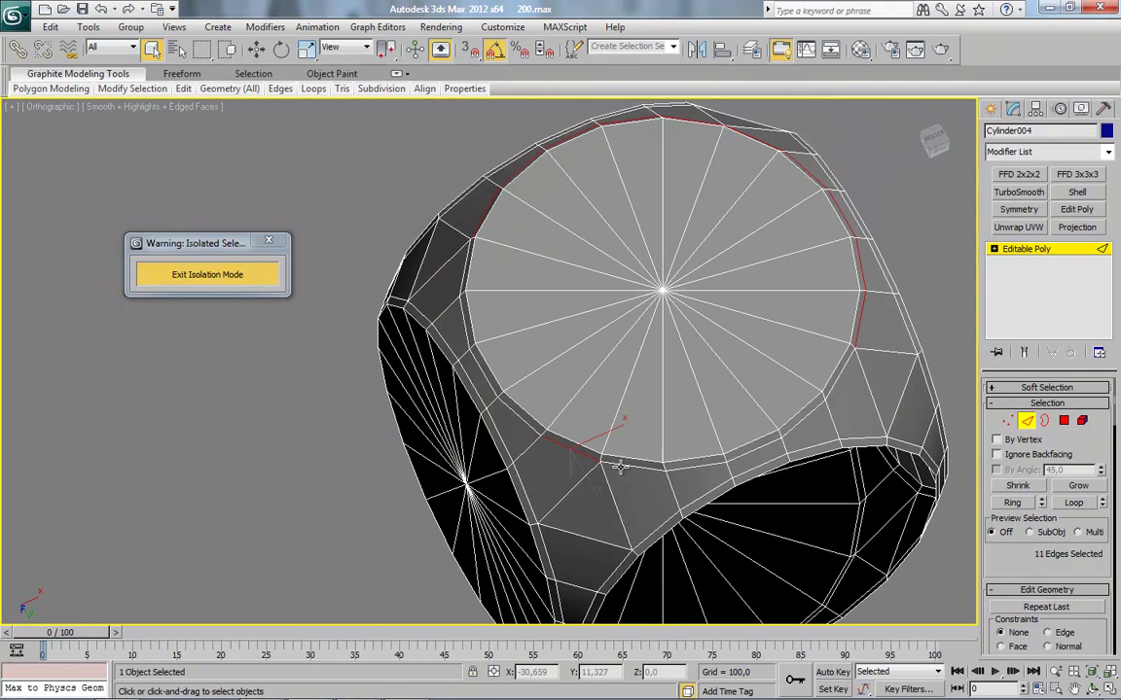
pyautogui.click(1089, 504)
pyautogui.moveTo(131, 89)
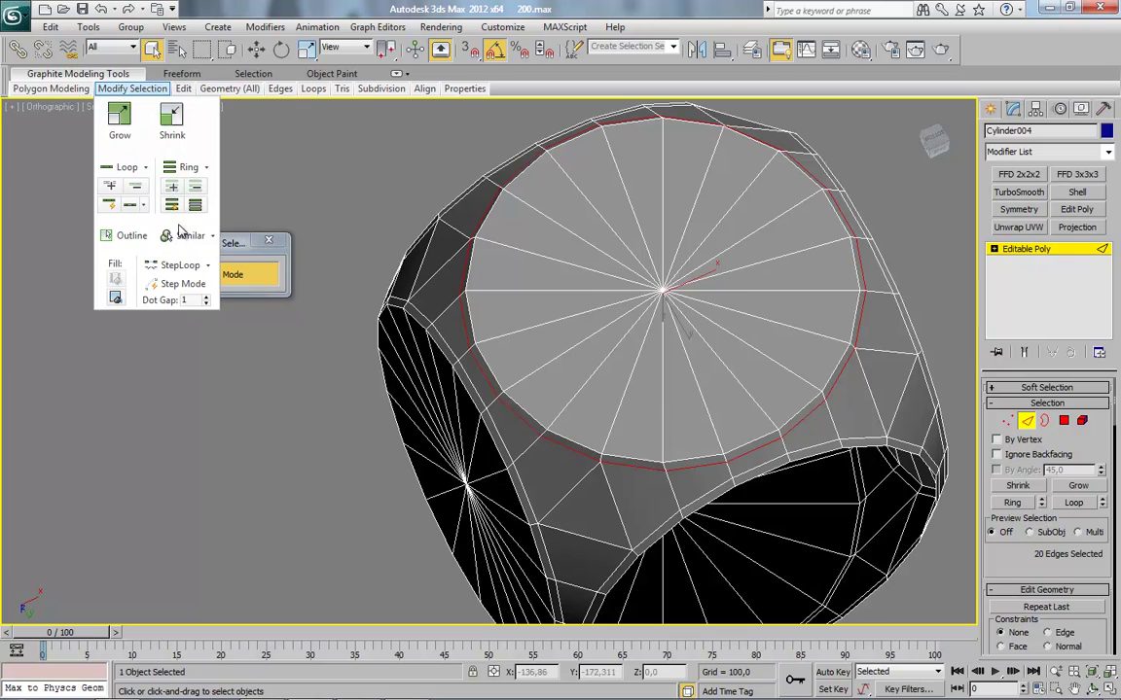
pyautogui.click(185, 238)
pyautogui.keyDown('alt'); pyautogui.moveTo(504, 274); pyautogui.dragTo(620, 487, button='middle'); pyautogui.keyUp('alt')
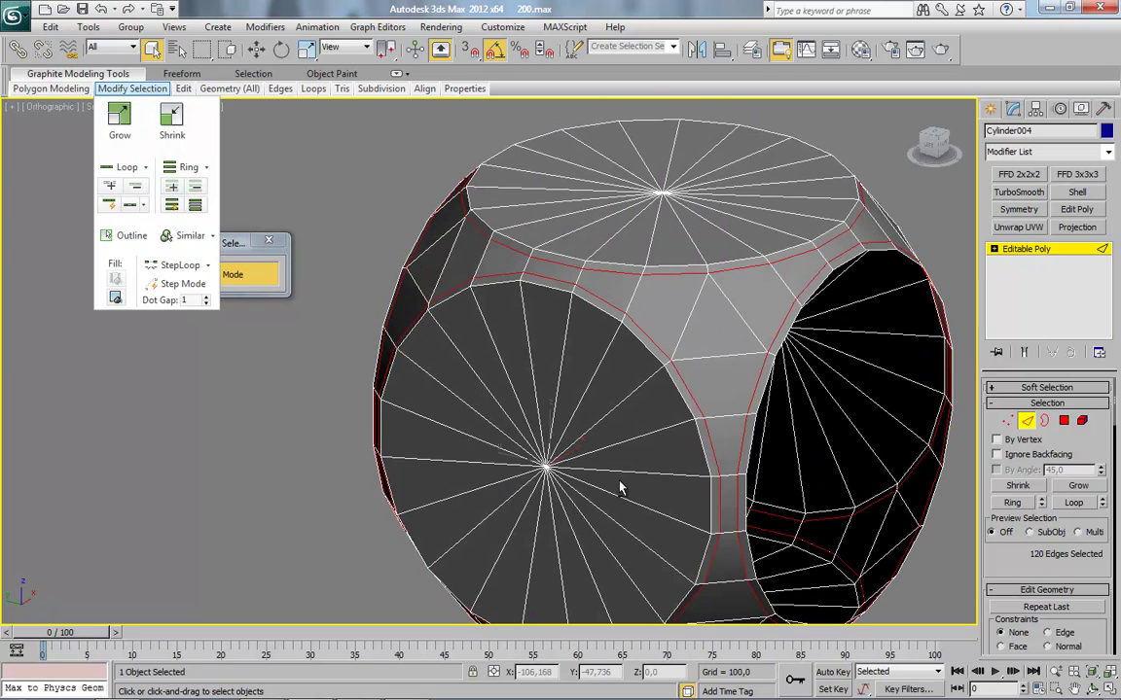
pyautogui.click(622, 467)
# Target weld the three stray vertices at the body's first upper corner triangle onto the neighbouring rim vertices
pyautogui.scroll(5, 614, 452)
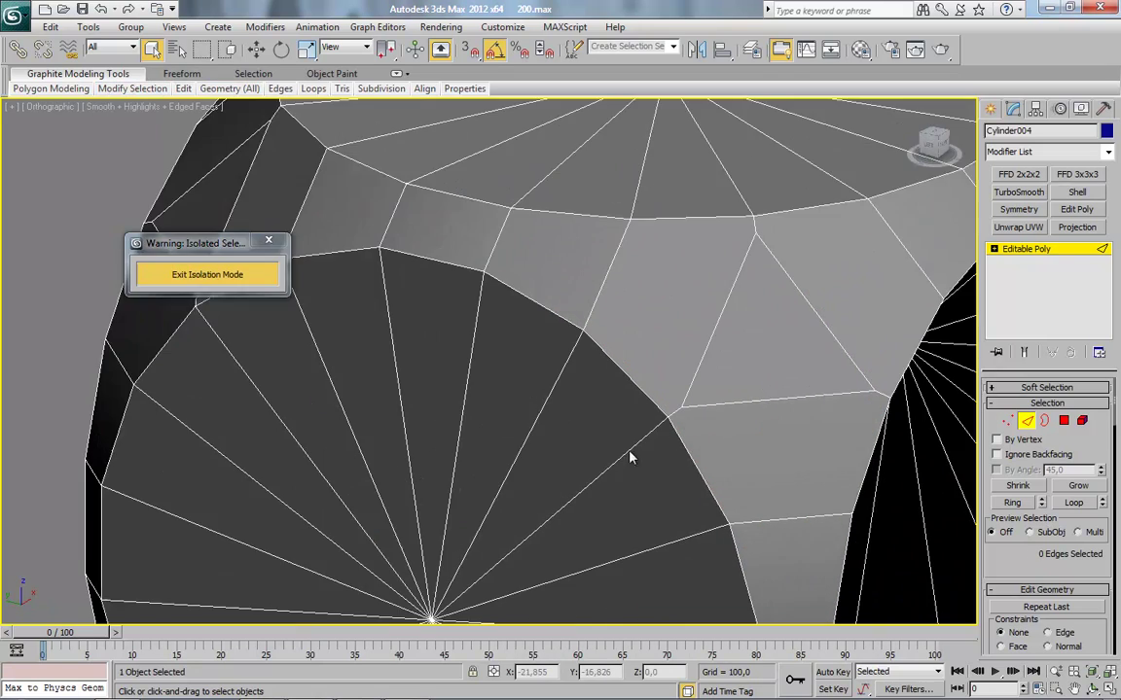
pyautogui.click(1010, 426)
pyautogui.moveTo(722, 371); pyautogui.dragTo(600, 387, button='middle')
pyautogui.rightClick(668, 276)
pyautogui.click(631, 380)
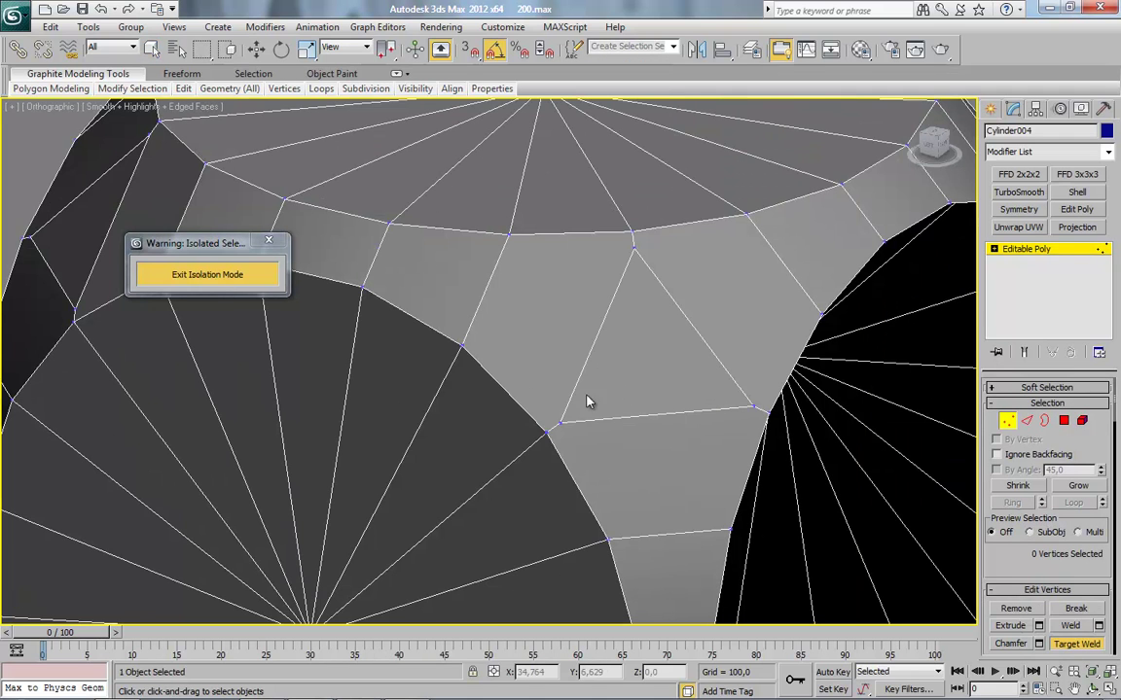
pyautogui.click(557, 423)
pyautogui.click(547, 432)
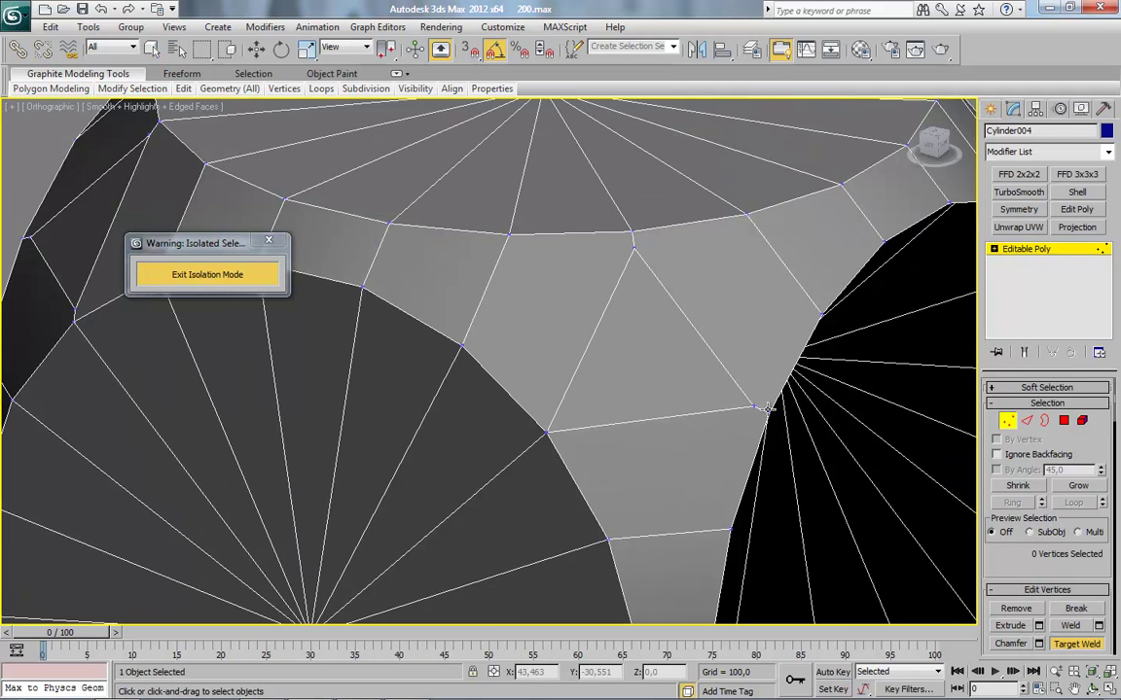
pyautogui.rightClick(763, 341)
pyautogui.rightClick(762, 327)
pyautogui.click(727, 431)
pyautogui.click(766, 415)
pyautogui.click(632, 231)
pyautogui.rightClick(492, 331)
# Target weld the stray vertices at the next upper corner triangle onto the adjacent rim vertices
pyautogui.scroll(-4, 490, 334)
pyautogui.keyDown('alt'); pyautogui.moveTo(462, 365); pyautogui.dragTo(600, 393, button='middle'); pyautogui.keyUp('alt')
pyautogui.scroll(2, 616, 348)
pyautogui.rightClick(616, 335)
pyautogui.click(592, 437)
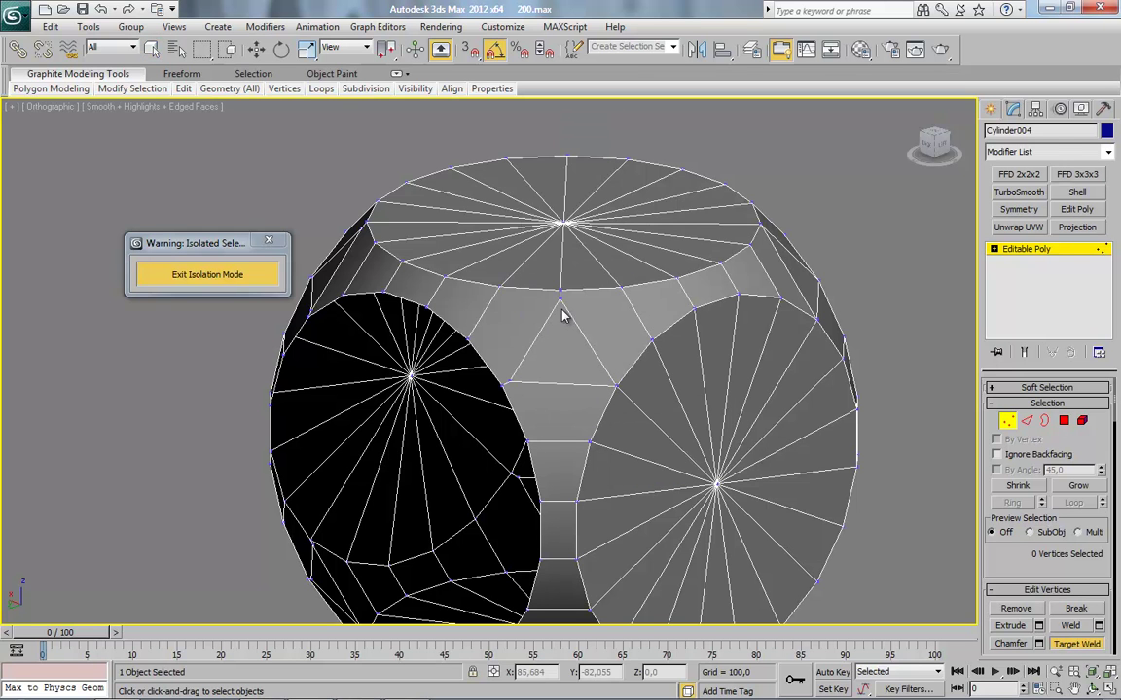
pyautogui.click(561, 291)
# Target weld the stray vertices at the body's lower corner triangles onto the adjacent rim vertices
pyautogui.keyDown('alt'); pyautogui.moveTo(553, 469); pyautogui.dragTo(556, 376, button='middle'); pyautogui.keyUp('alt')
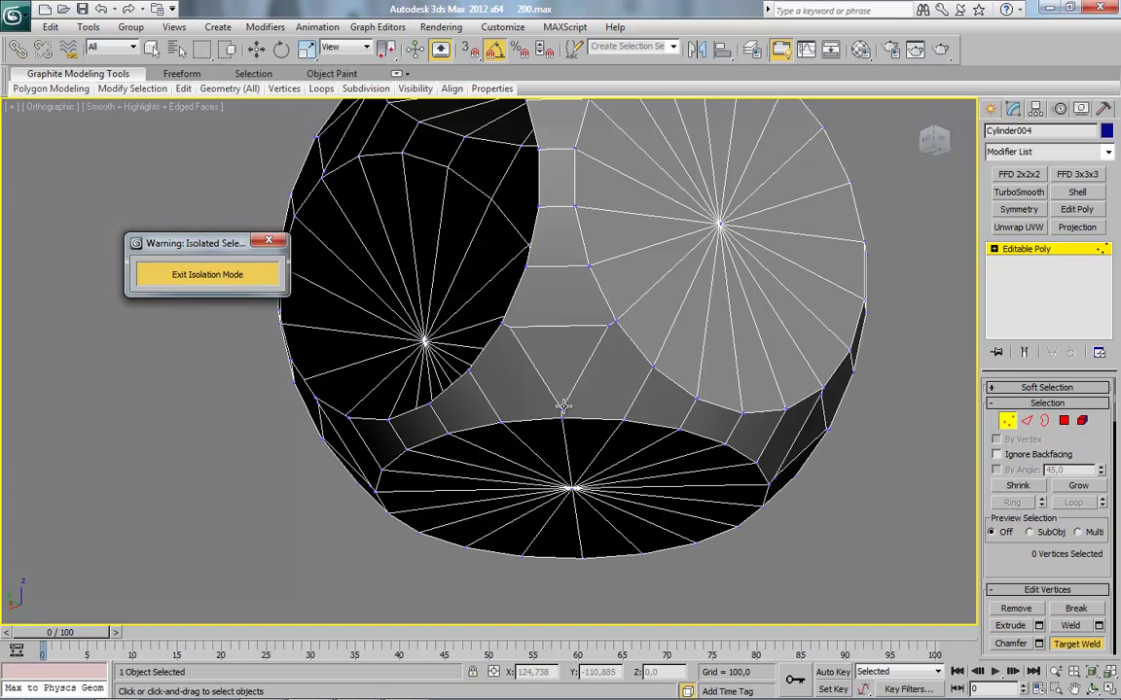
pyautogui.keyDown('alt'); pyautogui.moveTo(503, 325); pyautogui.dragTo(593, 343, button='middle'); pyautogui.keyUp('alt')
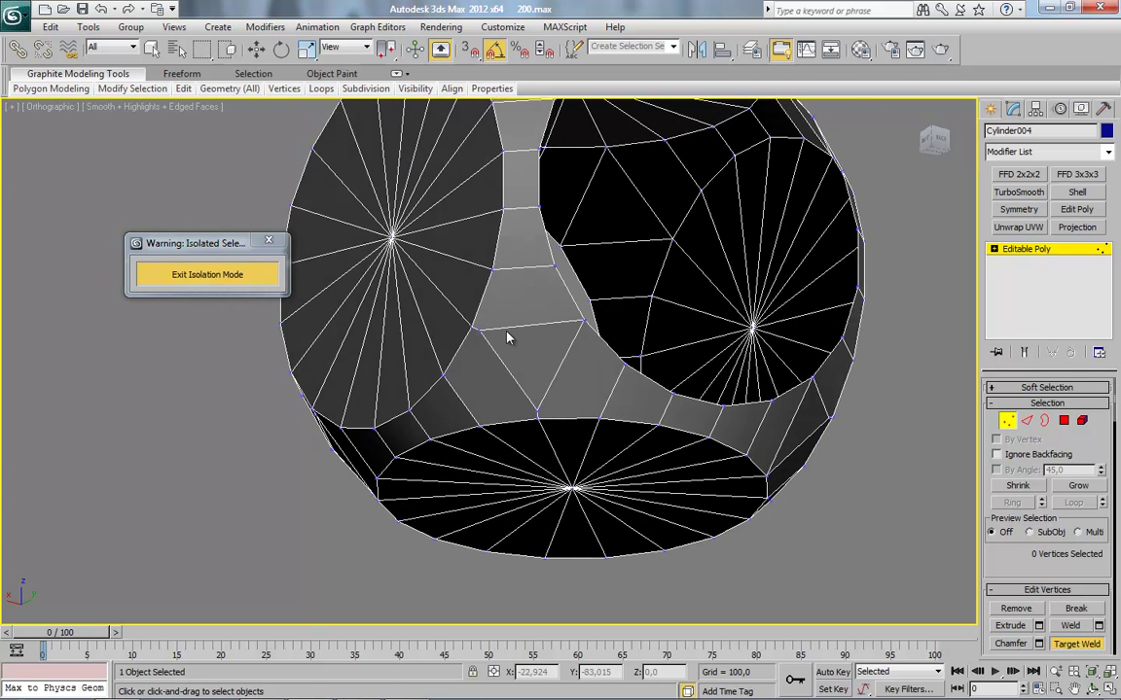
pyautogui.keyDown('alt'); pyautogui.moveTo(534, 417); pyautogui.dragTo(539, 363, button='middle'); pyautogui.keyUp('alt')
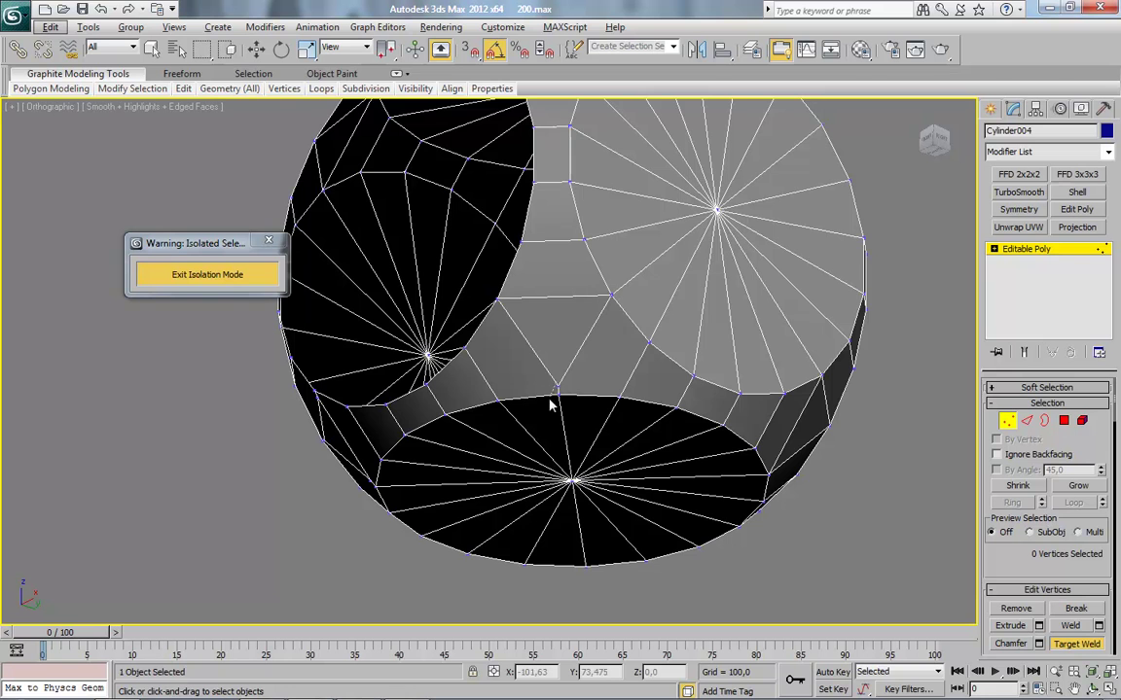
pyautogui.keyDown('alt'); pyautogui.moveTo(506, 401); pyautogui.dragTo(600, 323, button='middle'); pyautogui.keyUp('alt')
pyautogui.click(603, 285)
pyautogui.click(611, 280)
pyautogui.click(496, 283)
pyautogui.click(558, 373)
pyautogui.click(559, 379)
# Target weld the three stray vertices at the following corner triangle onto the neighbouring rim vertices
pyautogui.keyDown('alt'); pyautogui.moveTo(462, 395); pyautogui.dragTo(591, 386, button='middle'); pyautogui.keyUp('alt')
pyautogui.keyDown('alt'); pyautogui.moveTo(569, 255); pyautogui.dragTo(522, 305, button='middle'); pyautogui.keyUp('alt')
pyautogui.click(532, 245)
pyautogui.click(531, 239)
pyautogui.click(574, 342)
pyautogui.click(471, 325)
pyautogui.click(465, 328)
pyautogui.keyDown('alt'); pyautogui.moveTo(311, 311); pyautogui.dragTo(469, 325, button='middle'); pyautogui.keyUp('alt')
pyautogui.rightClick(530, 244)
pyautogui.rightClick(530, 241)
pyautogui.click(508, 343)
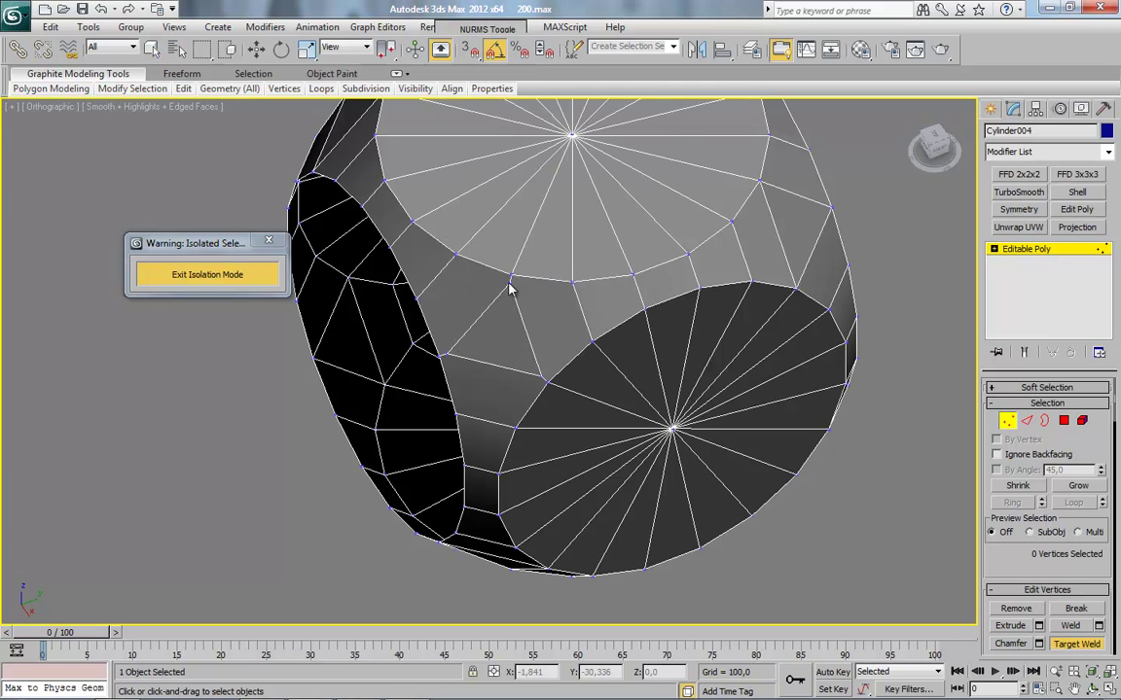
pyautogui.rightClick(511, 277)
pyautogui.scroll(4, 527, 267)
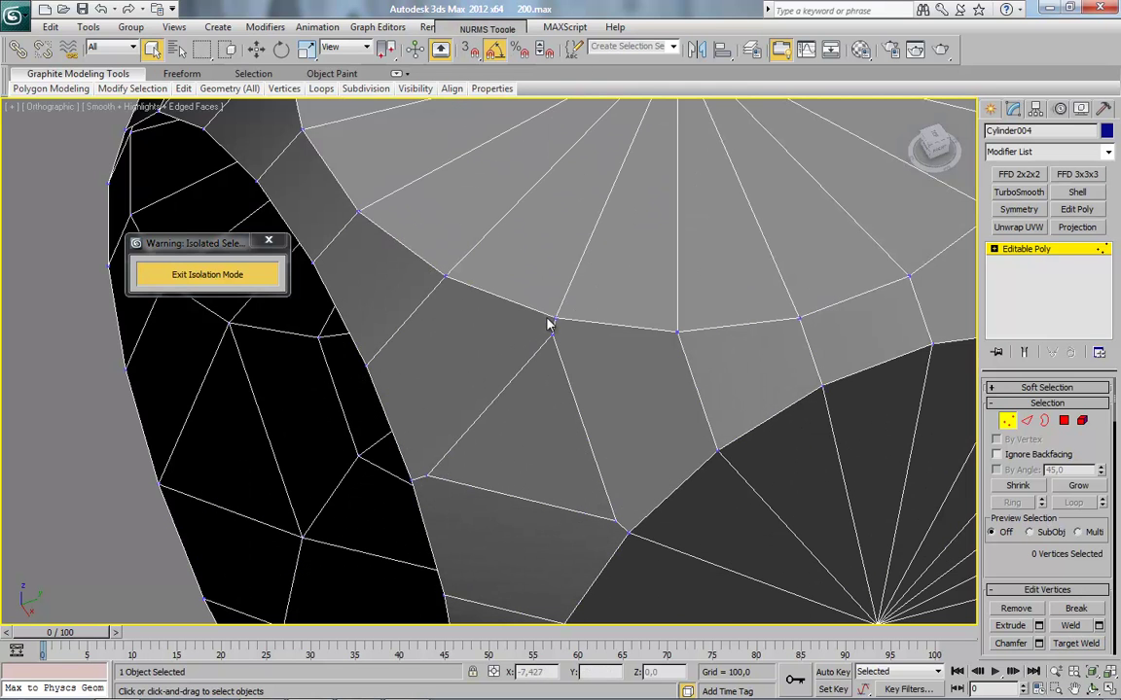
pyautogui.rightClick(599, 280)
pyautogui.click(531, 376)
pyautogui.click(639, 378)
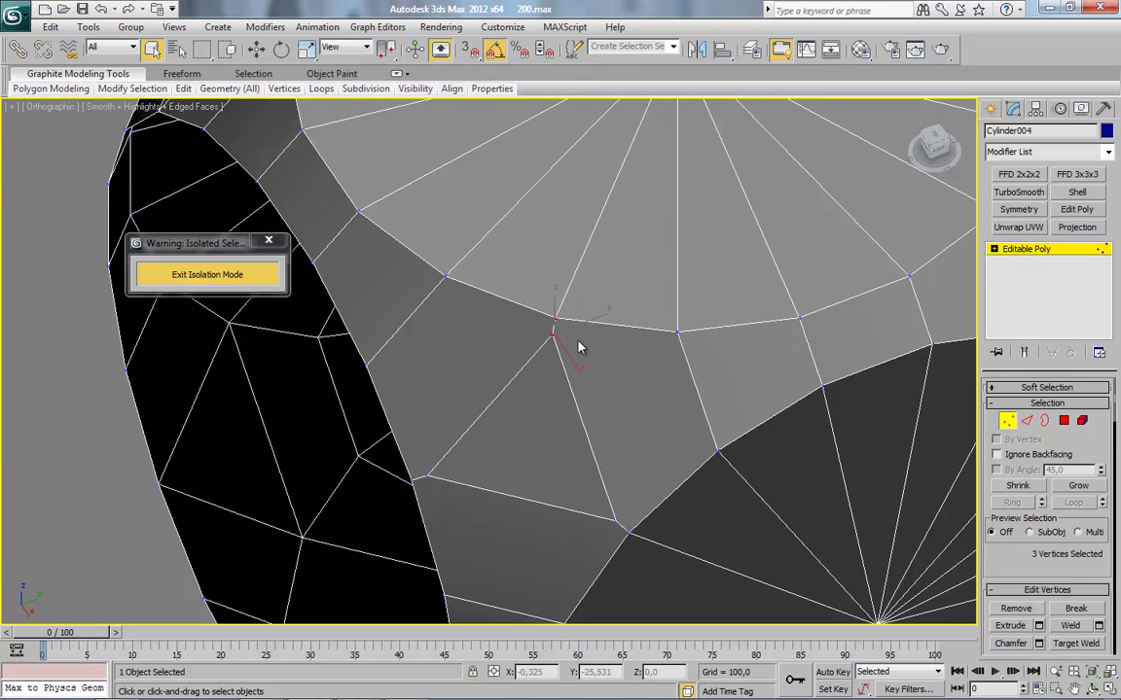
pyautogui.rightClick(616, 273)
pyautogui.click(553, 366)
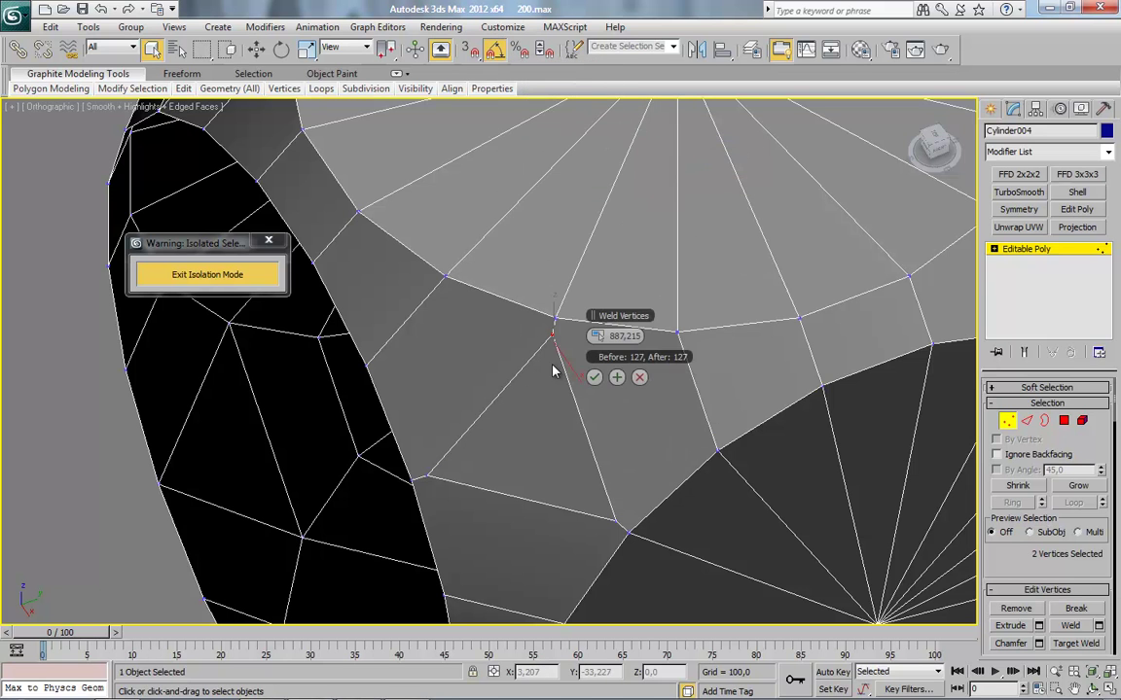
pyautogui.click(639, 377)
pyautogui.click(595, 372)
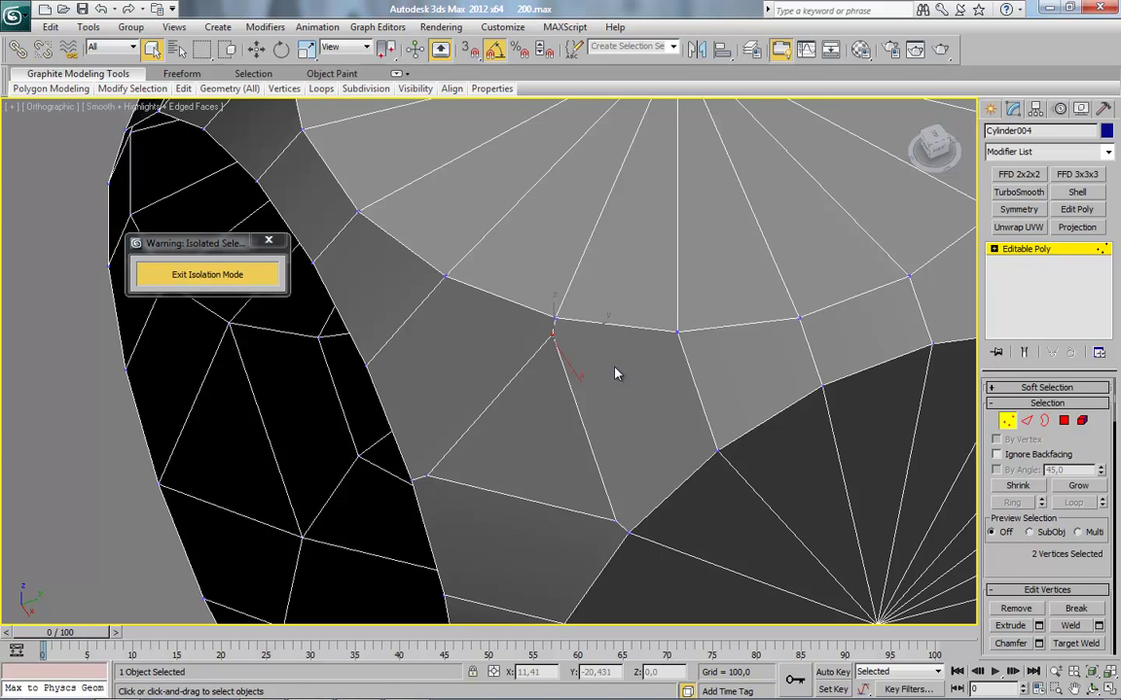
pyautogui.press('w')
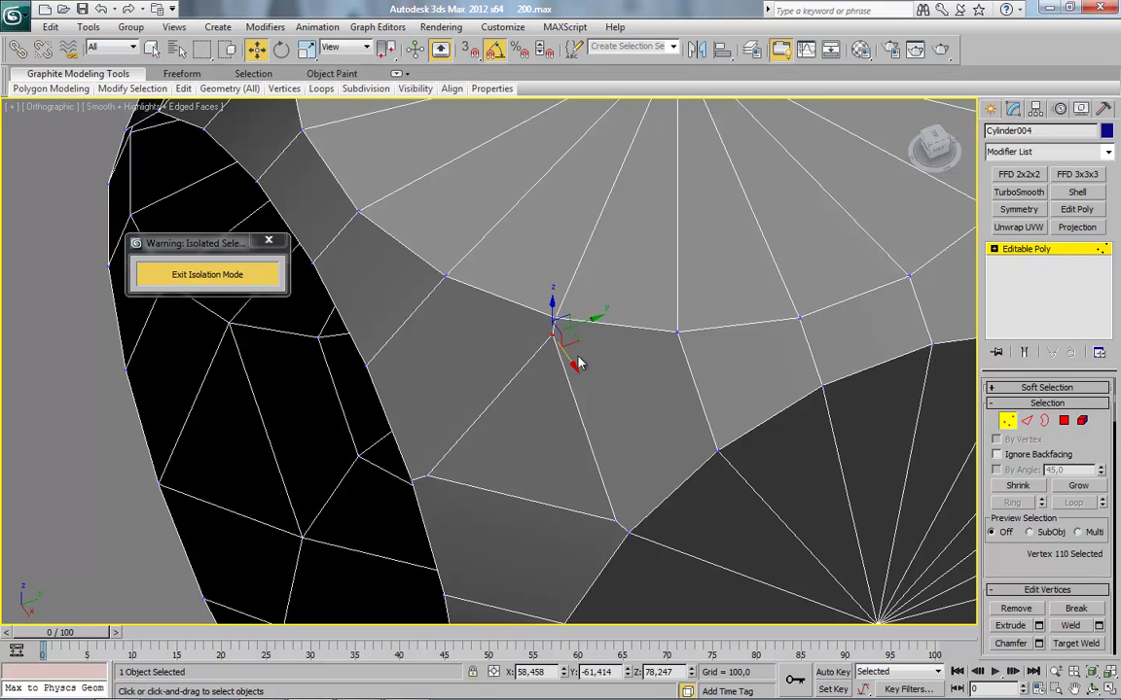
pyautogui.moveTo(584, 325)
pyautogui.mouseDown()
pyautogui.moveTo(575, 326)
pyautogui.moveTo(633, 324)
pyautogui.moveTo(595, 340)
pyautogui.mouseUp()
pyautogui.rightClick(595, 340)
# Target weld the stray vertices at the last upper corner triangle onto the rim vertices and leave vertex editing
pyautogui.keyDown('alt'); pyautogui.moveTo(596, 346); pyautogui.dragTo(569, 350, button='middle'); pyautogui.keyUp('alt')
pyautogui.click(605, 264)
pyautogui.rightClick(606, 263)
pyautogui.click(571, 369)
pyautogui.click(557, 320)
pyautogui.click(413, 478)
pyautogui.click(401, 480)
pyautogui.scroll(-4, 454, 426)
pyautogui.keyDown('alt'); pyautogui.moveTo(454, 426); pyautogui.dragTo(599, 424, button='middle'); pyautogui.keyUp('alt')
pyautogui.keyDown('alt'); pyautogui.moveTo(555, 359); pyautogui.dragTo(747, 417, button='middle'); pyautogui.keyUp('alt')
pyautogui.click(1008, 427)
# Auto Smooth all of the body's polygons with a threshold of 45 and check the shading without edges
pyautogui.click(1066, 424)
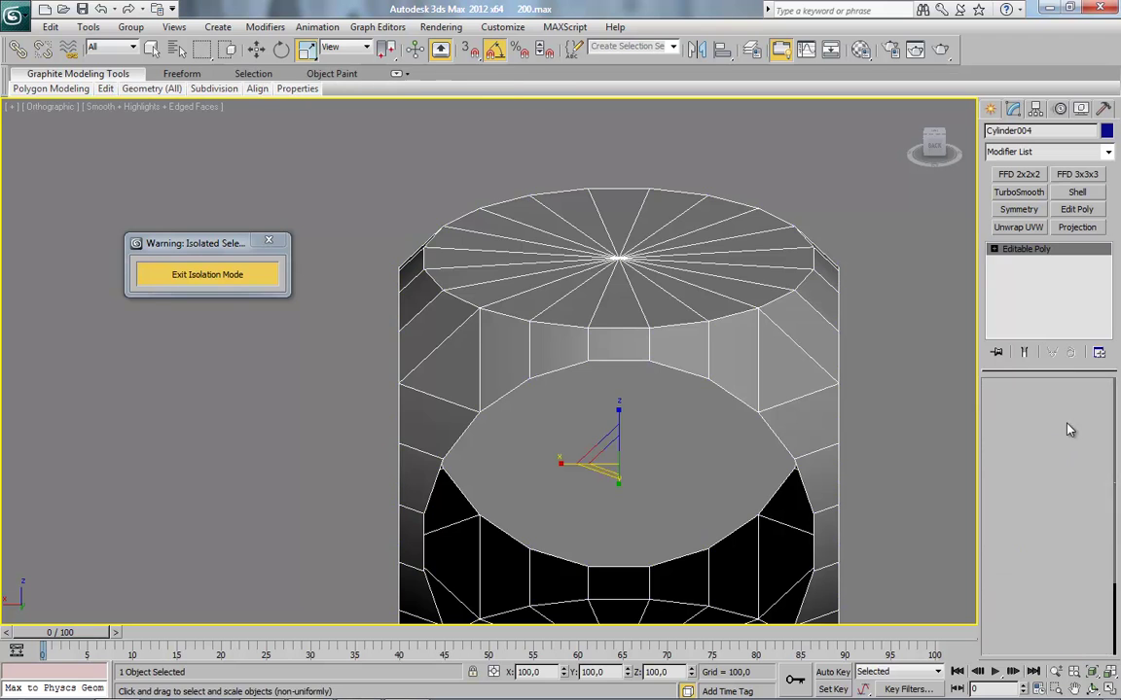
pyautogui.hotkey('ctrl', 'a')
pyautogui.moveTo(1114, 411); pyautogui.dragTo(1107, 682)
pyautogui.click(1023, 563)
pyautogui.moveTo(769, 515)
pyautogui.keyDown('alt'); pyautogui.mouseDown(button='middle')
pyautogui.moveTo(656, 518)
pyautogui.moveTo(645, 505)
pyautogui.mouseUp(button='middle'); pyautogui.keyUp('alt')
pyautogui.moveTo(645, 505)
pyautogui.mouseDown(button='middle')
pyautogui.moveTo(530, 500)
pyautogui.moveTo(562, 452)
pyautogui.mouseUp(button='middle')
pyautogui.press('F4')
pyautogui.scroll(-2, 565, 451)
pyautogui.click(778, 365)
pyautogui.press('F4')
pyautogui.press('F4')
# Auto Smooth all of the body's polygons with a threshold of 16,2 and show the shading without edges
pyautogui.press('F4')
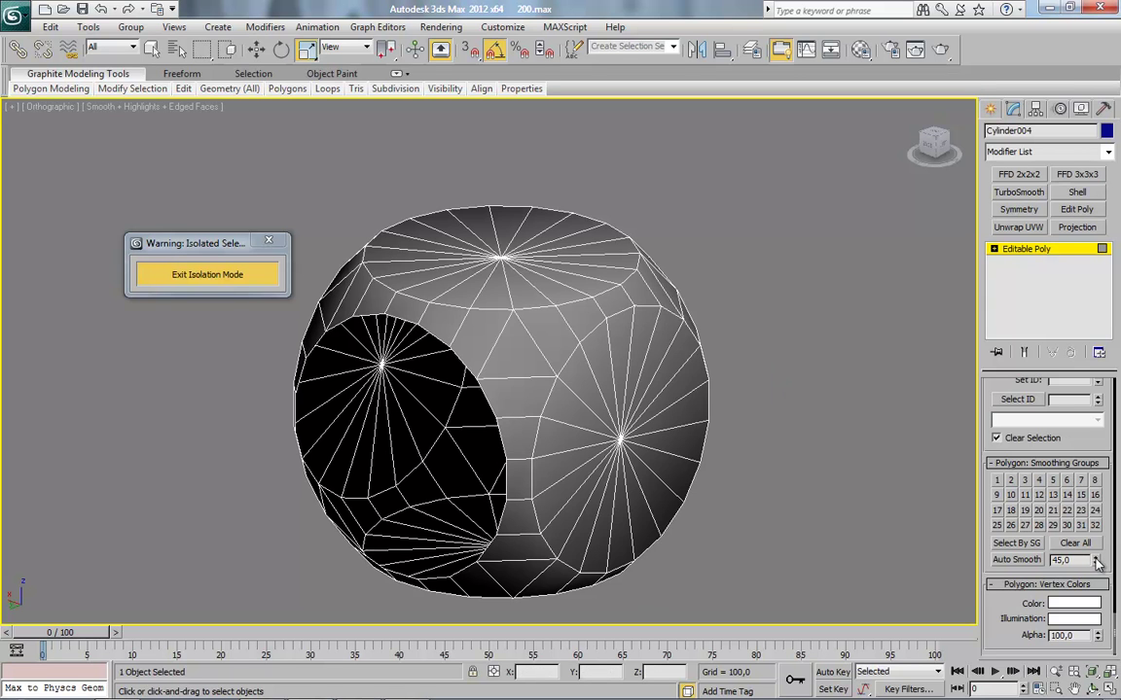
pyautogui.hotkey('ctrl', 'a')
pyautogui.click(1019, 562)
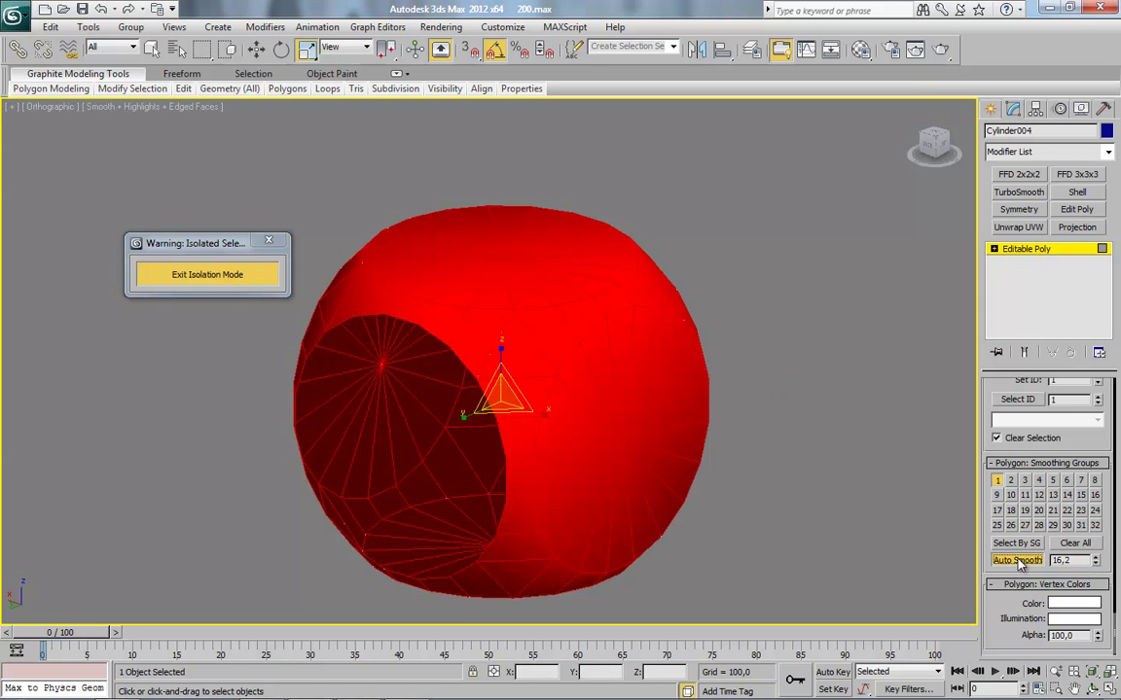
pyautogui.click(769, 465)
pyautogui.press('F4')
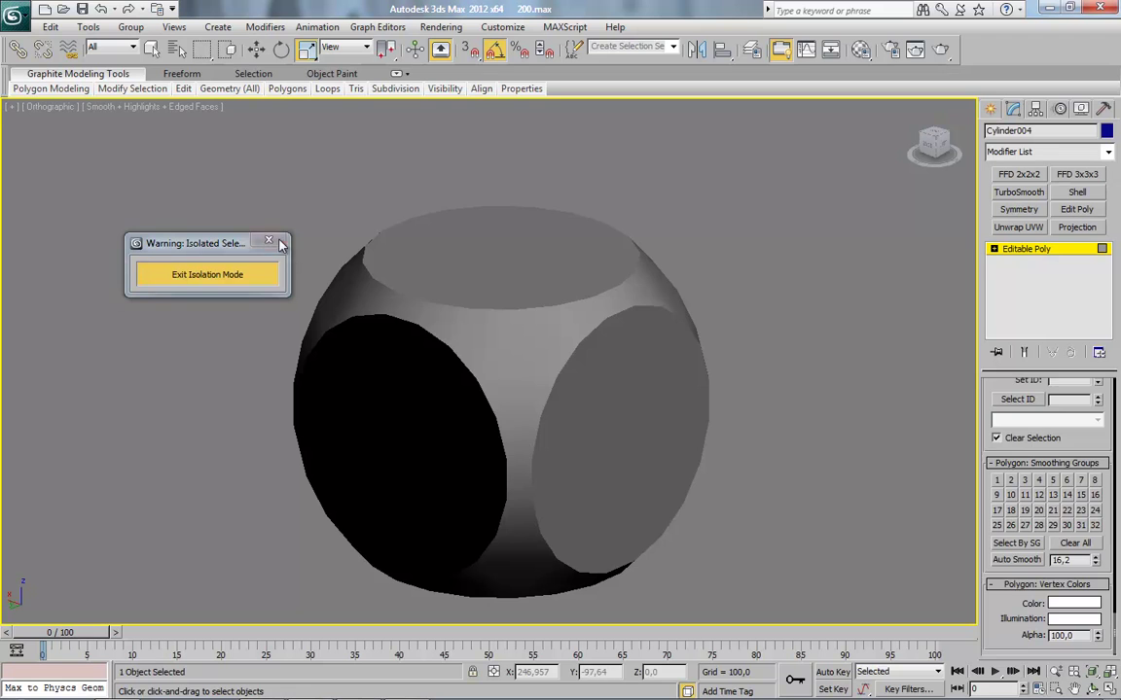
# Exit isolation, leave polygon editing and hide the finished body
pyautogui.click(271, 240)
pyautogui.scroll(-3, 505, 406)
pyautogui.keyDown('alt'); pyautogui.moveTo(416, 434); pyautogui.dragTo(541, 431, button='middle'); pyautogui.keyUp('alt')
pyautogui.click(1065, 422)
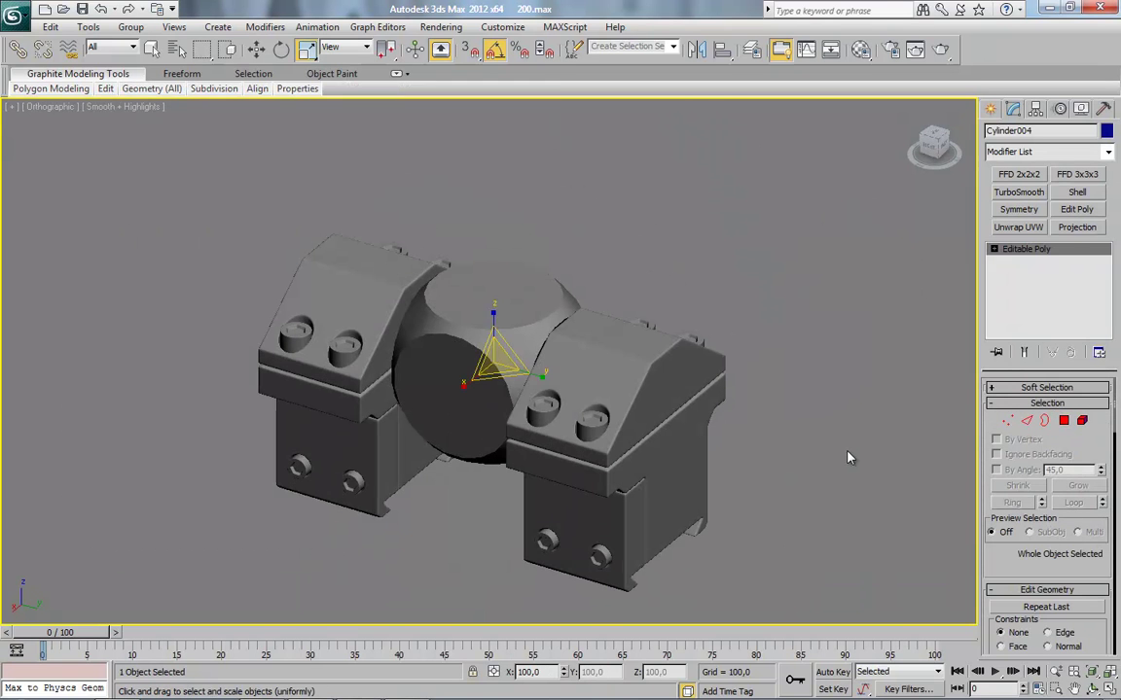
pyautogui.rightClick(498, 384)
pyautogui.click(534, 343)
# Select the left-hand of the two identical mounts together with its screws and delete it
pyautogui.moveTo(534, 343); pyautogui.dragTo(553, 351, button='middle')
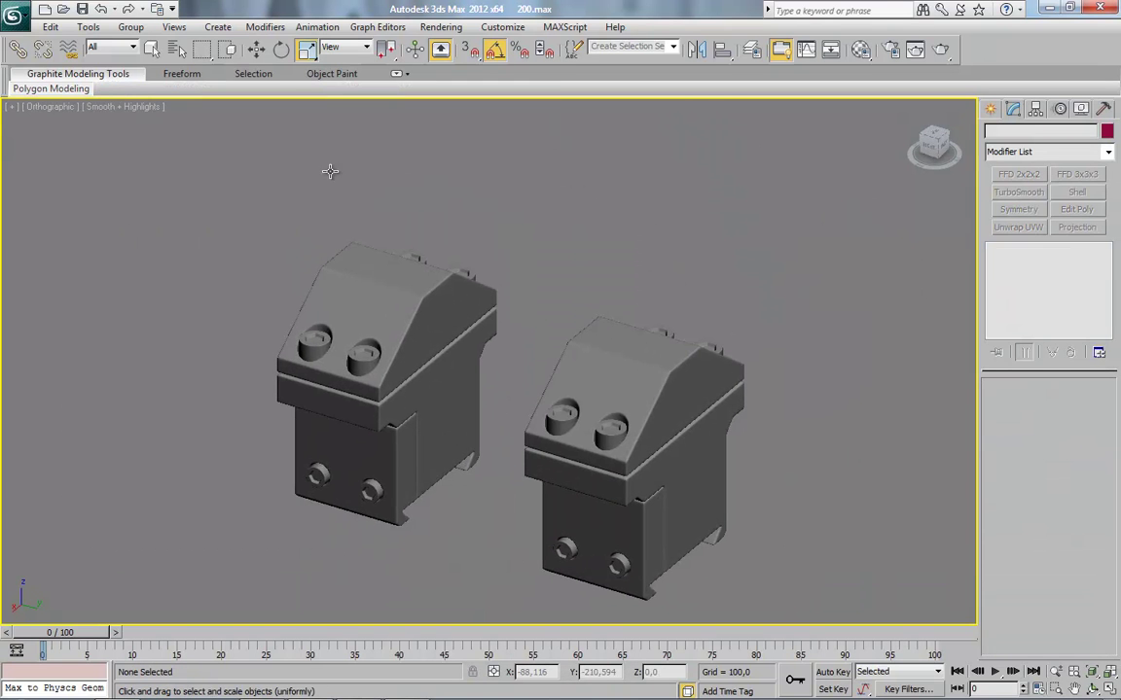
pyautogui.click(260, 55)
pyautogui.moveTo(209, 250); pyautogui.dragTo(219, 224, button='middle')
pyautogui.moveTo(205, 158); pyautogui.dragTo(513, 552)
pyautogui.press('Delete')
# Display the edged faces and delete the TurboSmooth modifier from the remaining mount's lower screws
pyautogui.press('F4')
pyautogui.scroll(5, 509, 475)
pyautogui.moveTo(613, 524); pyautogui.dragTo(455, 399, button='middle')
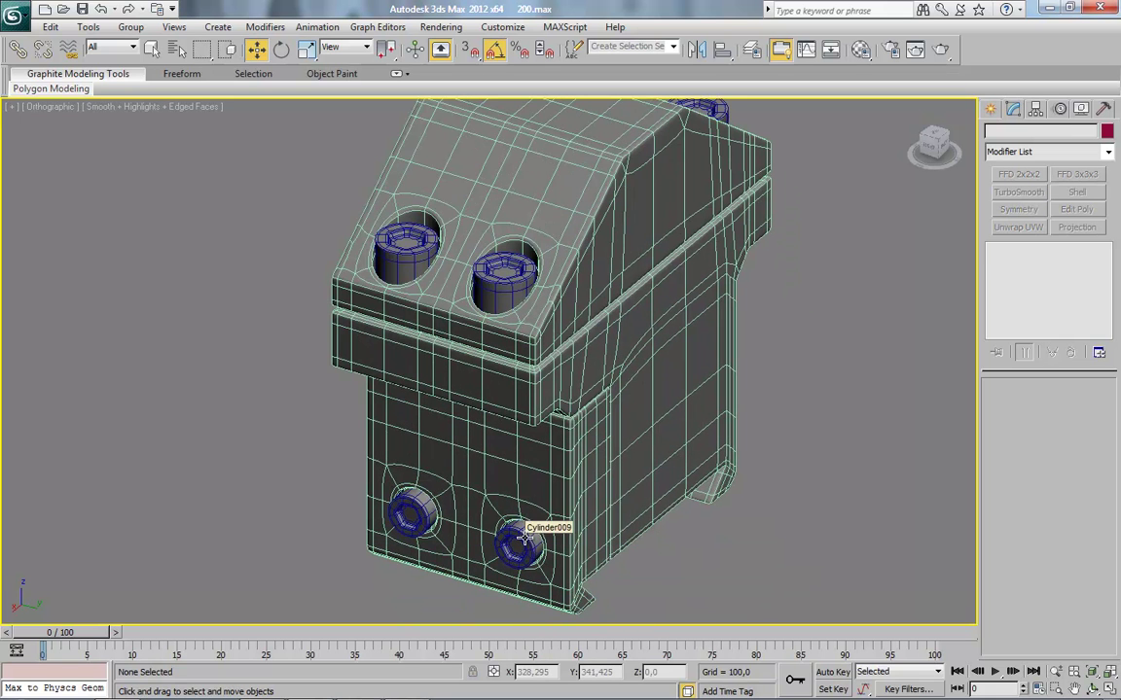
pyautogui.click(525, 538)
pyautogui.moveTo(624, 510)
pyautogui.keyDown('alt'); pyautogui.mouseDown(button='middle')
pyautogui.moveTo(438, 495)
pyautogui.moveTo(629, 507)
pyautogui.mouseUp(button='middle'); pyautogui.keyUp('alt')
pyautogui.rightClick(1056, 252)
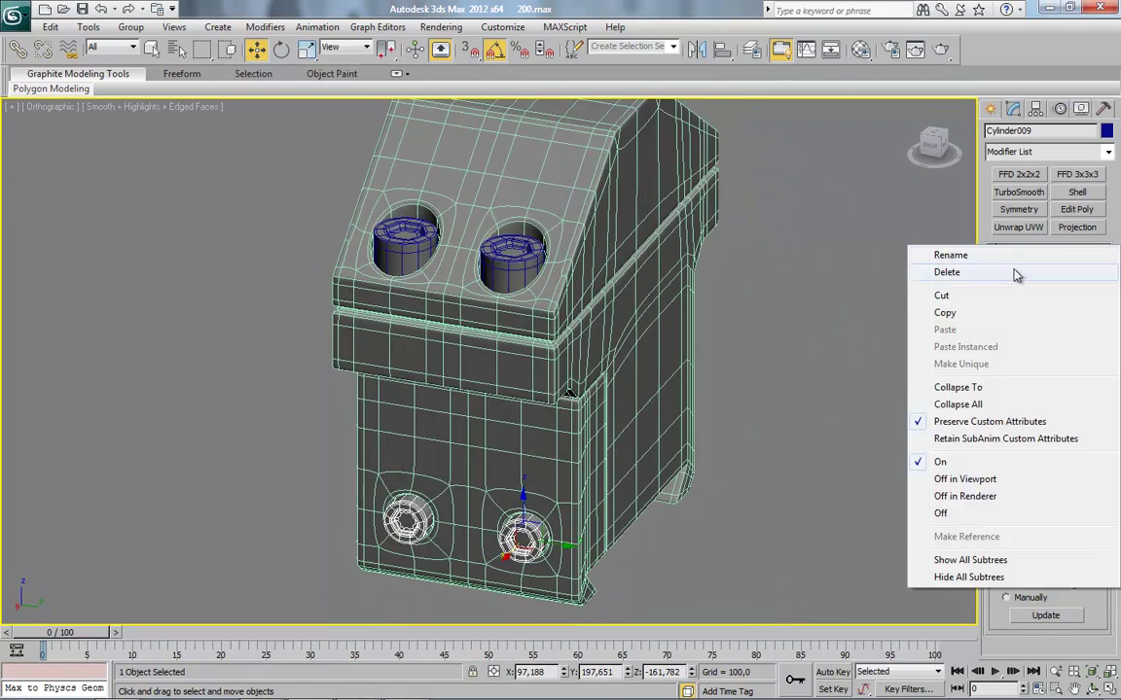
pyautogui.click(1012, 272)
# Delete one of the two lower screws as an element and leave element editing
pyautogui.moveTo(525, 487); pyautogui.dragTo(560, 350, button='middle')
pyautogui.scroll(4, 560, 350)
pyautogui.click(1083, 421)
pyautogui.moveTo(152, 243); pyautogui.dragTo(479, 495)
pyautogui.press('Delete')
pyautogui.moveTo(792, 240); pyautogui.dragTo(811, 431, button='middle')
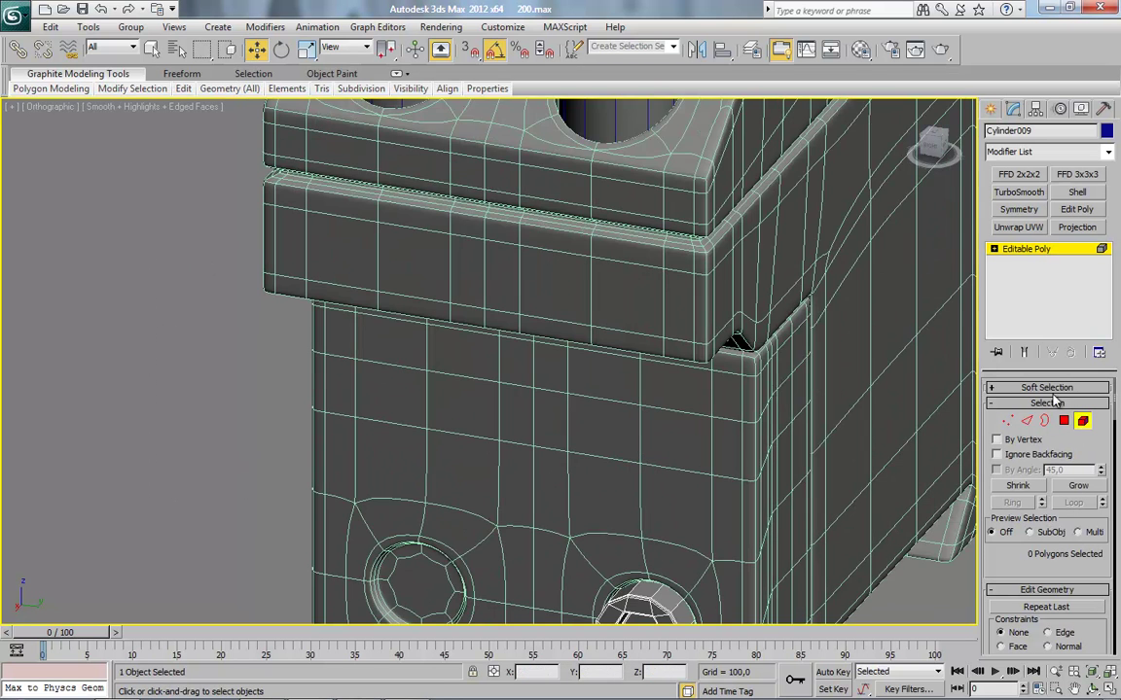
pyautogui.click(1085, 425)
# Isolate the remaining lower screw, grow a selection from the hexagonal recess floor over the whole head face and delete it
pyautogui.moveTo(616, 496); pyautogui.dragTo(512, 330, button='middle')
pyautogui.hotkey('alt', 'q')
pyautogui.moveTo(535, 330); pyautogui.dragTo(68, 237)
pyautogui.click(1062, 422)
pyautogui.click(455, 342)
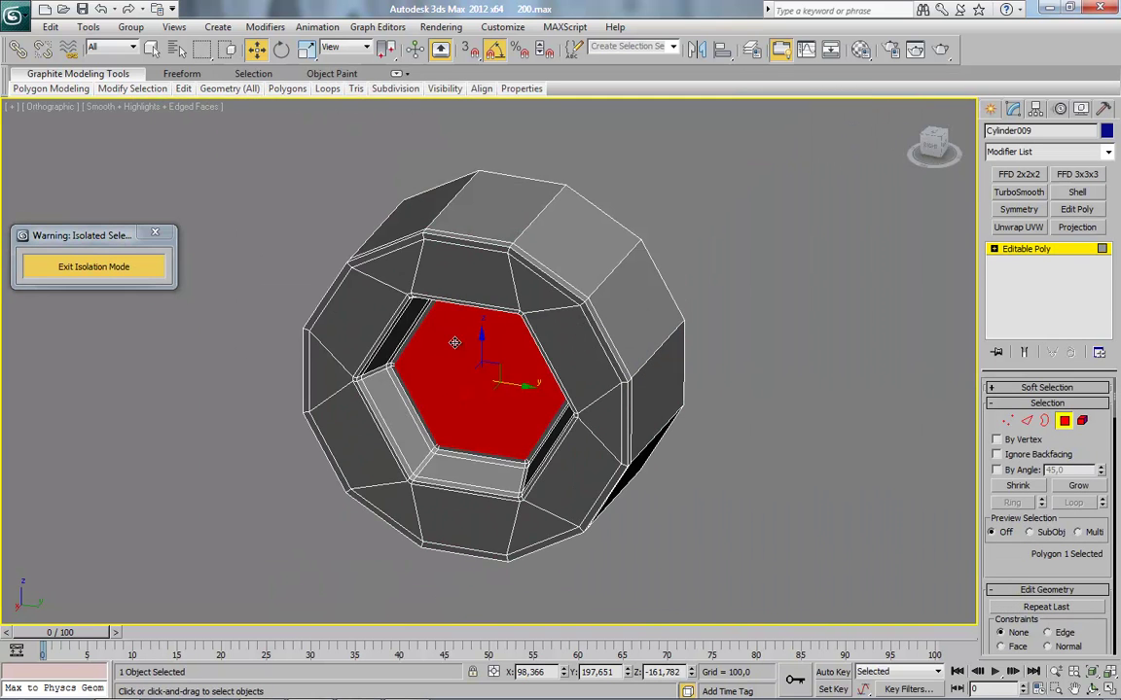
pyautogui.keyDown('alt'); pyautogui.moveTo(920, 503); pyautogui.dragTo(928, 479, button='middle'); pyautogui.keyUp('alt')
pyautogui.click(1080, 487)
pyautogui.click(1080, 488)
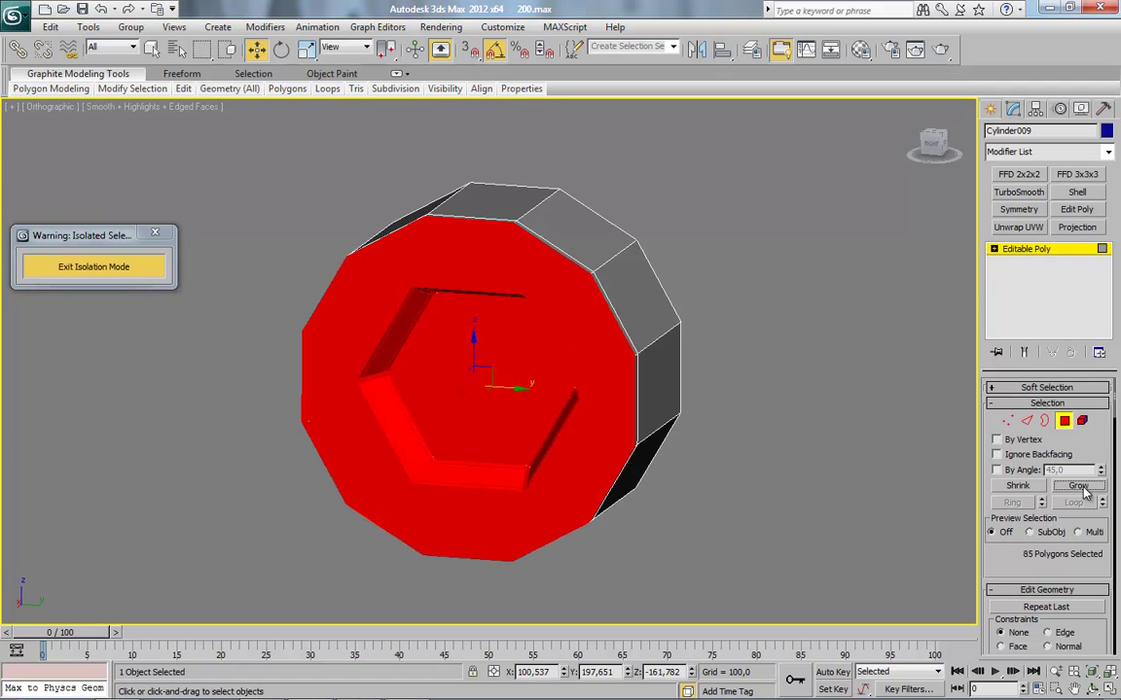
pyautogui.press('Delete')
# Select both open borders of the screw and cap them
pyautogui.click(1048, 422)
pyautogui.click(679, 413)
pyautogui.moveTo(570, 416); pyautogui.dragTo(675, 466)
pyautogui.click(1079, 629)
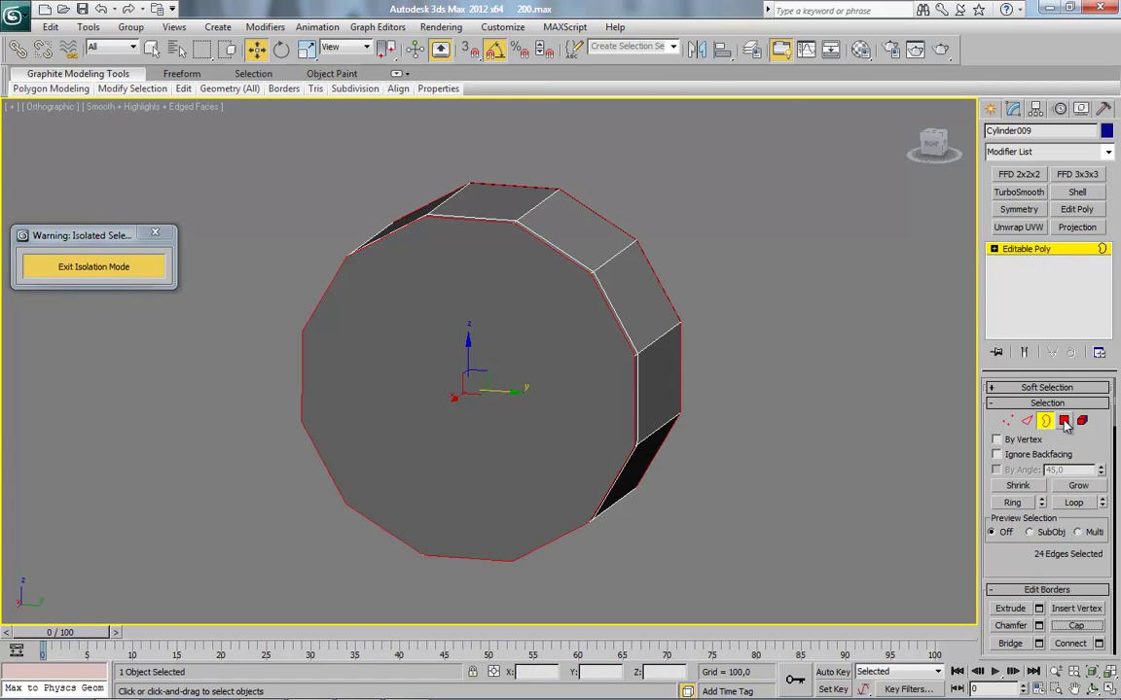
# Inset the screw's front cap polygon to create a smaller inner face
pyautogui.click(1066, 422)
pyautogui.click(525, 348)
pyautogui.rightClick(452, 294)
pyautogui.click(358, 377)
pyautogui.moveTo(598, 359); pyautogui.dragTo(666, 356)
pyautogui.click(595, 382)
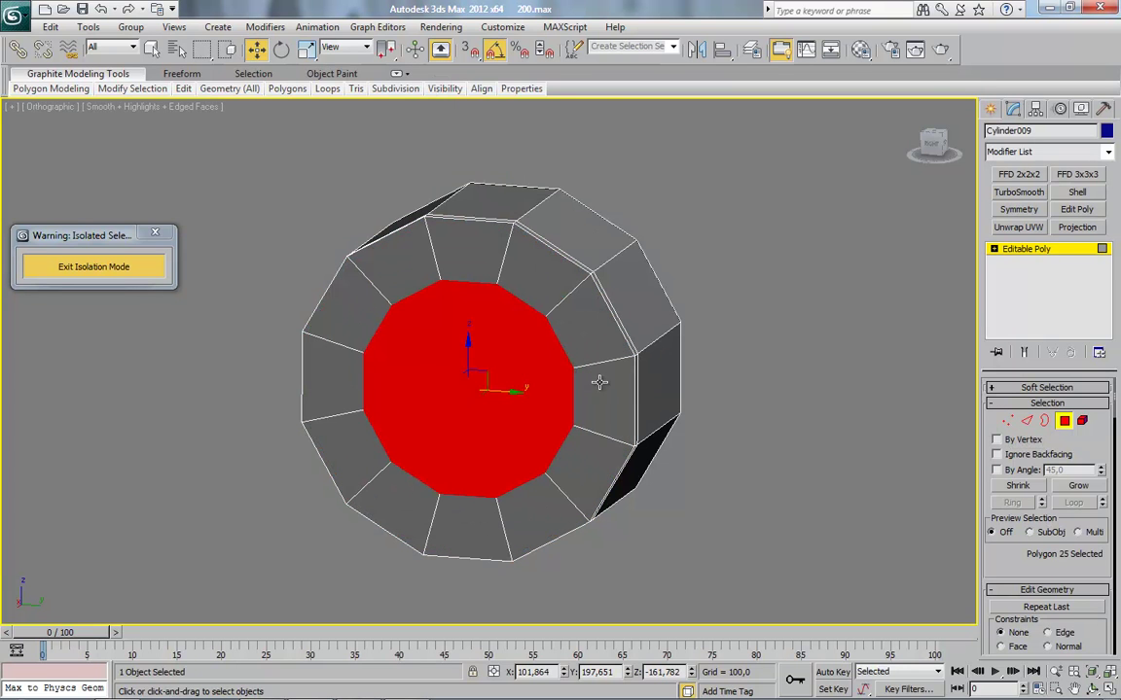
# Convert the inner face to its vertices and weld them into one centre vertex
pyautogui.keyDown('ctrl'); pyautogui.click(1010, 422); pyautogui.keyUp('ctrl')
pyautogui.click(496, 391)
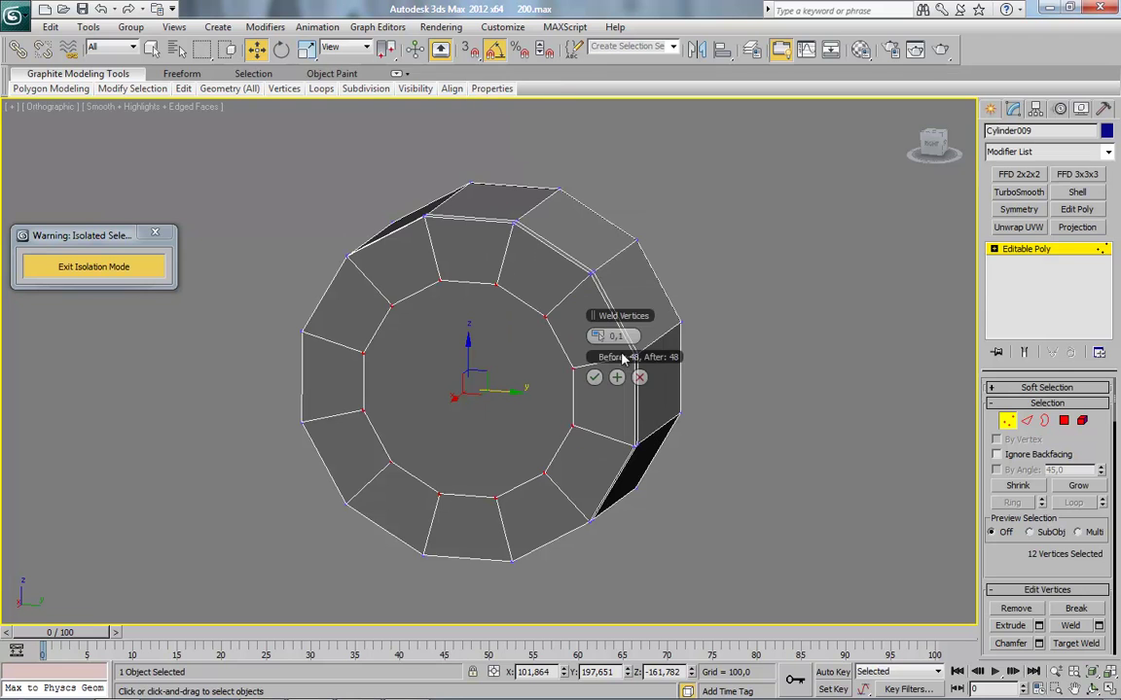
pyautogui.moveTo(602, 337); pyautogui.dragTo(627, 336)
pyautogui.click(594, 377)
# Select the supporting edge loop behind the screw's front rim, remove it and leave edge editing
pyautogui.click(1027, 421)
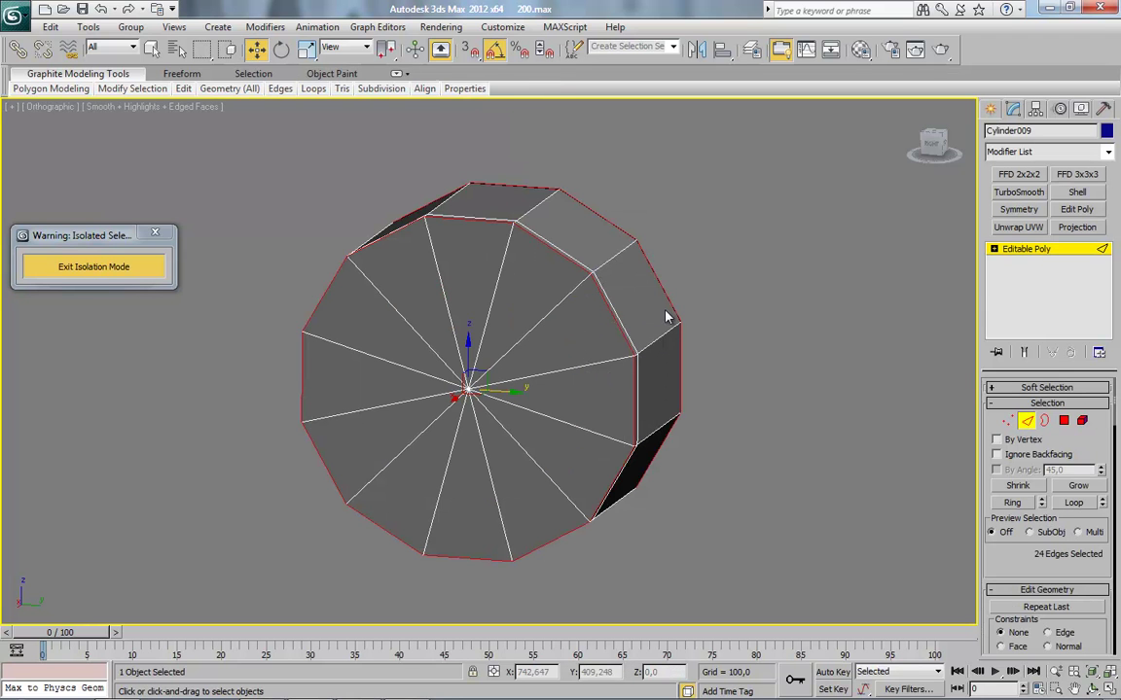
pyautogui.click(612, 306)
pyautogui.click(1074, 502)
pyautogui.hotkey('ctrl', 'BackSpace')
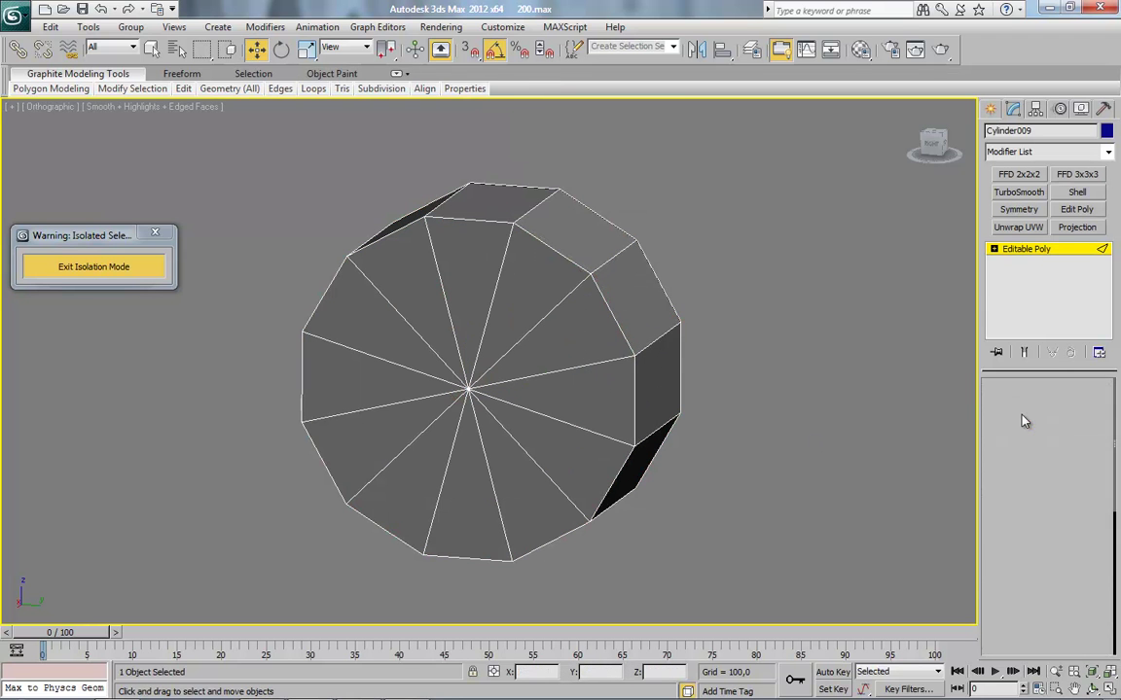
pyautogui.click(1026, 420)
# Select all of the lower screw's polygons and Auto Smooth them with a threshold of 45
pyautogui.click(1063, 421)
pyautogui.hotkey('ctrl', 'a')
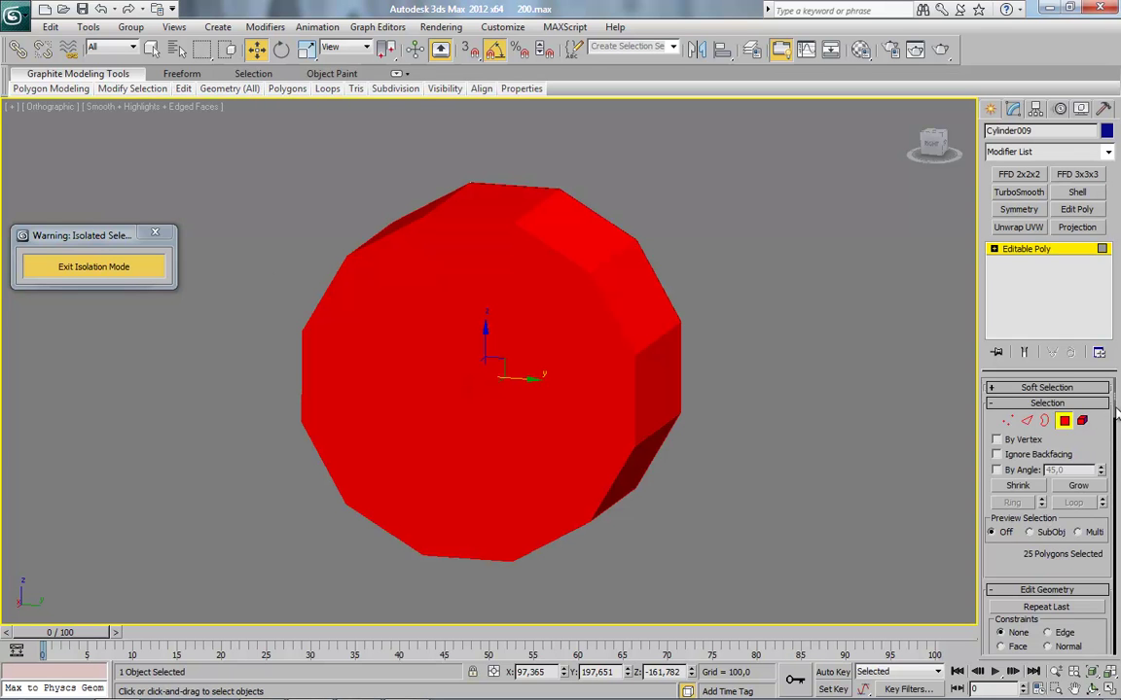
pyautogui.moveTo(1114, 417); pyautogui.dragTo(1110, 622)
pyautogui.click(757, 388)
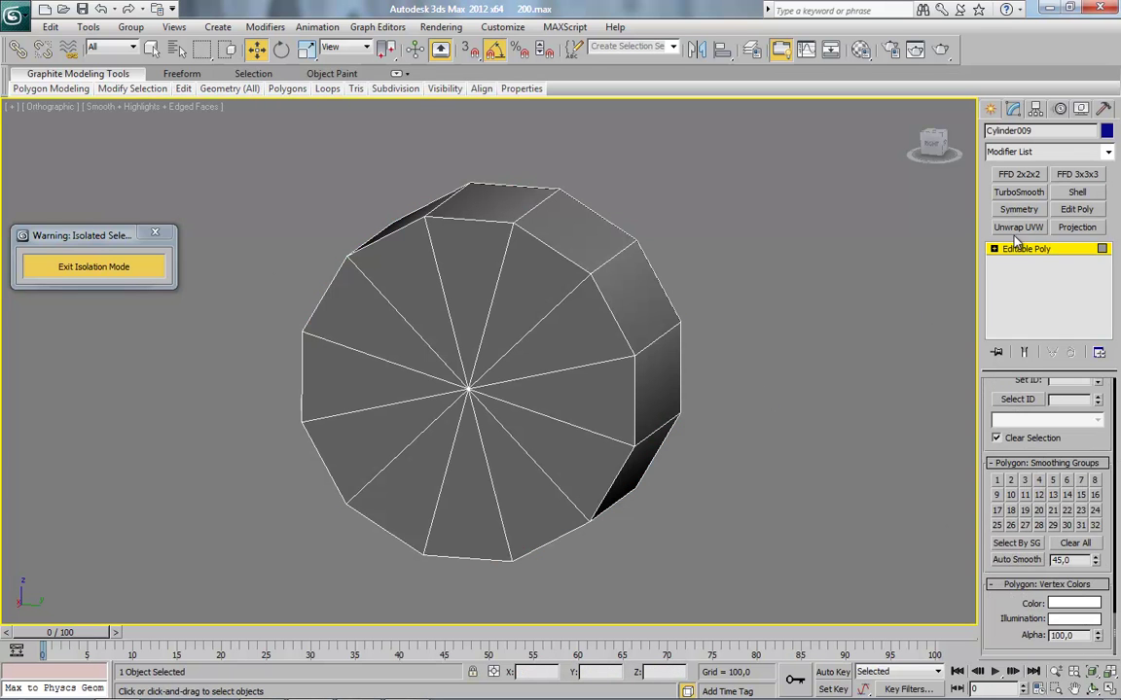
# Leave polygon editing, exit isolation and hide the finished lower screw
pyautogui.click(1027, 249)
pyautogui.click(154, 233)
pyautogui.scroll(-5, 462, 376)
pyautogui.moveTo(467, 378); pyautogui.dragTo(477, 427, button='middle')
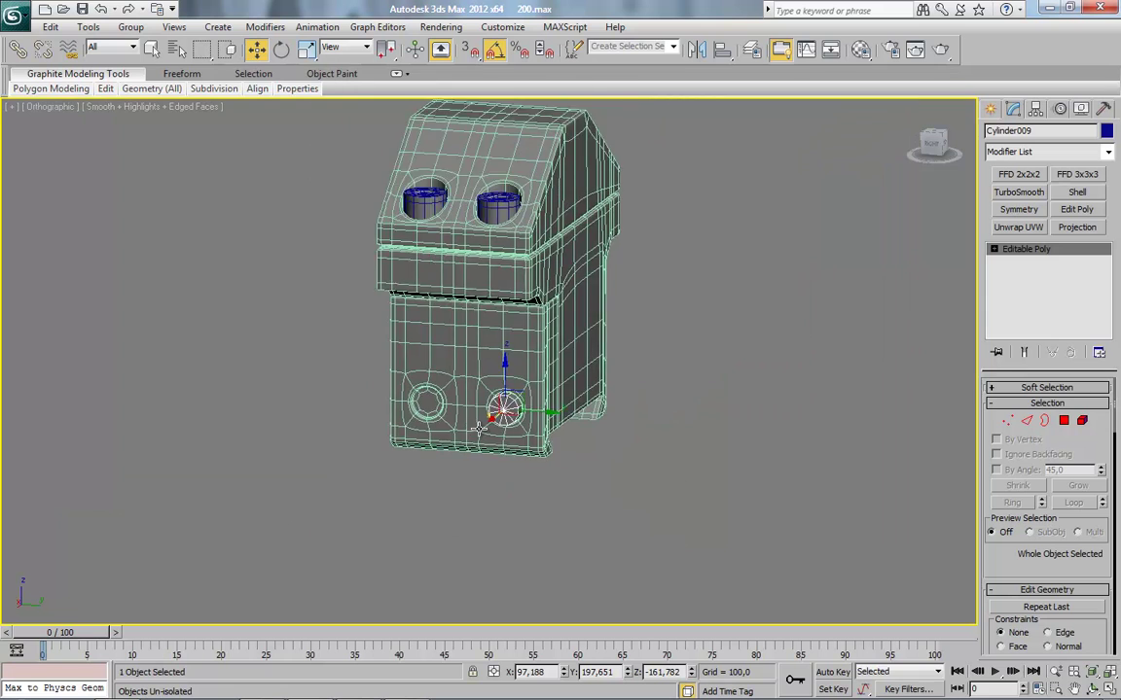
pyautogui.scroll(2, 481, 429)
pyautogui.rightClick(513, 413)
pyautogui.click(531, 368)
# Select the mount's upper screws and delete their TurboSmooth modifier
pyautogui.moveTo(494, 204); pyautogui.dragTo(478, 441, button='middle')
pyautogui.moveTo(540, 287); pyautogui.dragTo(473, 428, button='middle')
pyautogui.click(467, 418)
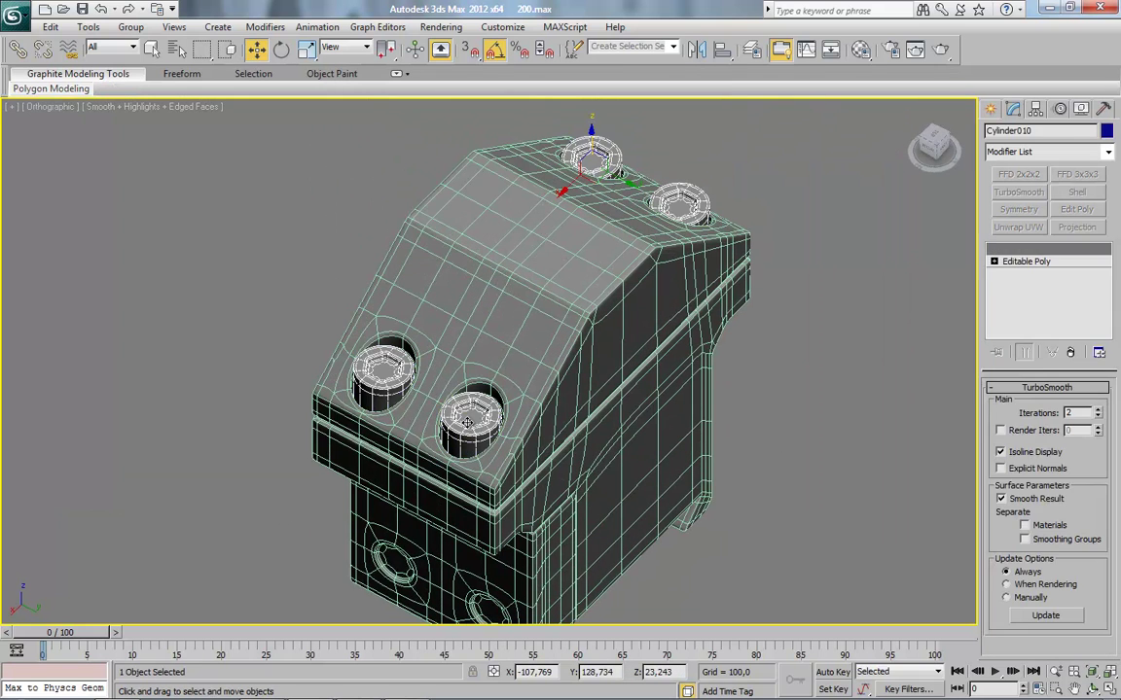
pyautogui.rightClick(1021, 250)
pyautogui.click(1002, 276)
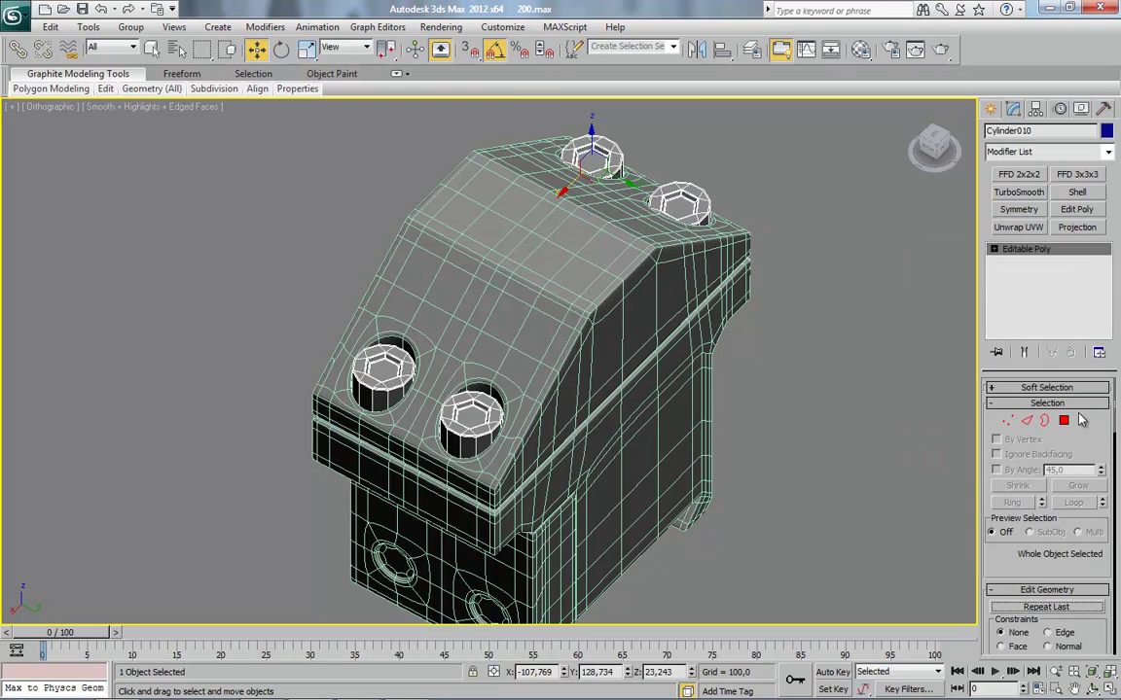
# Delete three of the four upper screws as elements, keeping the front one, and leave element editing
pyautogui.click(1082, 420)
pyautogui.moveTo(553, 123); pyautogui.dragTo(635, 182)
pyautogui.keyDown('ctrl'); pyautogui.moveTo(296, 237); pyautogui.dragTo(551, 497); pyautogui.keyUp('ctrl')
pyautogui.moveTo(766, 113); pyautogui.dragTo(490, 290)
pyautogui.keyDown('ctrl'); pyautogui.moveTo(425, 321); pyautogui.dragTo(281, 457); pyautogui.keyUp('ctrl')
pyautogui.press('Delete')
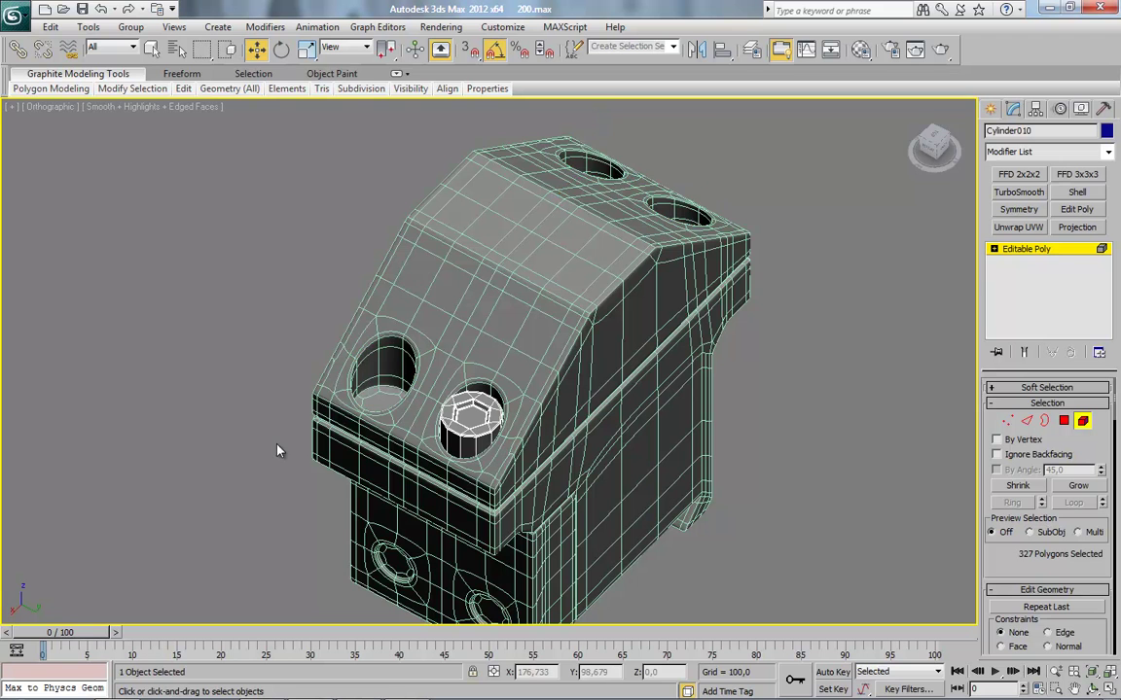
pyautogui.click(1083, 422)
# Isolate the remaining upper screw, grow a selection from its hexagonal recess floor over the top face and delete it
pyautogui.moveTo(427, 506); pyautogui.dragTo(487, 408, button='middle')
pyautogui.scroll(5, 486, 408)
pyautogui.moveTo(585, 350); pyautogui.dragTo(503, 428, button='middle')
pyautogui.hotkey('alt', 'q')
pyautogui.moveTo(554, 334); pyautogui.dragTo(131, 278)
pyautogui.click(1063, 421)
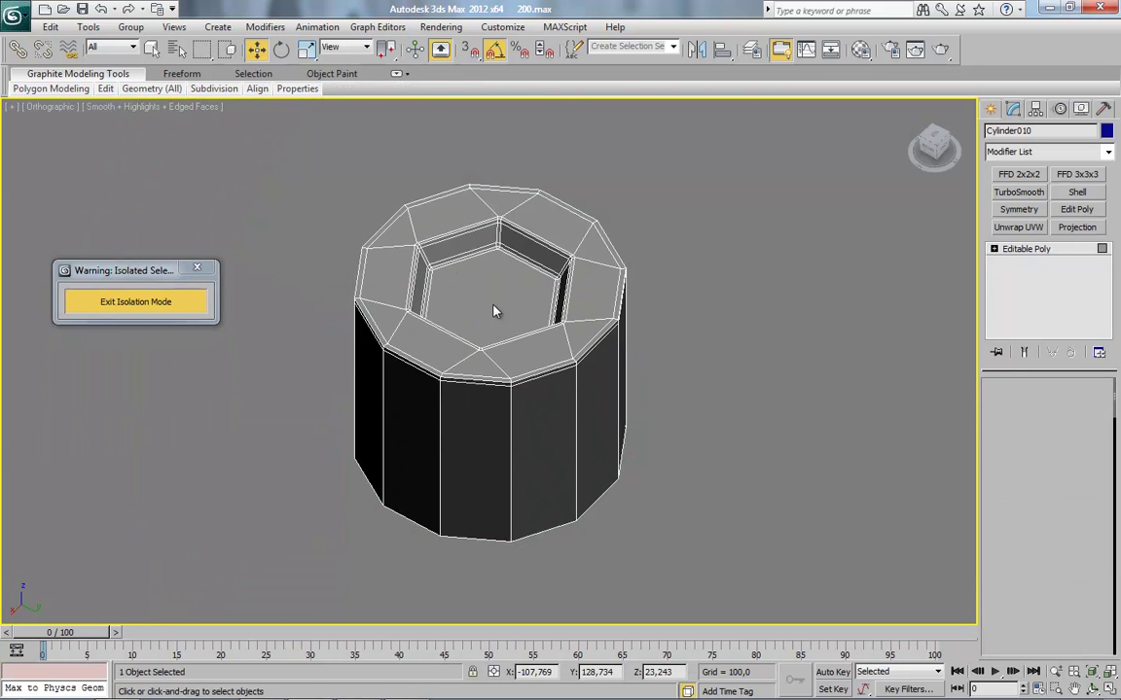
pyautogui.click(500, 310)
pyautogui.click(1079, 487)
pyautogui.click(1078, 487)
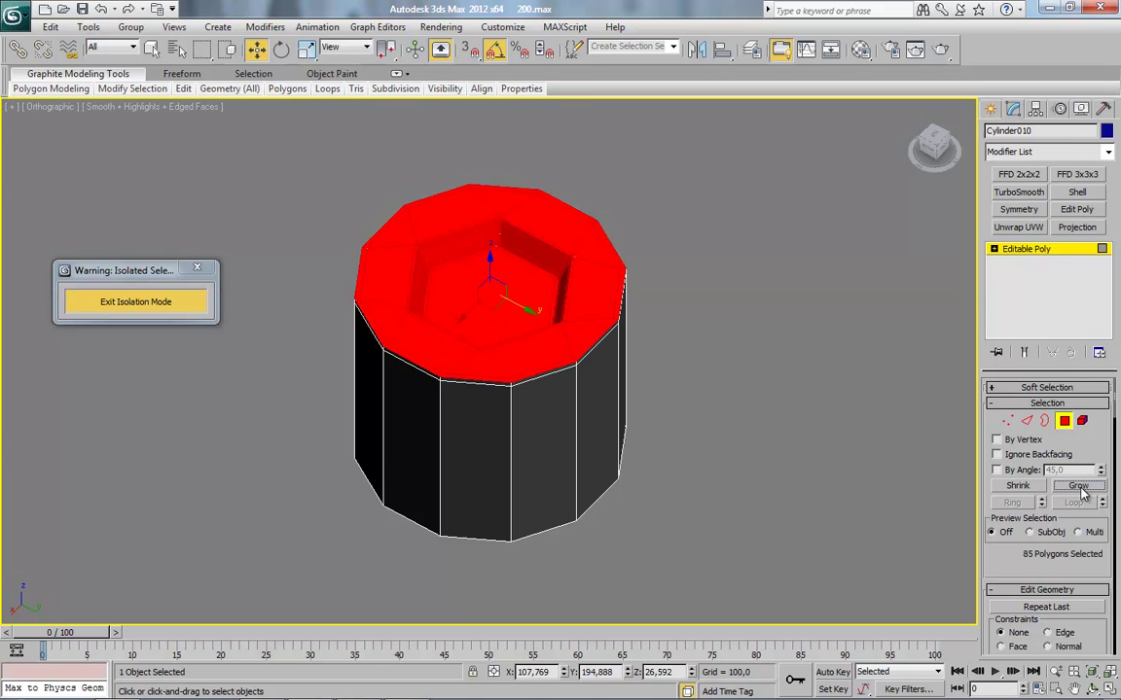
pyautogui.press('Delete')
# Close the upper screw's open top and weld the inner ring of vertices into one centre vertex with threshold 142,456
pyautogui.click(1045, 421)
pyautogui.moveTo(562, 325); pyautogui.dragTo(611, 336)
pyautogui.keyDown('ctrl'); pyautogui.click(1008, 421); pyautogui.keyUp('ctrl')
pyautogui.rightClick(754, 307)
pyautogui.click(692, 400)
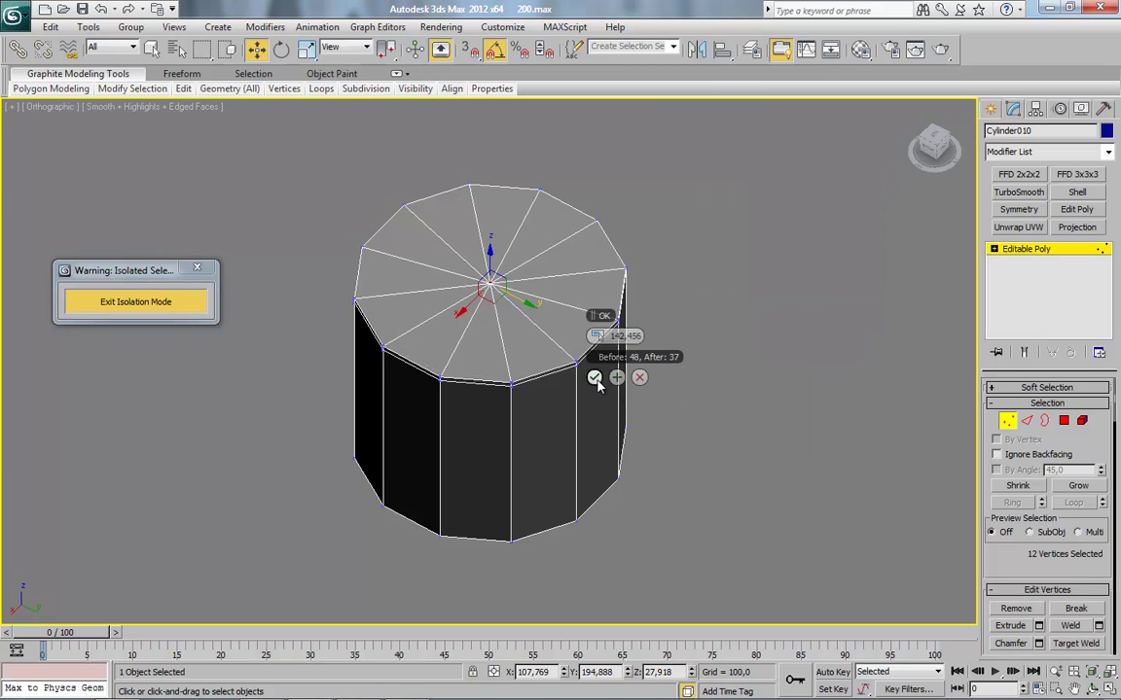
pyautogui.click(594, 377)
# Remove the supporting edge loop just below the upper screw's top rim
pyautogui.press('2')
pyautogui.click(531, 382)
pyautogui.click(792, 458)
# Select all polygons of the upper screw and auto-smooth them with a threshold of 45
pyautogui.click(1063, 421)
pyautogui.hotkey('ctrl', 'a')
pyautogui.moveTo(1006, 545); pyautogui.dragTo(939, 425)
pyautogui.moveTo(1068, 644); pyautogui.dragTo(1115, 655)
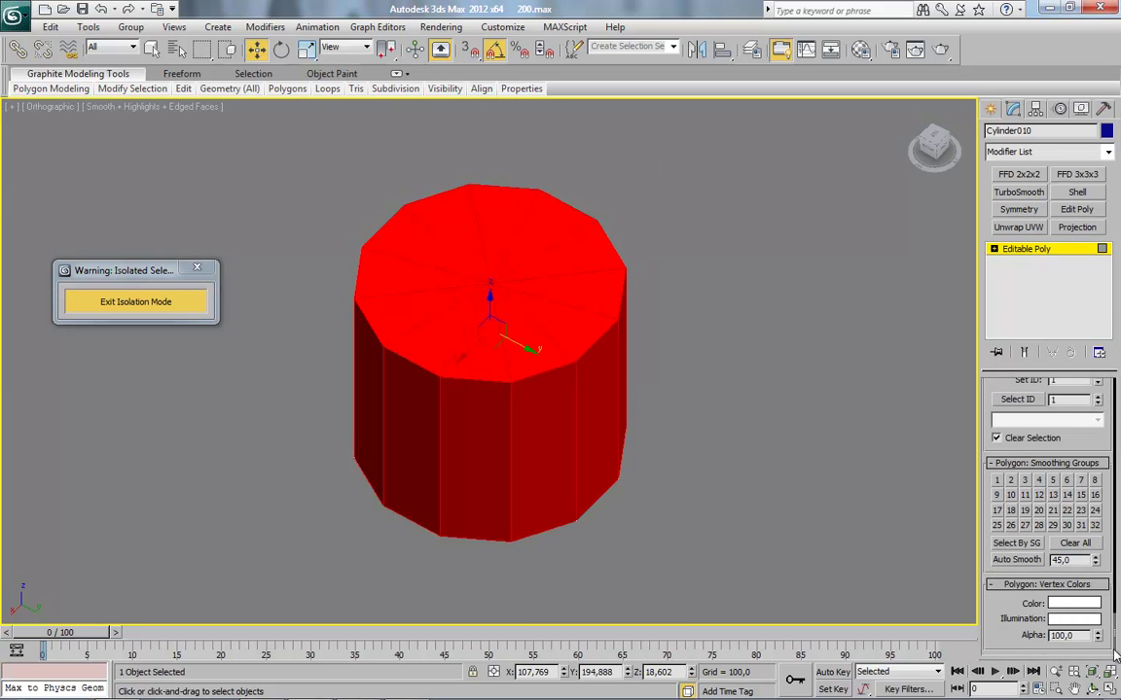
pyautogui.click(1028, 249)
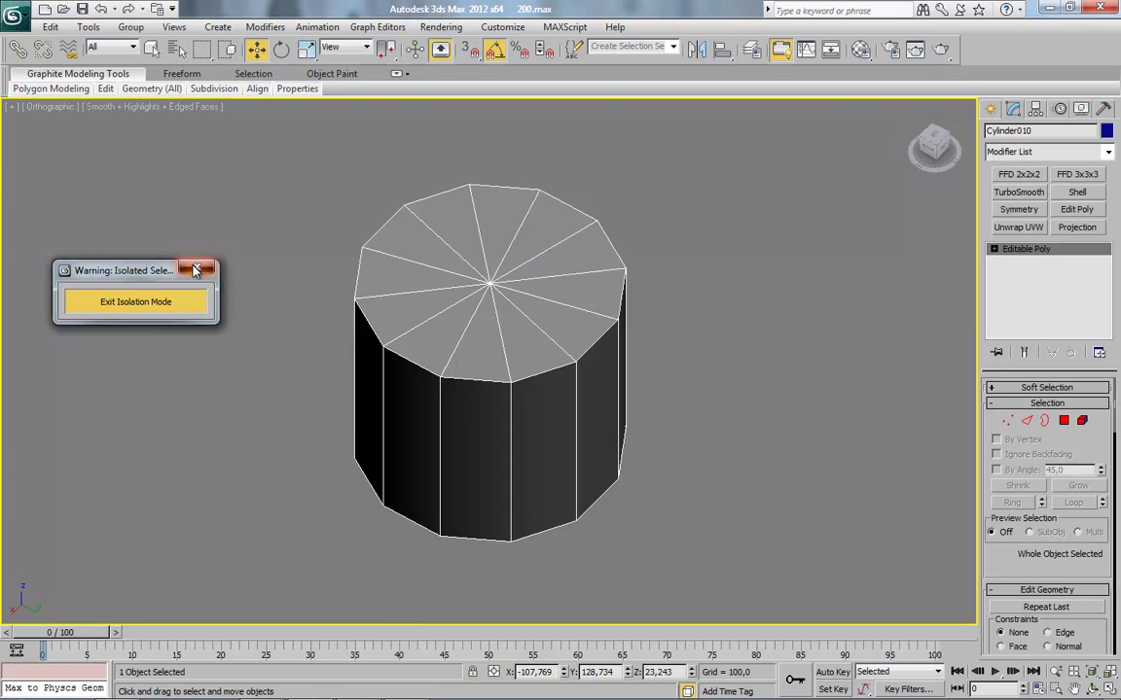
# Exit isolation mode and hide the finished upper screw
pyautogui.click(196, 267)
pyautogui.scroll(-6, 457, 430)
pyautogui.rightClick(521, 374)
pyautogui.click(549, 324)
pyautogui.keyDown('alt'); pyautogui.moveTo(671, 434); pyautogui.dragTo(854, 210, button='middle'); pyautogui.keyUp('alt')
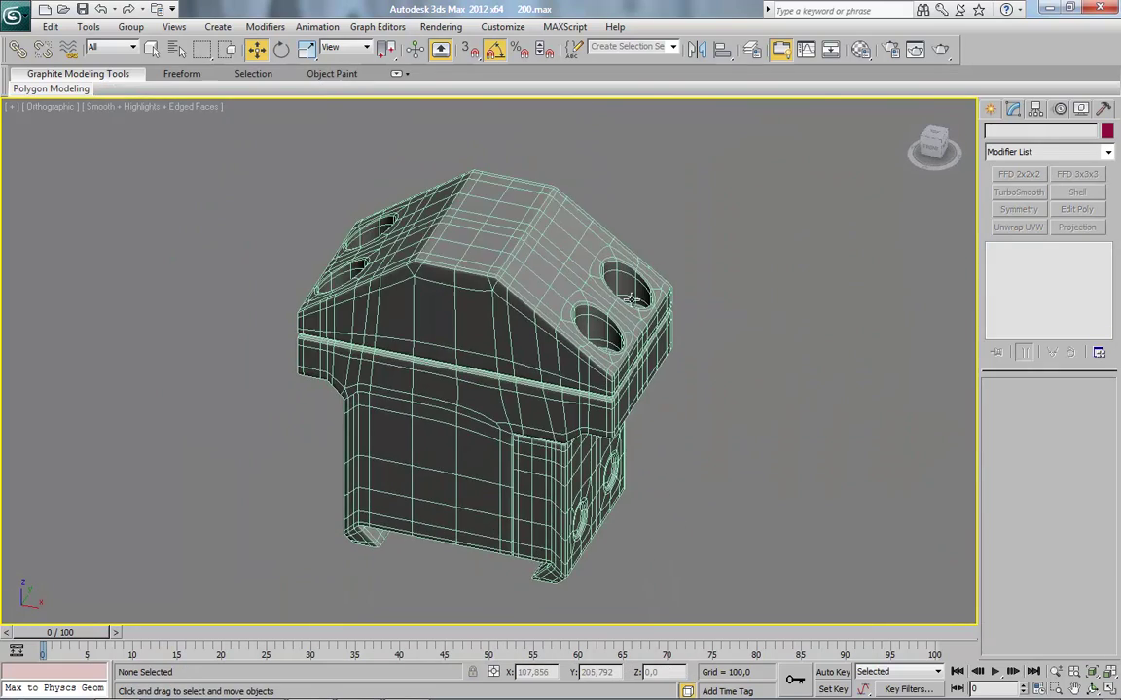
# Delete the TurboSmooth modifier from both the lower and the upper mount body
pyautogui.click(540, 500)
pyautogui.keyDown('alt'); pyautogui.moveTo(646, 512); pyautogui.dragTo(708, 430, button='middle'); pyautogui.keyUp('alt')
pyautogui.click(1036, 250)
pyautogui.rightClick(1030, 249)
pyautogui.click(1003, 275)
pyautogui.click(478, 331)
pyautogui.rightClick(1031, 248)
pyautogui.click(1006, 274)
# Attach the other half of the mount so that both bodies form one editable poly
pyautogui.moveTo(558, 483); pyautogui.dragTo(593, 445, button='middle')
pyautogui.moveTo(1009, 583); pyautogui.dragTo(1007, 489)
pyautogui.click(1017, 612)
pyautogui.click(665, 464)
pyautogui.keyDown('alt'); pyautogui.moveTo(586, 448); pyautogui.dragTo(628, 438, button='middle'); pyautogui.keyUp('alt')
pyautogui.moveTo(748, 443); pyautogui.dragTo(682, 392, button='middle')
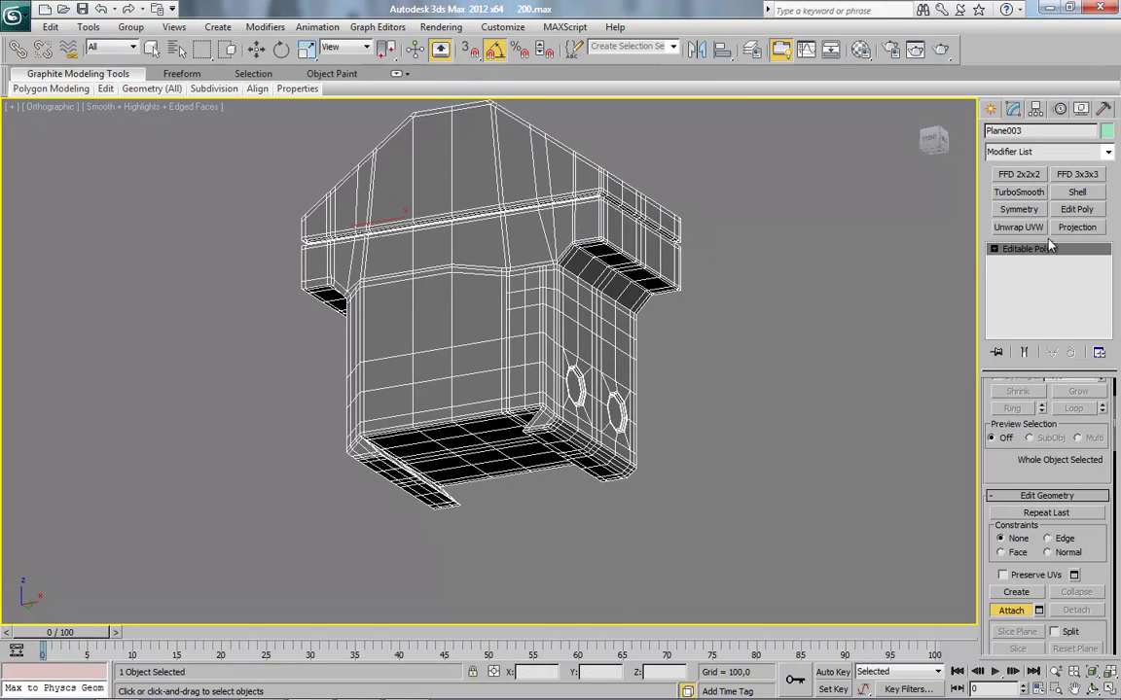
pyautogui.click(1033, 251)
pyautogui.click(1025, 251)
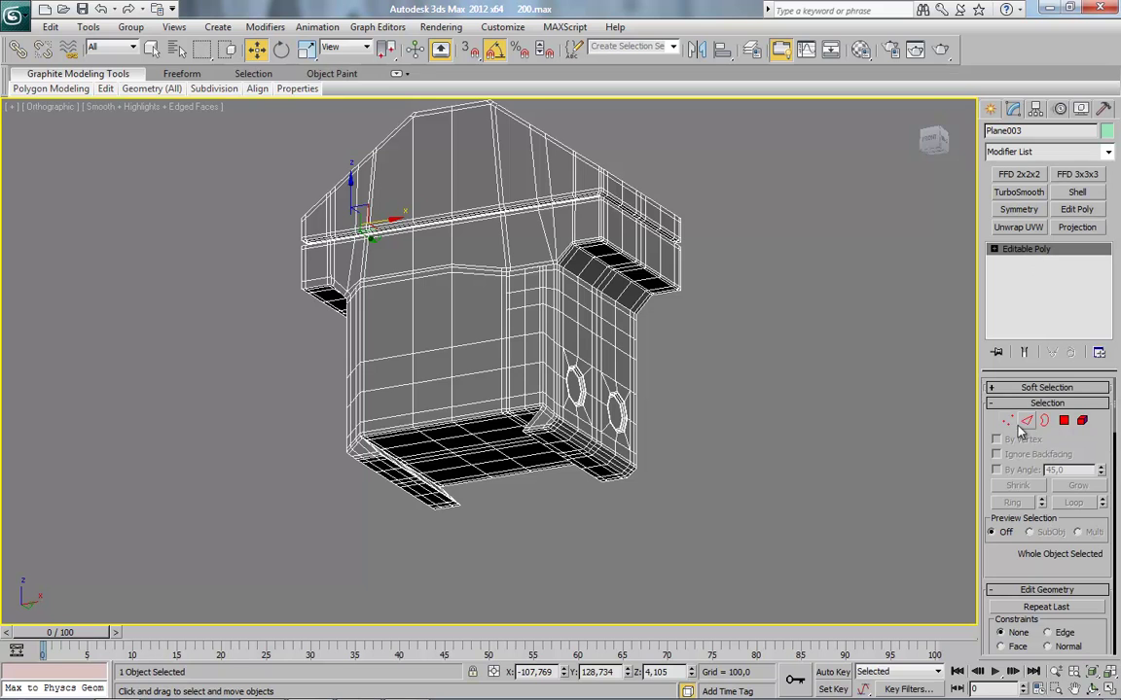
# Delete the separate object with the two lower screws from the mount's side holes
pyautogui.click(1061, 422)
pyautogui.keyDown('alt'); pyautogui.moveTo(255, 291); pyautogui.dragTo(408, 315, button='middle'); pyautogui.keyUp('alt')
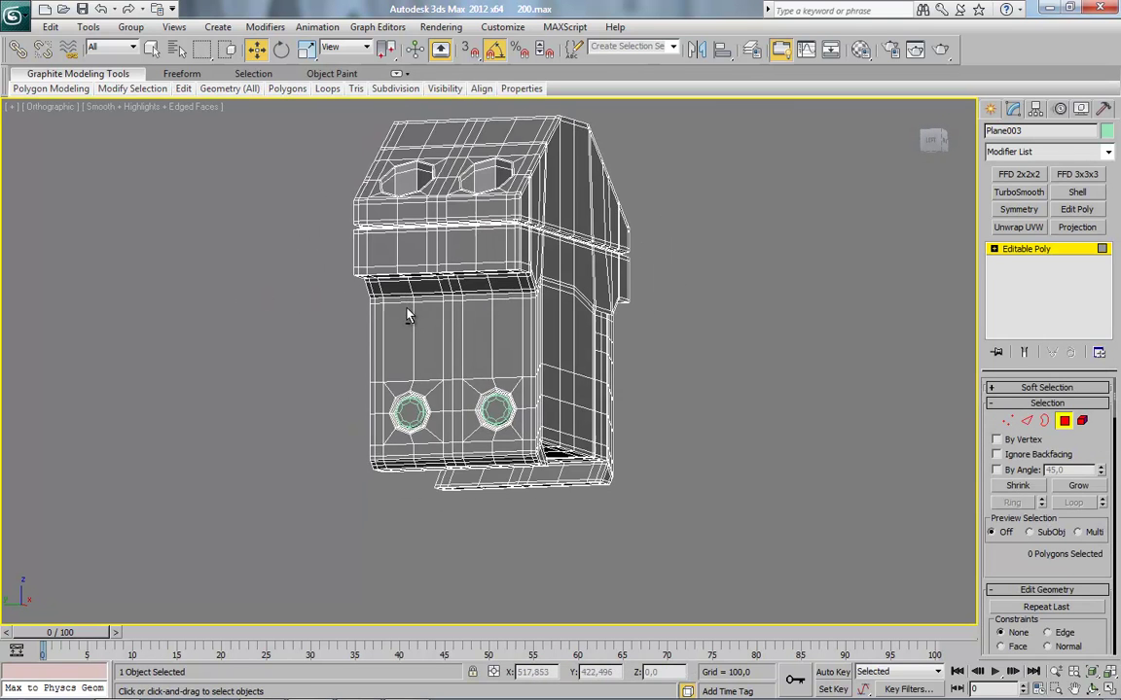
pyautogui.click(1061, 423)
pyautogui.keyDown('alt'); pyautogui.moveTo(482, 500); pyautogui.dragTo(421, 304, button='middle'); pyautogui.keyUp('alt')
pyautogui.scroll(5, 421, 304)
pyautogui.click(467, 334)
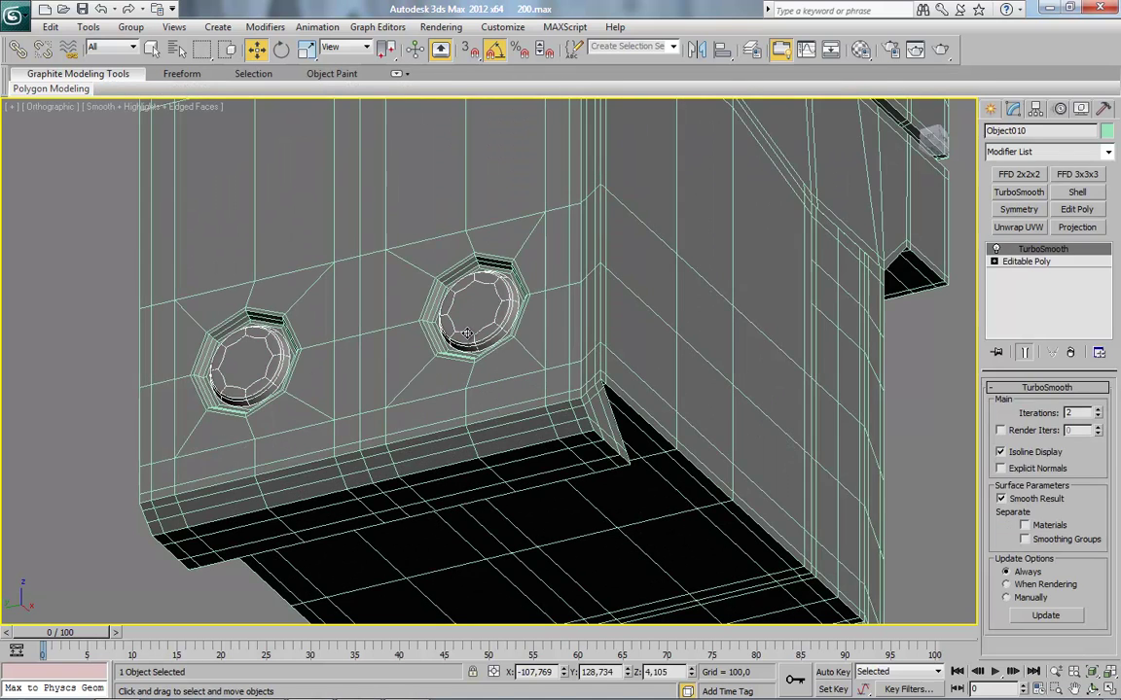
pyautogui.press('Delete')
# In the front view, select all polygons on the positive X side of the mount's centre line and delete them
pyautogui.scroll(-10, 489, 420)
pyautogui.keyDown('alt'); pyautogui.moveTo(486, 420); pyautogui.dragTo(542, 383, button='middle'); pyautogui.keyUp('alt')
pyautogui.click(938, 152)
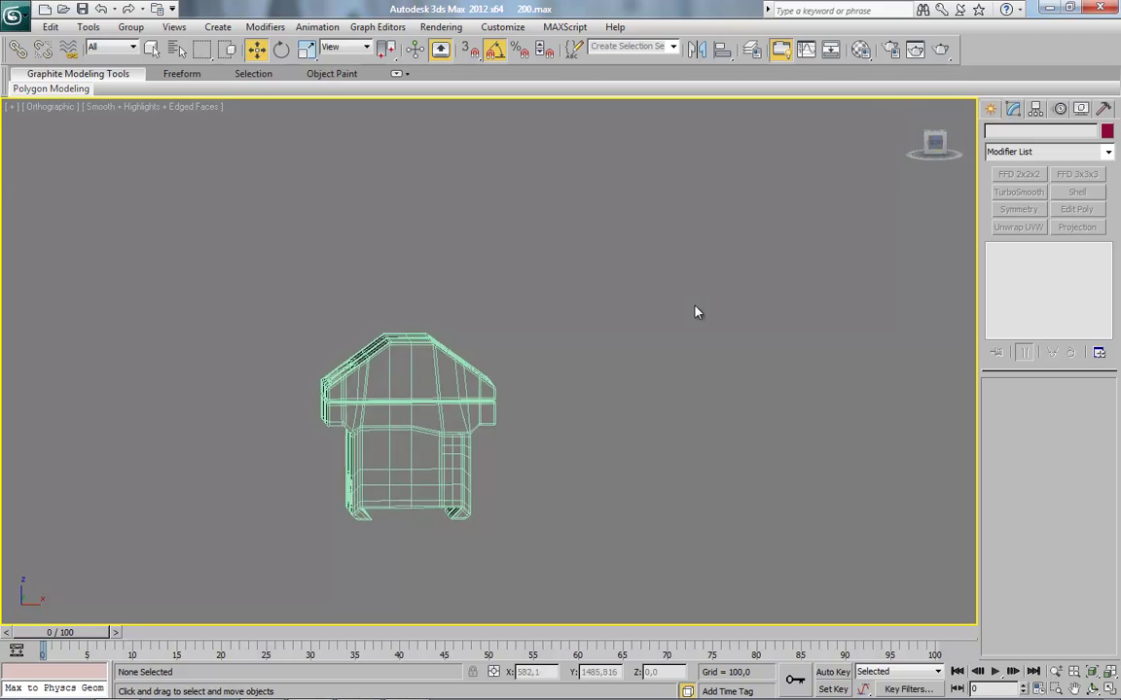
pyautogui.moveTo(488, 472); pyautogui.dragTo(570, 413, button='middle')
pyautogui.scroll(2, 570, 413)
pyautogui.click(553, 367)
pyautogui.click(1065, 421)
pyautogui.moveTo(504, 167); pyautogui.dragTo(774, 569)
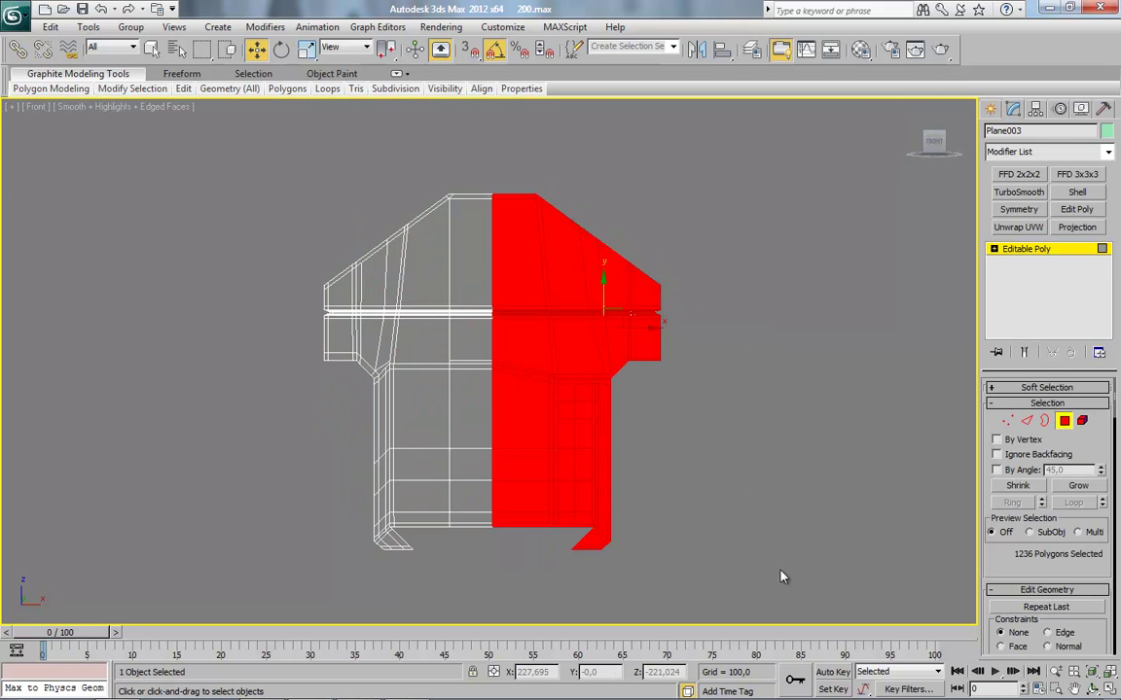
pyautogui.press('Delete')
# In the left view, select one lengthwise half of the remaining mount's polygons and delete it
pyautogui.keyDown('alt'); pyautogui.moveTo(482, 416); pyautogui.dragTo(530, 438, button='middle'); pyautogui.keyUp('alt')
pyautogui.click(935, 147)
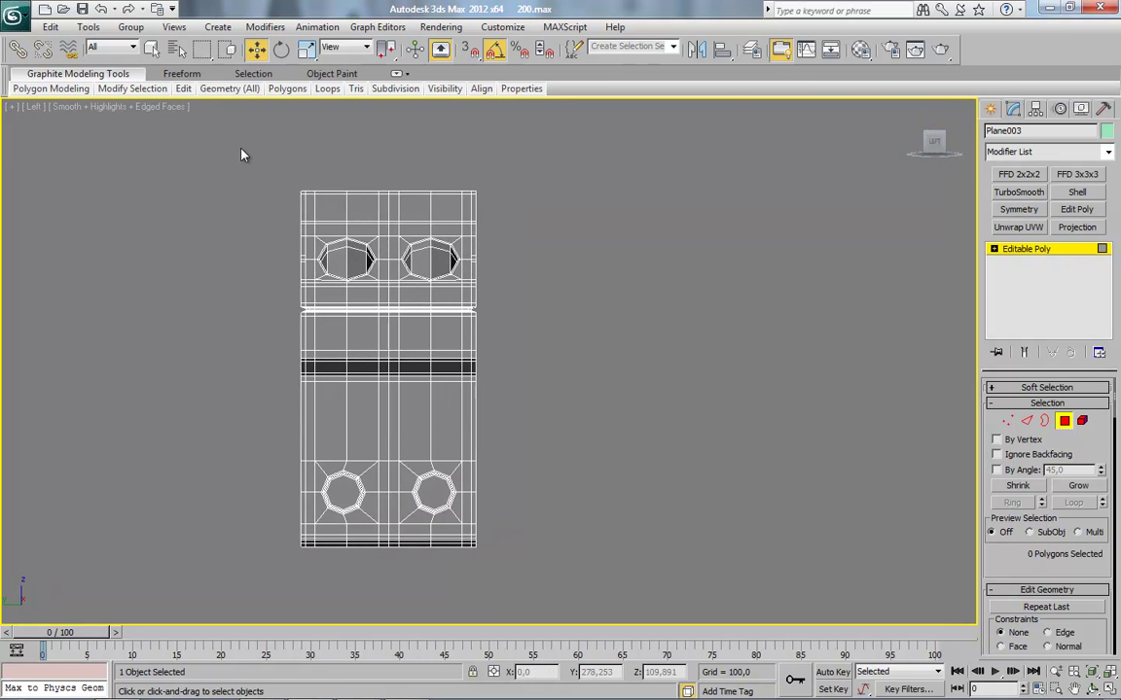
pyautogui.moveTo(247, 182); pyautogui.dragTo(385, 569)
pyautogui.press('Delete')
# Remove a supporting edge loop at the lower end of the mount's leg
pyautogui.moveTo(457, 405); pyautogui.dragTo(422, 426, button='middle')
pyautogui.scroll(4, 490, 361)
pyautogui.moveTo(465, 486); pyautogui.dragTo(455, 372, button='middle')
pyautogui.moveTo(465, 375); pyautogui.dragTo(524, 407, button='middle')
pyautogui.scroll(5, 523, 406)
pyautogui.click(1029, 423)
pyautogui.keyDown('alt'); pyautogui.moveTo(632, 350); pyautogui.dragTo(617, 374, button='middle'); pyautogui.keyUp('alt')
pyautogui.click(573, 419)
pyautogui.moveTo(581, 461); pyautogui.dragTo(551, 401, button='middle')
pyautogui.doubleClick(581, 408)
pyautogui.hotkey('ctrl', 'BackSpace')
# Remove the further supporting loops on the clamp lip and beside the leg's vertical corner
pyautogui.click(555, 387)
pyautogui.scroll(-5, 532, 383)
pyautogui.moveTo(500, 264); pyautogui.dragTo(504, 406, button='middle')
pyautogui.doubleClick(505, 410)
pyautogui.hotkey('ctrl', 'BackSpace')
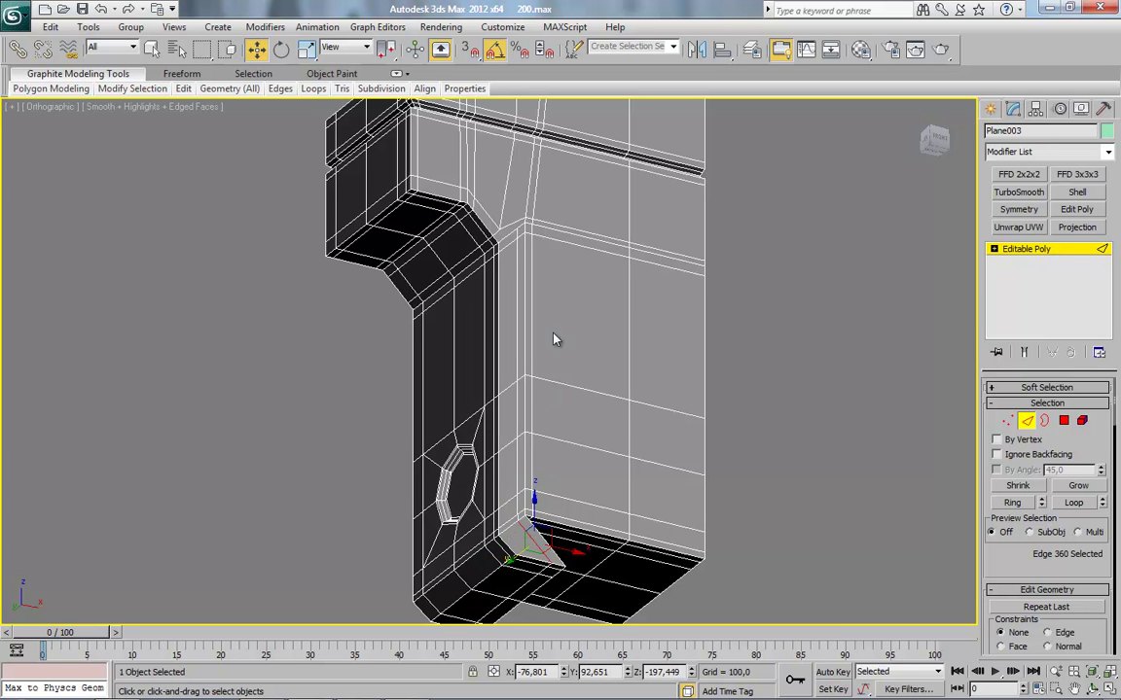
pyautogui.moveTo(555, 338); pyautogui.dragTo(555, 349, button='middle')
pyautogui.hotkey('alt', 'l')
pyautogui.hotkey('ctrl', 'BackSpace')
# Select the lower screw hole's floor, grow the selection over the whole hole and its surrounding faces, and delete it
pyautogui.scroll(4, 538, 375)
pyautogui.moveTo(513, 502); pyautogui.dragTo(613, 370, button='middle')
pyautogui.click(1064, 420)
pyautogui.click(547, 356)
pyautogui.click(1072, 488)
pyautogui.click(1071, 488)
pyautogui.click(1071, 489)
pyautogui.click(1070, 488)
pyautogui.click(1076, 485)
pyautogui.press('Delete')
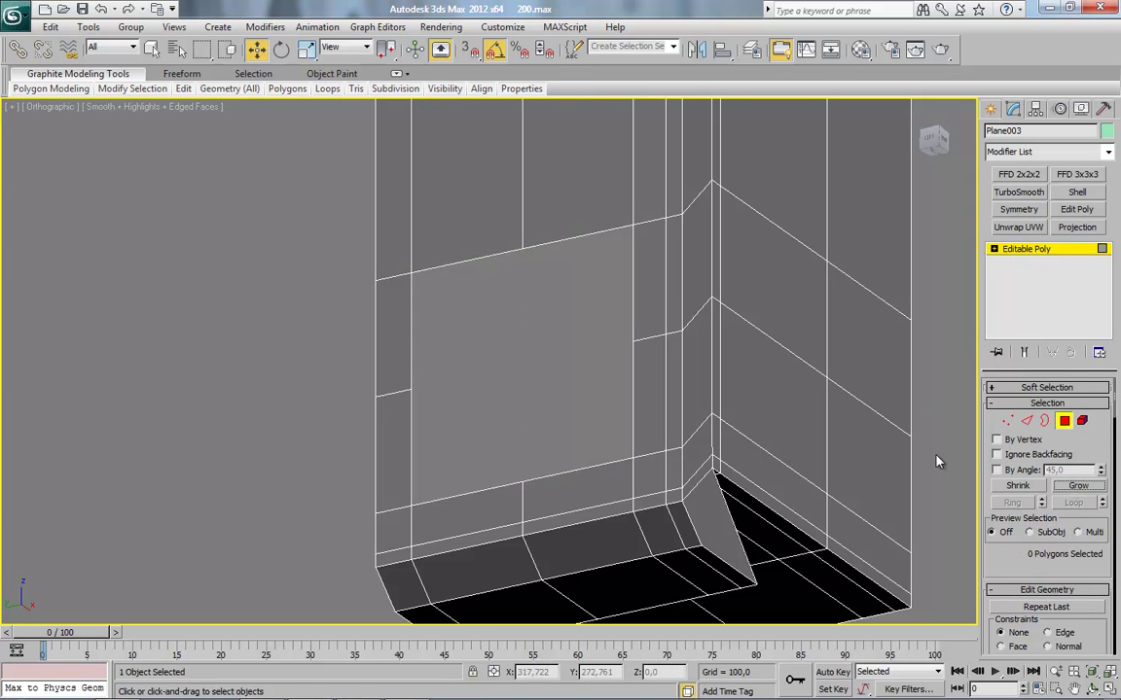
# Close the opening in the leg's side face by bridging its four vertical border edges with 2 segments
pyautogui.click(1031, 426)
pyautogui.moveTo(562, 280); pyautogui.dragTo(654, 313)
pyautogui.keyDown('ctrl'); pyautogui.moveTo(623, 363); pyautogui.dragTo(656, 384); pyautogui.keyUp('ctrl')
pyautogui.keyDown('ctrl'); pyautogui.moveTo(438, 322); pyautogui.dragTo(394, 350); pyautogui.keyUp('ctrl')
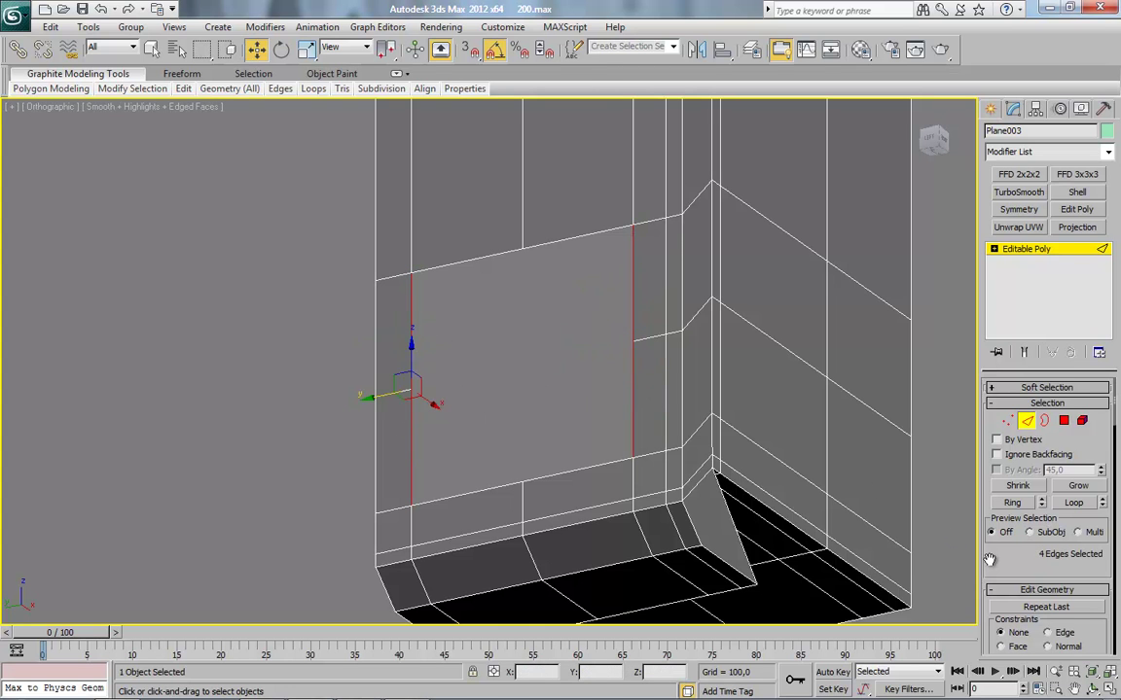
pyautogui.scroll(-10, 989, 559)
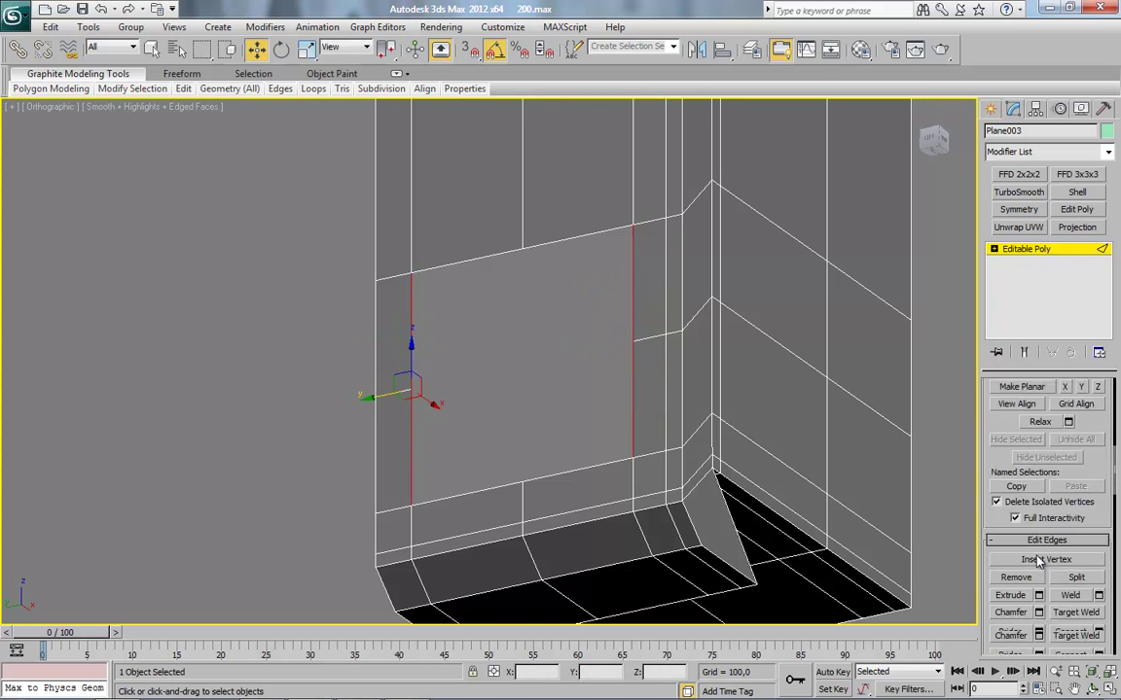
pyautogui.scroll(-3, 1039, 561)
pyautogui.click(1038, 562)
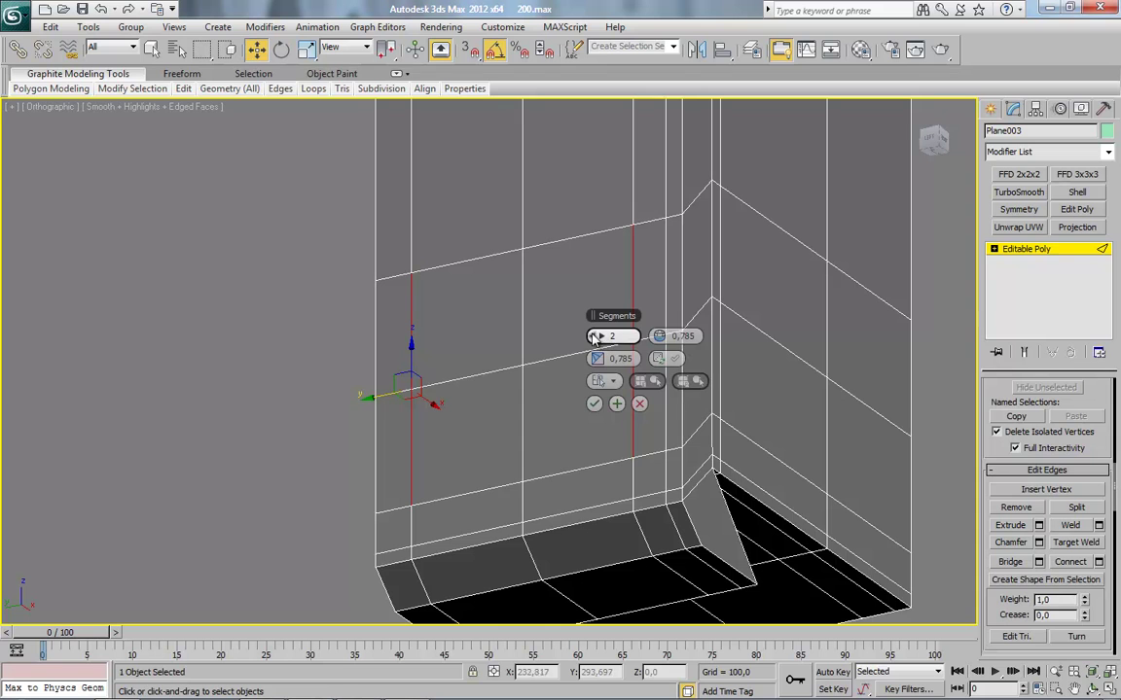
pyautogui.click(593, 406)
# Check the vertices around the bridged patch on the leg's side face
pyautogui.click(1033, 247)
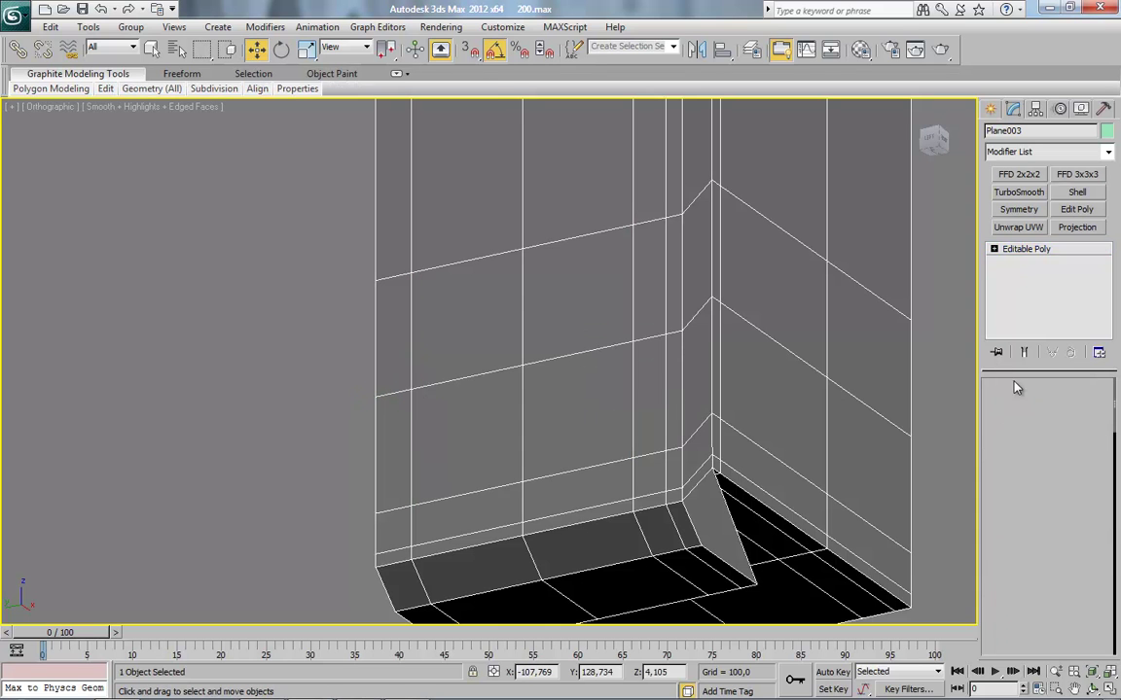
pyautogui.press('1')
pyautogui.moveTo(458, 206); pyautogui.dragTo(525, 376)
pyautogui.moveTo(488, 212); pyautogui.dragTo(528, 263)
pyautogui.click(654, 370)
pyautogui.moveTo(662, 372); pyautogui.dragTo(591, 383, button='middle')
pyautogui.scroll(-2, 573, 385)
pyautogui.scroll(2, 592, 382)
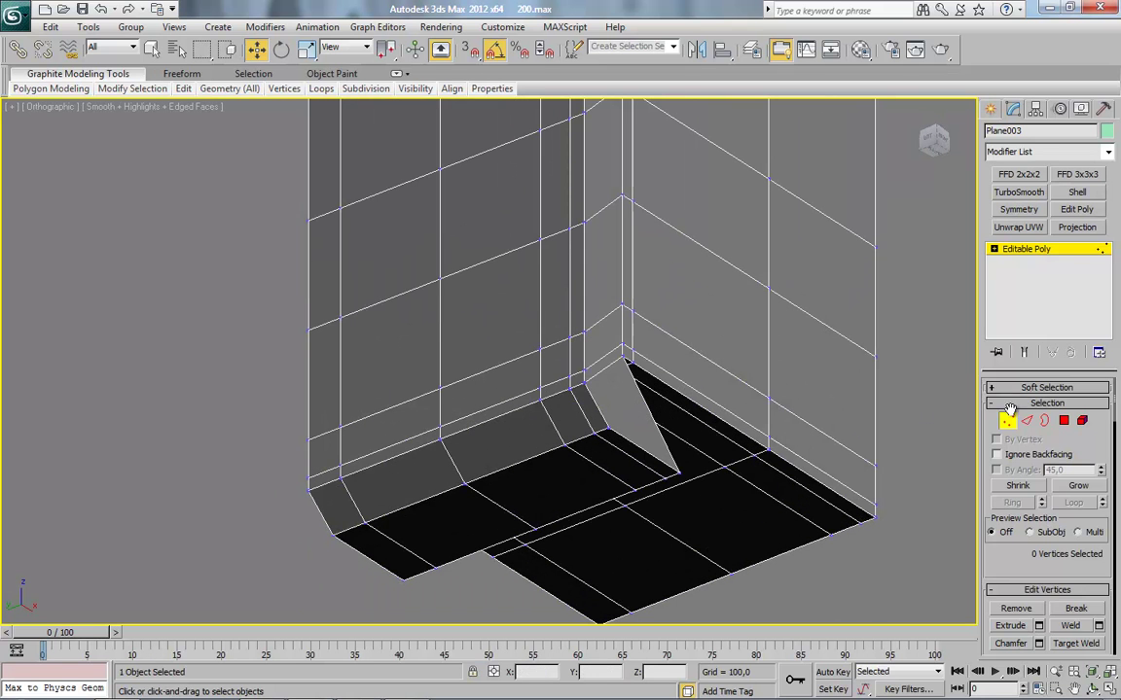
# Remove the horizontal edge loops across the leg and the supporting loop beside its vertical corner
pyautogui.press('2')
pyautogui.click(651, 361)
pyautogui.click(590, 354)
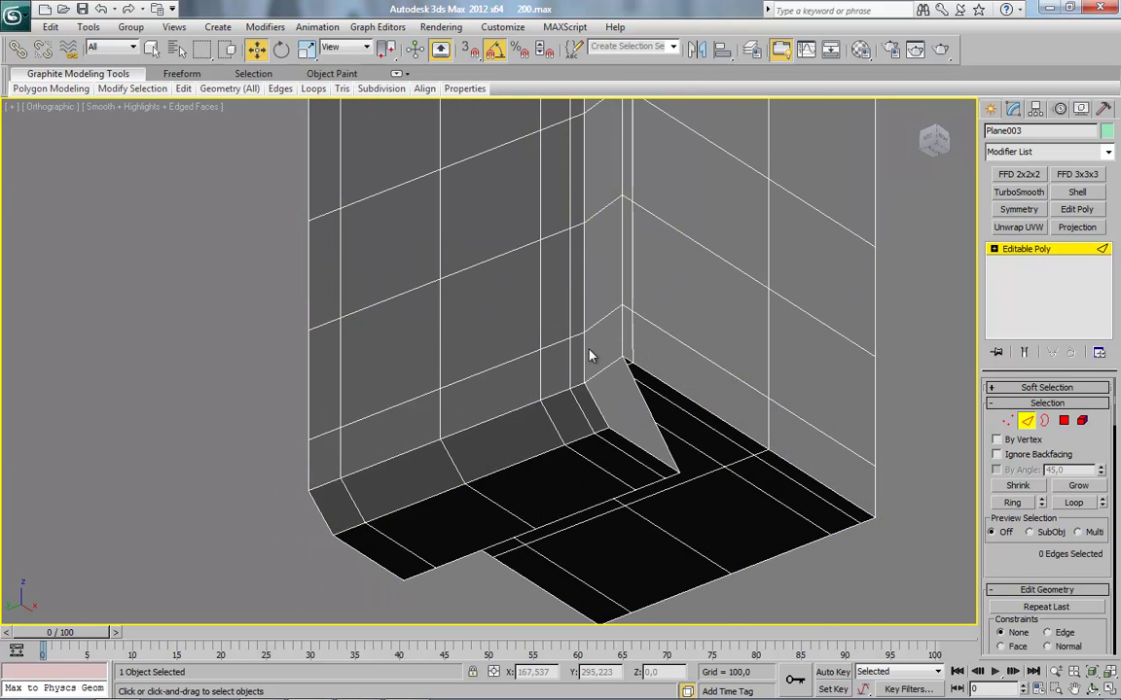
pyautogui.scroll(-3, 576, 340)
pyautogui.moveTo(554, 327); pyautogui.dragTo(554, 371, button='middle')
pyautogui.click(586, 151)
pyautogui.hotkey('ctrl', 'BackSpace')
pyautogui.click(581, 289)
pyautogui.hotkey('ctrl', 'BackSpace')
pyautogui.click(573, 336)
pyautogui.hotkey('ctrl', 'BackSpace')
pyautogui.doubleClick(571, 387)
pyautogui.hotkey('ctrl', 'BackSpace')
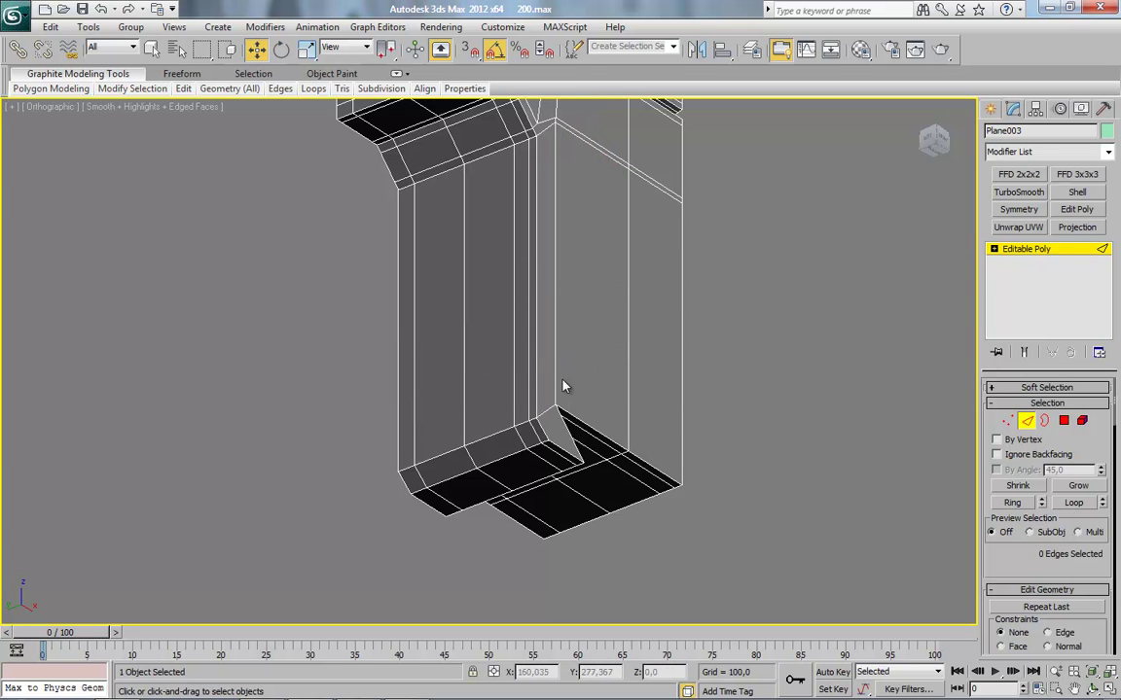
# Remove the vertical supporting loops near both long edges of the leg's side face
pyautogui.click(529, 406)
pyautogui.hotkey('ctrl', 'BackSpace')
pyautogui.press('z')
pyautogui.keyDown('alt'); pyautogui.moveTo(487, 383); pyautogui.dragTo(510, 414, button='middle'); pyautogui.keyUp('alt')
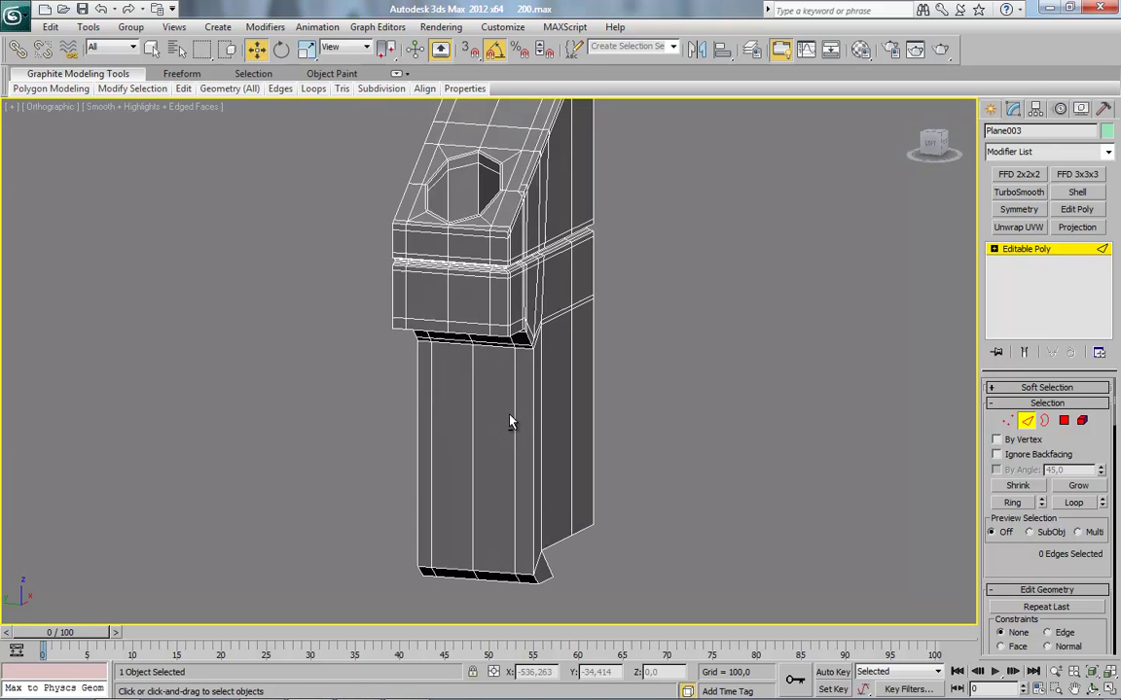
pyautogui.keyDown('alt'); pyautogui.moveTo(494, 370); pyautogui.dragTo(501, 370, button='middle'); pyautogui.keyUp('alt')
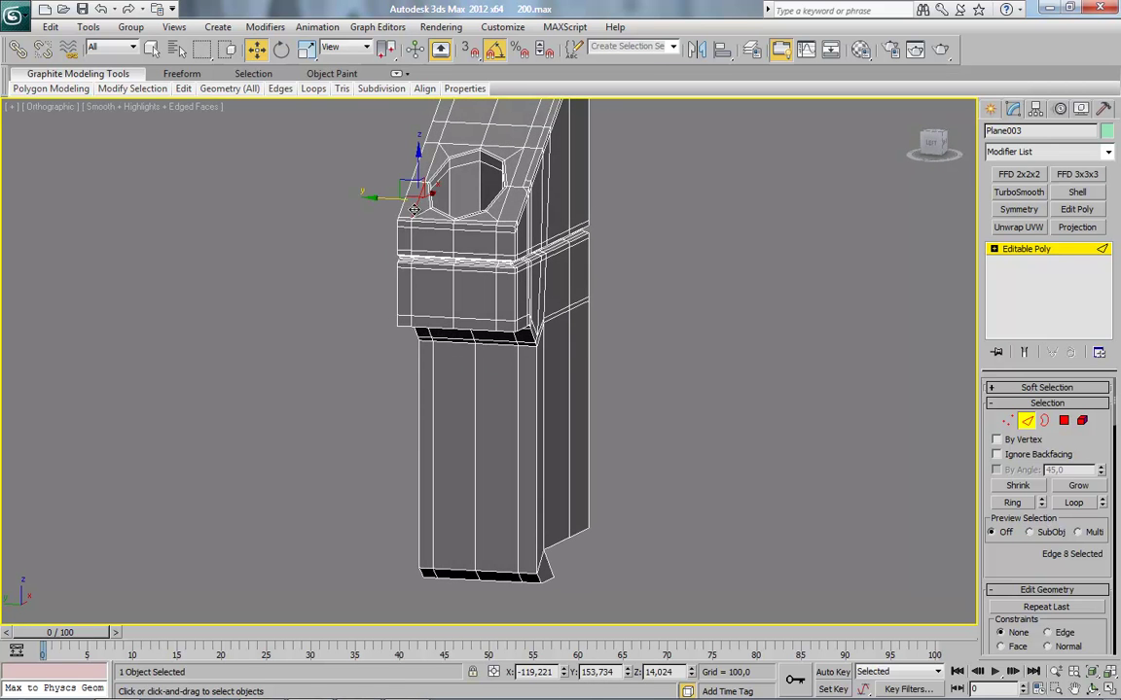
pyautogui.click(1068, 501)
pyautogui.hotkey('ctrl', 'BackSpace')
# In the front view, select the polygons of the horizontal groove between the mount's upper and lower parts and delete them
pyautogui.keyDown('alt'); pyautogui.moveTo(582, 451); pyautogui.dragTo(610, 393, button='middle'); pyautogui.keyUp('alt')
pyautogui.scroll(5, 540, 460)
pyautogui.scroll(-3, 569, 433)
pyautogui.click(936, 143)
pyautogui.scroll(4, 610, 393)
pyautogui.click(1063, 421)
pyautogui.moveTo(752, 383); pyautogui.dragTo(638, 415, button='middle')
pyautogui.moveTo(895, 273); pyautogui.dragTo(176, 316)
pyautogui.press('Delete')
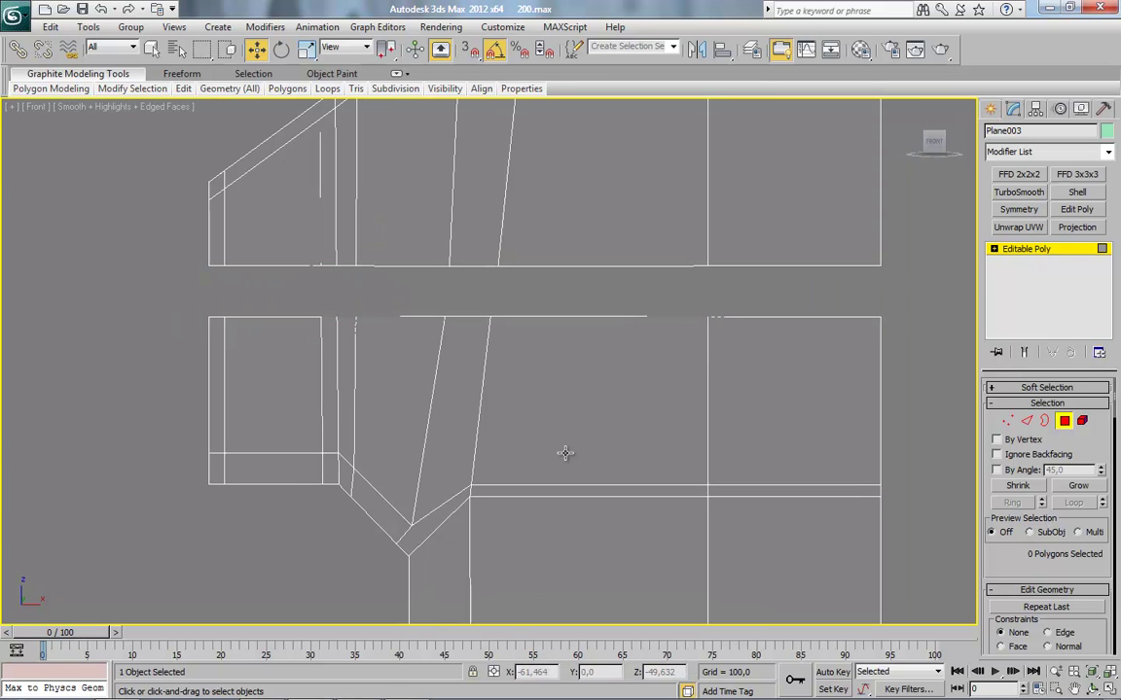
# Select the edge rows above and below the deleted groove and bridge them
pyautogui.click(1030, 420)
pyautogui.keyDown('alt'); pyautogui.moveTo(403, 369); pyautogui.dragTo(459, 387, button='middle'); pyautogui.keyUp('alt')
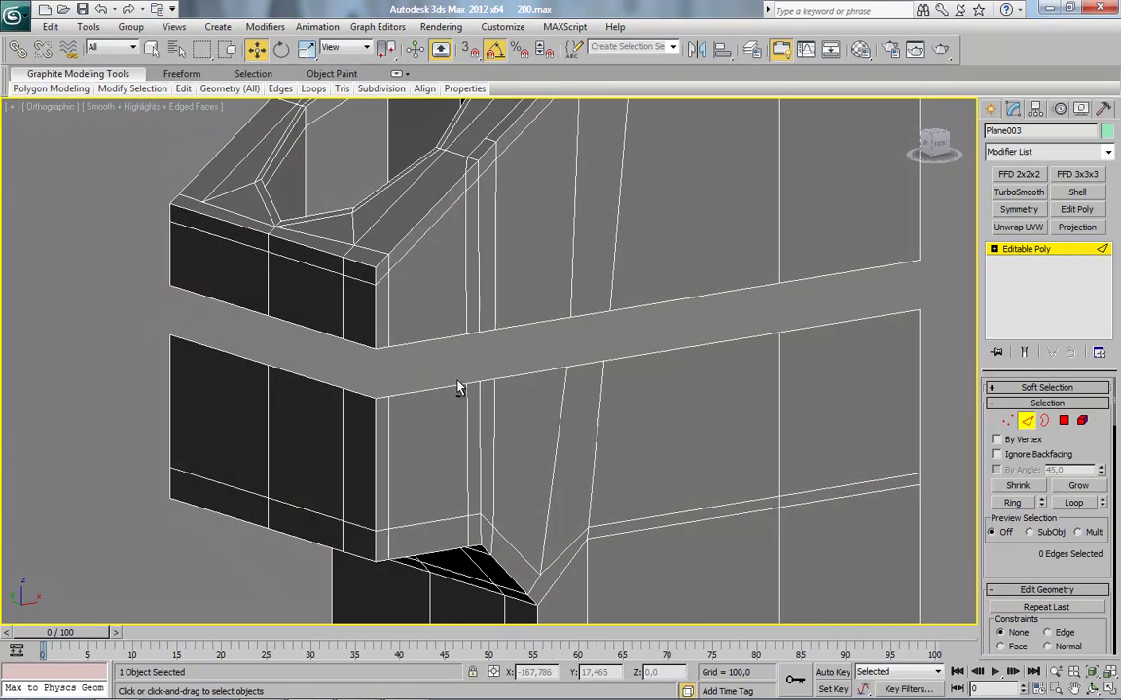
pyautogui.doubleClick(377, 349)
pyautogui.keyDown('ctrl'); pyautogui.doubleClick(365, 395); pyautogui.keyUp('ctrl')
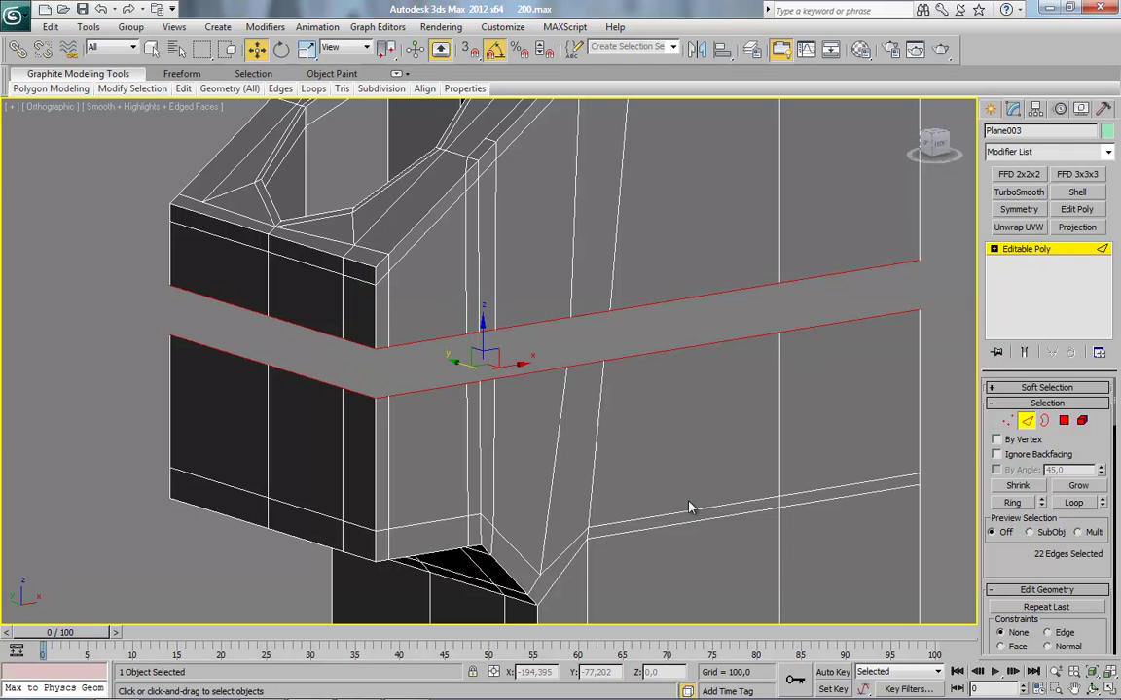
pyautogui.moveTo(1003, 563); pyautogui.dragTo(1002, 549)
pyautogui.scroll(-10, 1001, 549)
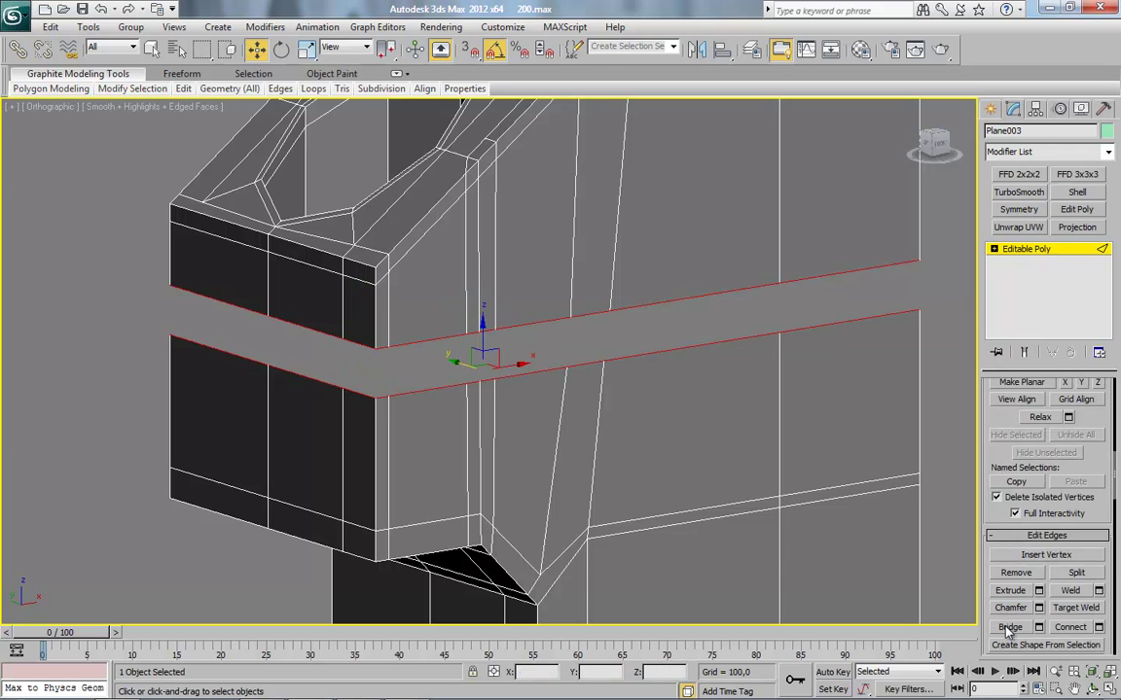
pyautogui.click(1008, 627)
pyautogui.scroll(10, 1012, 487)
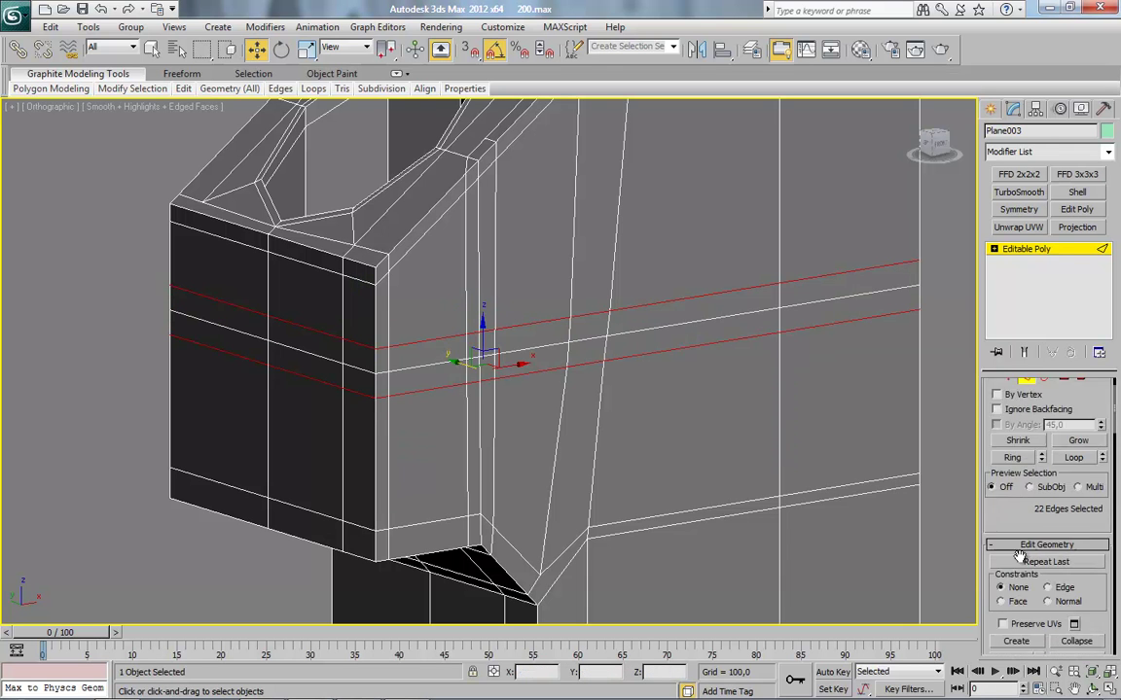
# Remove the three horizontal edge loops across the bridged groove area
pyautogui.click(405, 368)
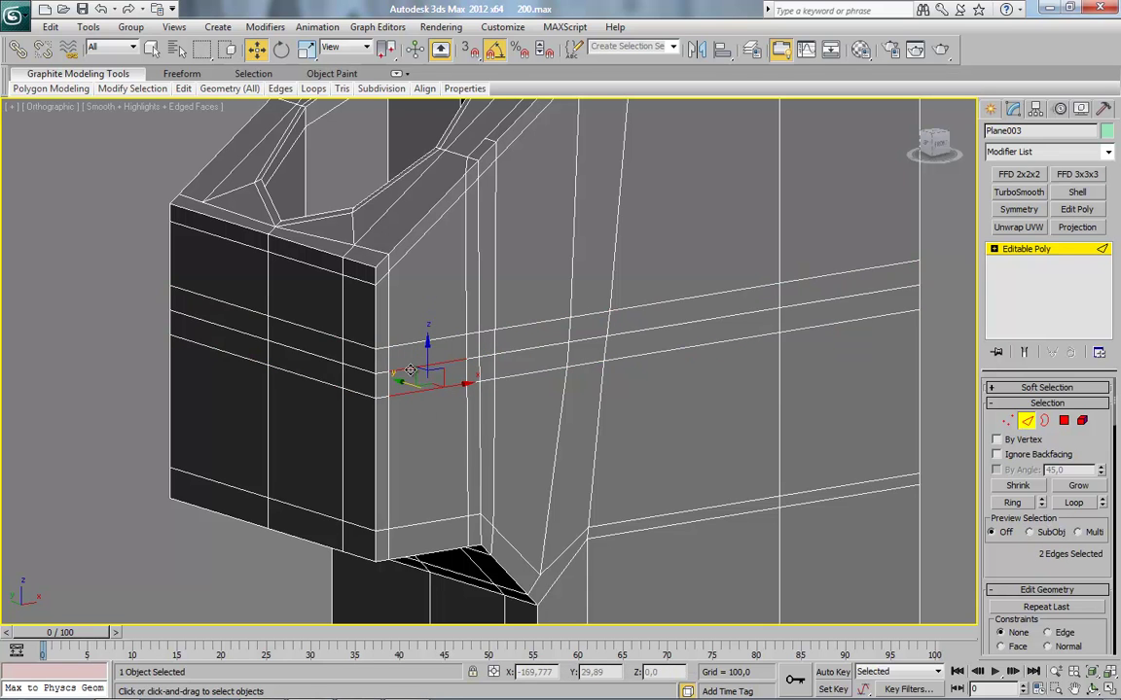
pyautogui.hotkey('alt', 'l')
pyautogui.hotkey('ctrl', 'BackSpace')
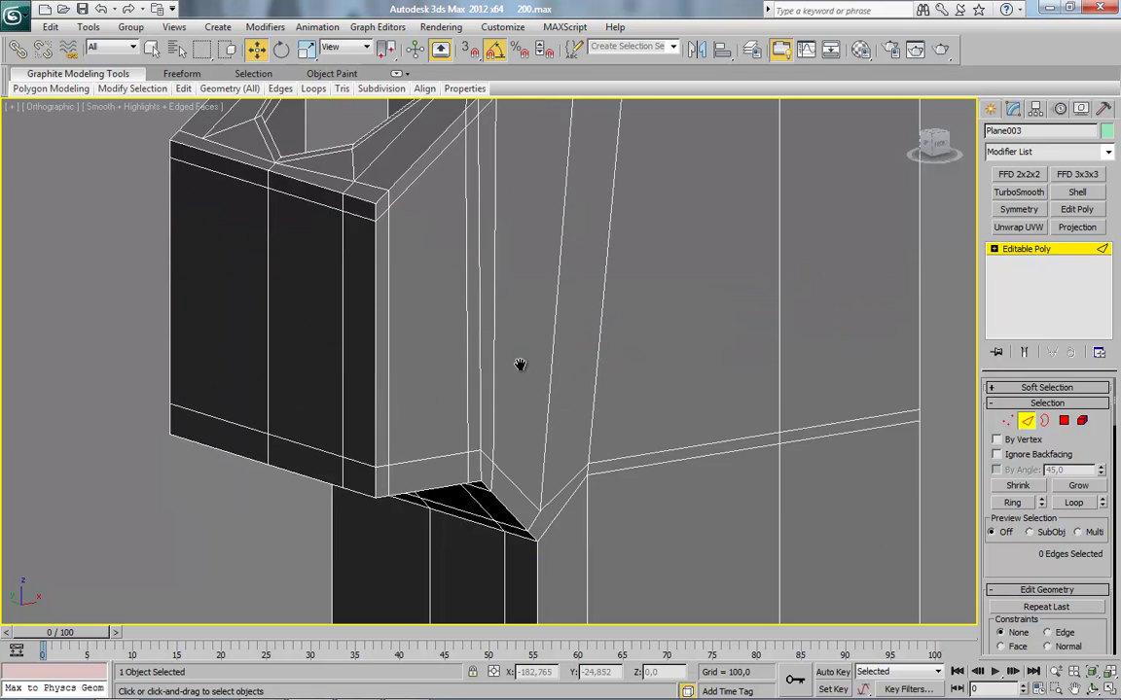
# Select the upper screw hole's floor polygon, grow the selection once over its lower rim and delete it
pyautogui.scroll(-3, 518, 370)
pyautogui.keyDown('alt'); pyautogui.moveTo(484, 331); pyautogui.dragTo(562, 528, button='middle'); pyautogui.keyUp('alt')
pyautogui.scroll(4, 560, 501)
pyautogui.moveTo(563, 529); pyautogui.dragTo(561, 417, button='middle')
pyautogui.scroll(2, 561, 417)
pyautogui.click(1067, 422)
pyautogui.click(1066, 420)
pyautogui.click(575, 420)
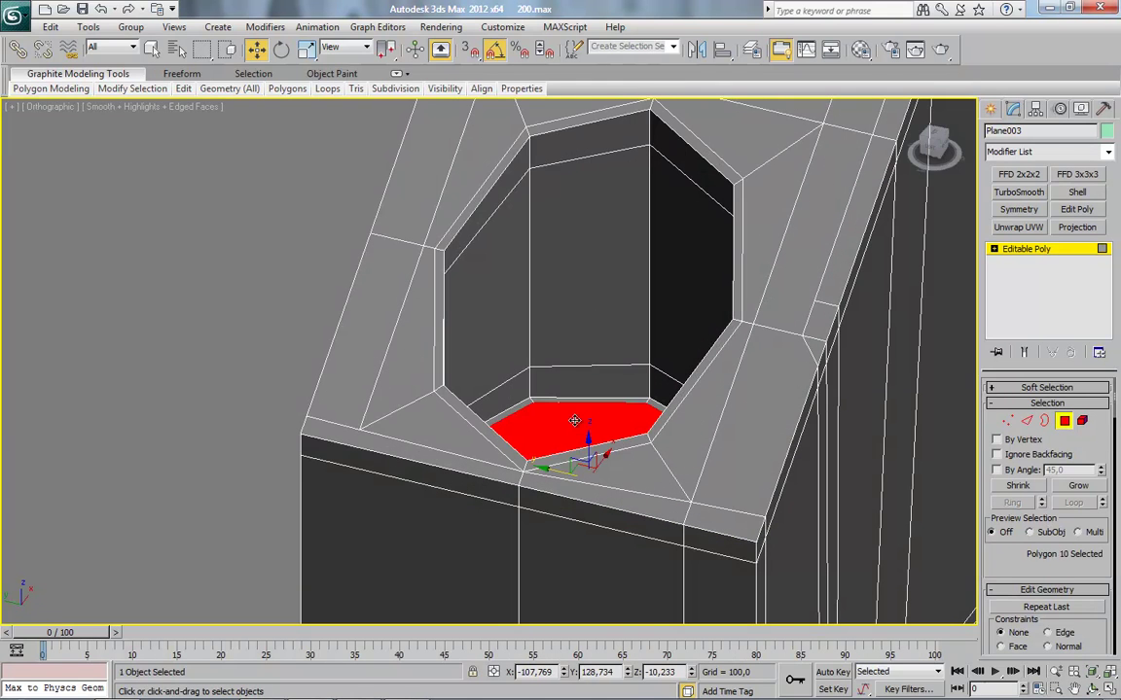
pyautogui.click(1076, 486)
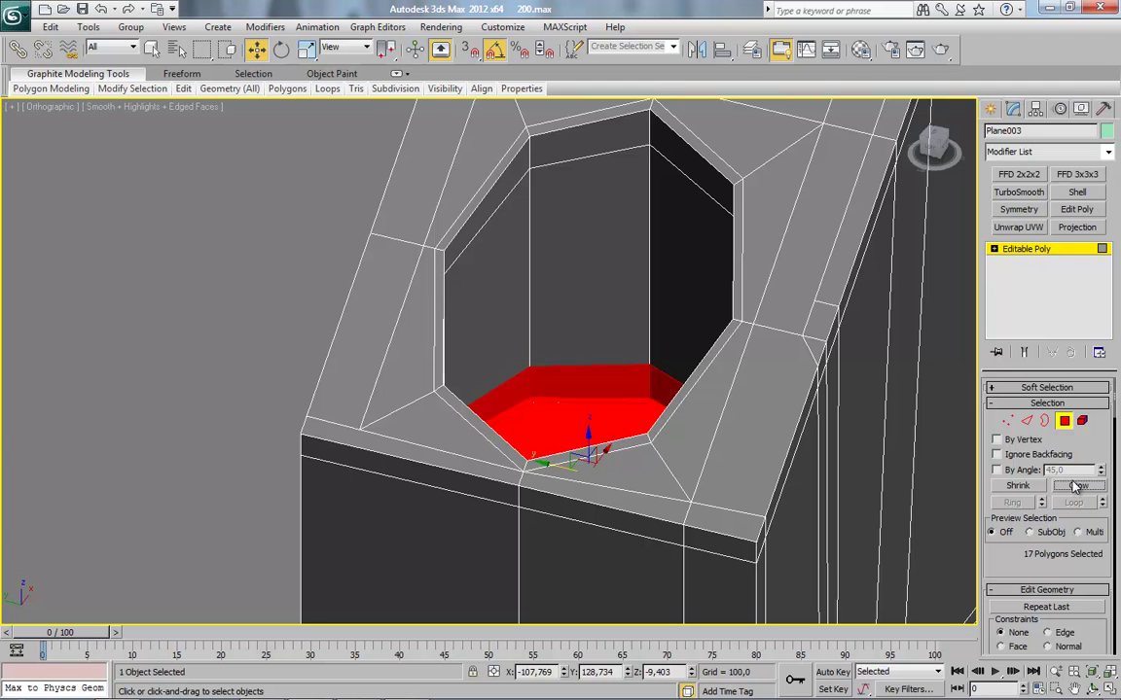
pyautogui.press('Delete')
# Remove the supporting edge loops around the rim of the upper screw hole
pyautogui.click(1065, 425)
pyautogui.moveTo(683, 373); pyautogui.dragTo(611, 418, button='middle')
pyautogui.click(1012, 421)
pyautogui.click(1022, 421)
pyautogui.hotkey('alt', 'l')
pyautogui.hotkey('ctrl', 'BackSpace')
pyautogui.click(492, 208)
pyautogui.hotkey('alt', 'l')
pyautogui.hotkey('ctrl', 'BackSpace')
pyautogui.scroll(-2, 524, 405)
pyautogui.moveTo(521, 351); pyautogui.dragTo(516, 289, button='middle')
pyautogui.moveTo(629, 465); pyautogui.dragTo(582, 407, button='middle')
pyautogui.scroll(2, 585, 387)
pyautogui.moveTo(685, 222); pyautogui.dragTo(625, 336, button='middle')
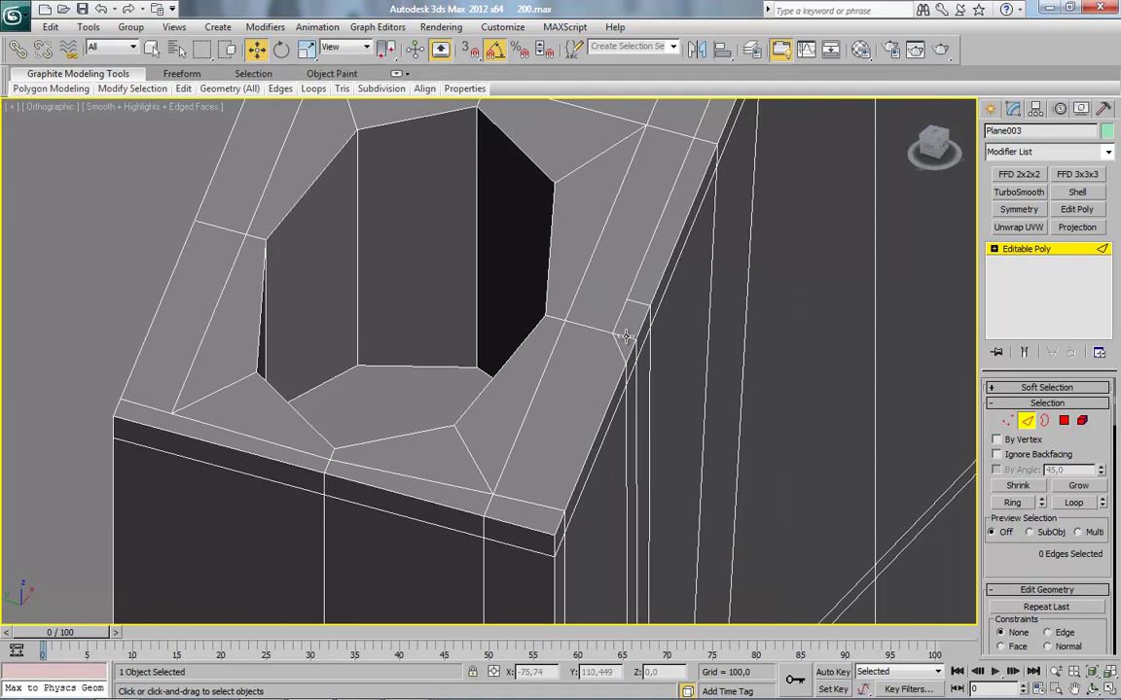
# Remove the supporting edge loop along the sloped top's side and the extra vertical edge running down beside the screw-hole block
pyautogui.click(1073, 506)
pyautogui.scroll(-4, 626, 409)
pyautogui.keyDown('alt'); pyautogui.moveTo(625, 410); pyautogui.dragTo(582, 409, button='middle'); pyautogui.keyUp('alt')
pyautogui.moveTo(582, 408); pyautogui.dragTo(576, 438, button='middle')
pyautogui.click(1083, 505)
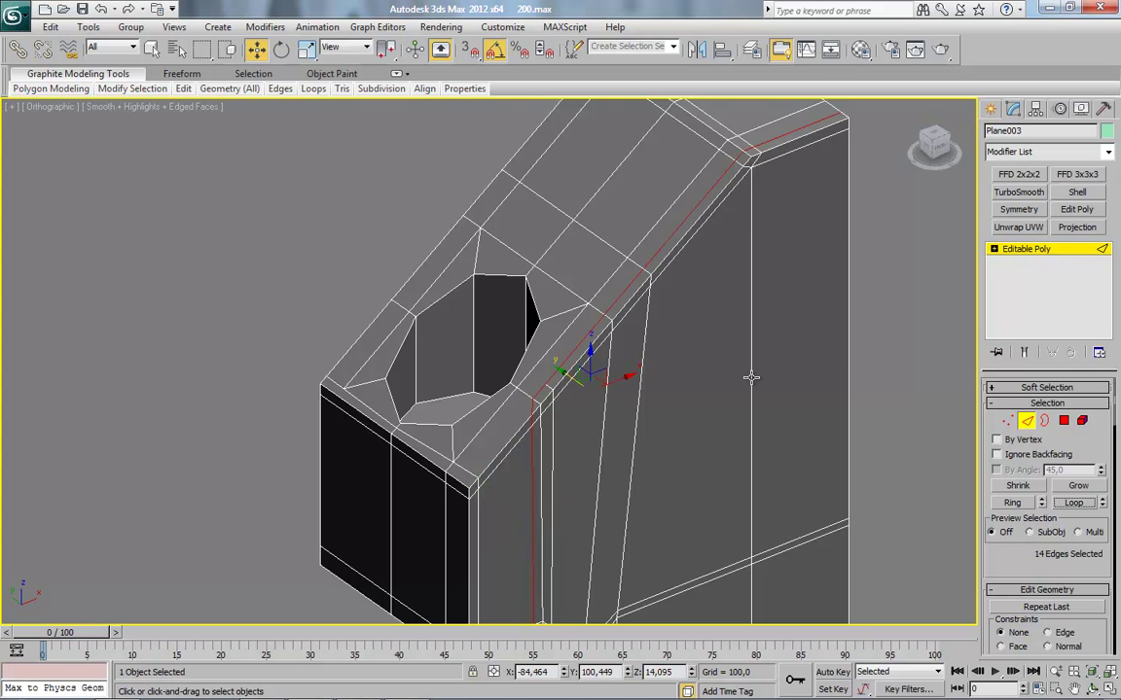
pyautogui.moveTo(748, 376); pyautogui.dragTo(737, 382, button='middle')
pyautogui.hotkey('ctrl', 'BackSpace')
pyautogui.scroll(-2, 575, 428)
pyautogui.moveTo(574, 432); pyautogui.dragTo(550, 263, button='middle')
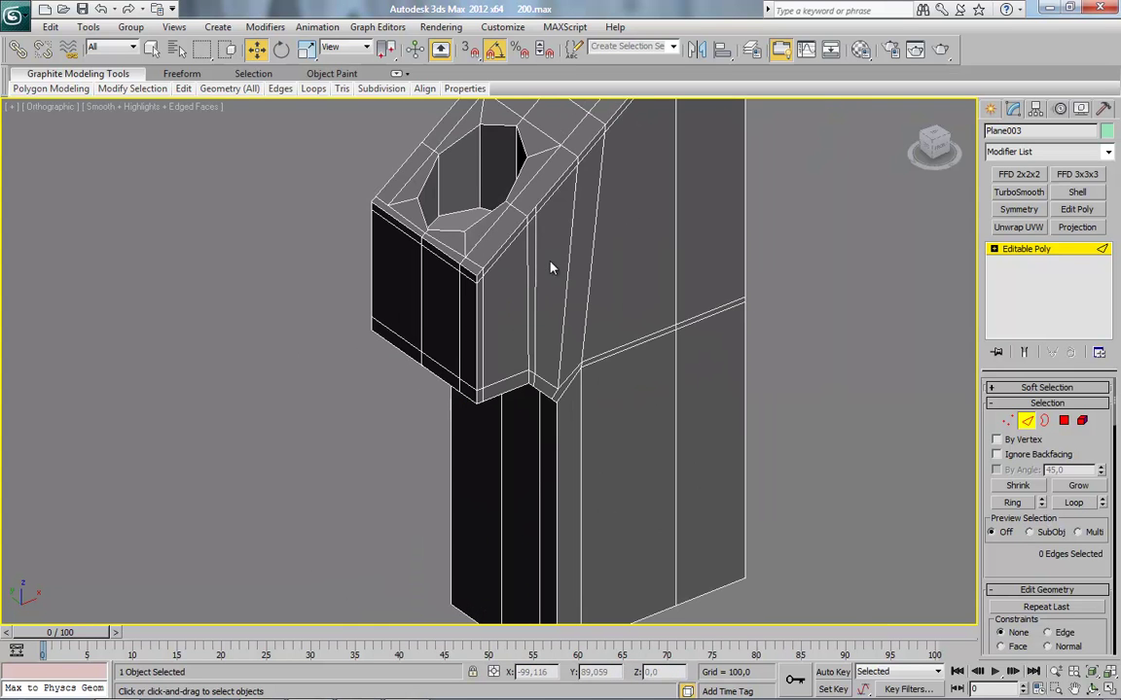
pyautogui.click(562, 347)
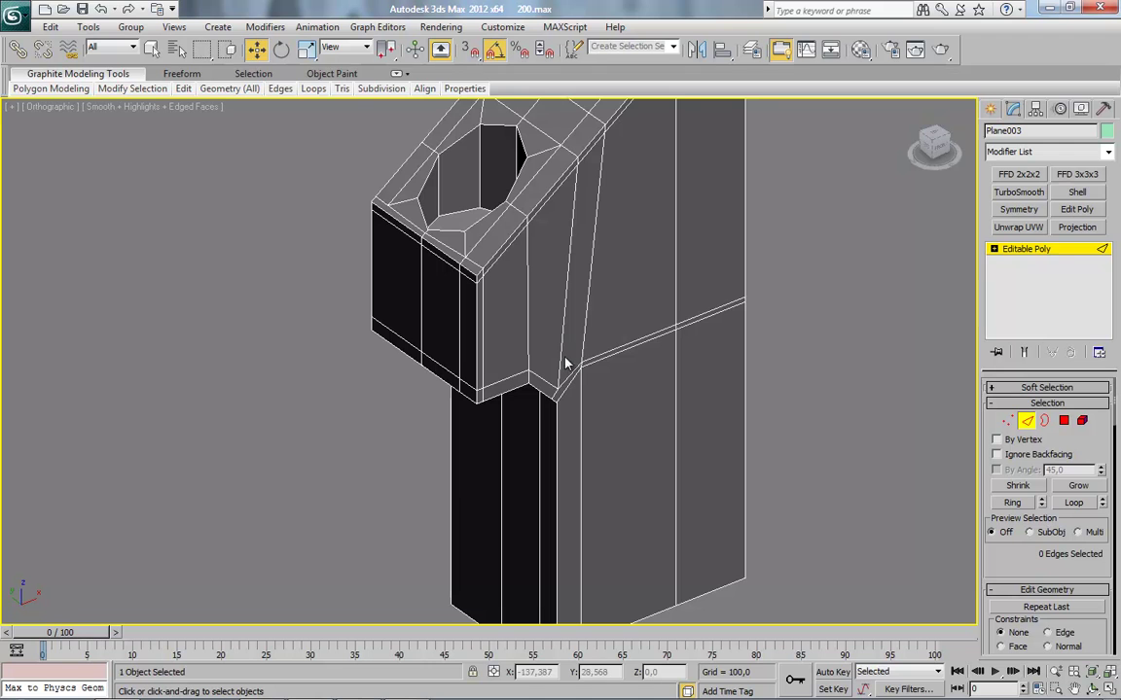
# Remove the upper horizontal edge loop running around the stepped underside of the block and across the side face
pyautogui.keyDown('alt'); pyautogui.moveTo(596, 428); pyautogui.dragTo(580, 348, button='middle'); pyautogui.keyUp('alt')
pyautogui.scroll(2, 581, 348)
pyautogui.click(825, 294)
pyautogui.click(1070, 503)
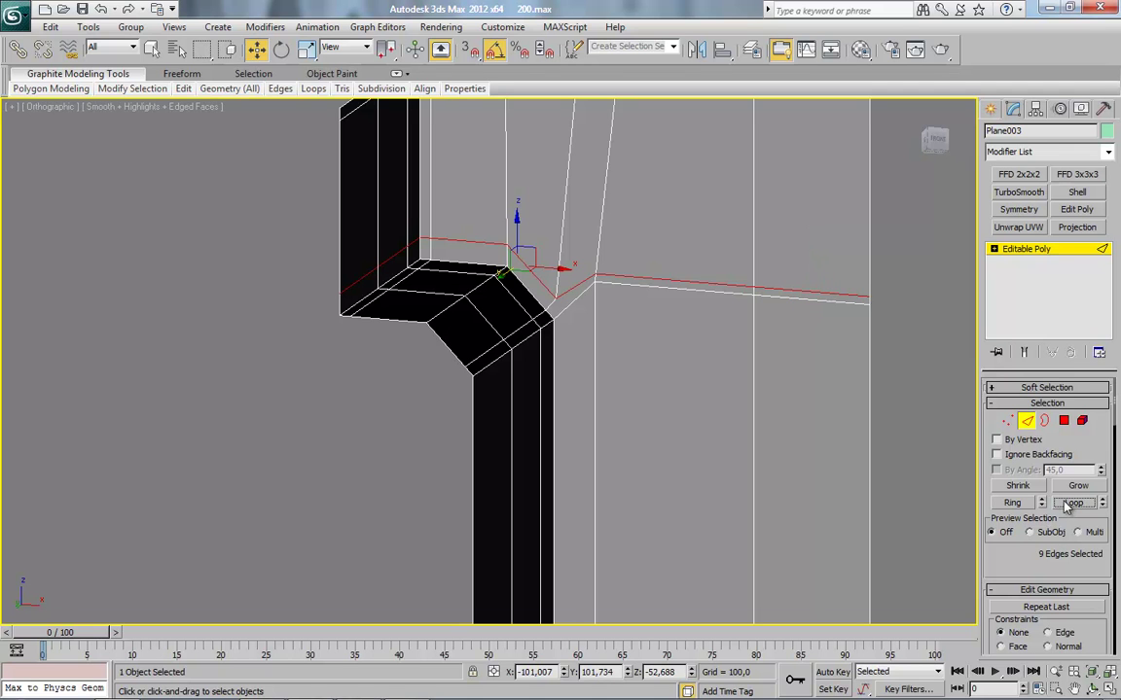
pyautogui.hotkey('ctrl', 'BackSpace')
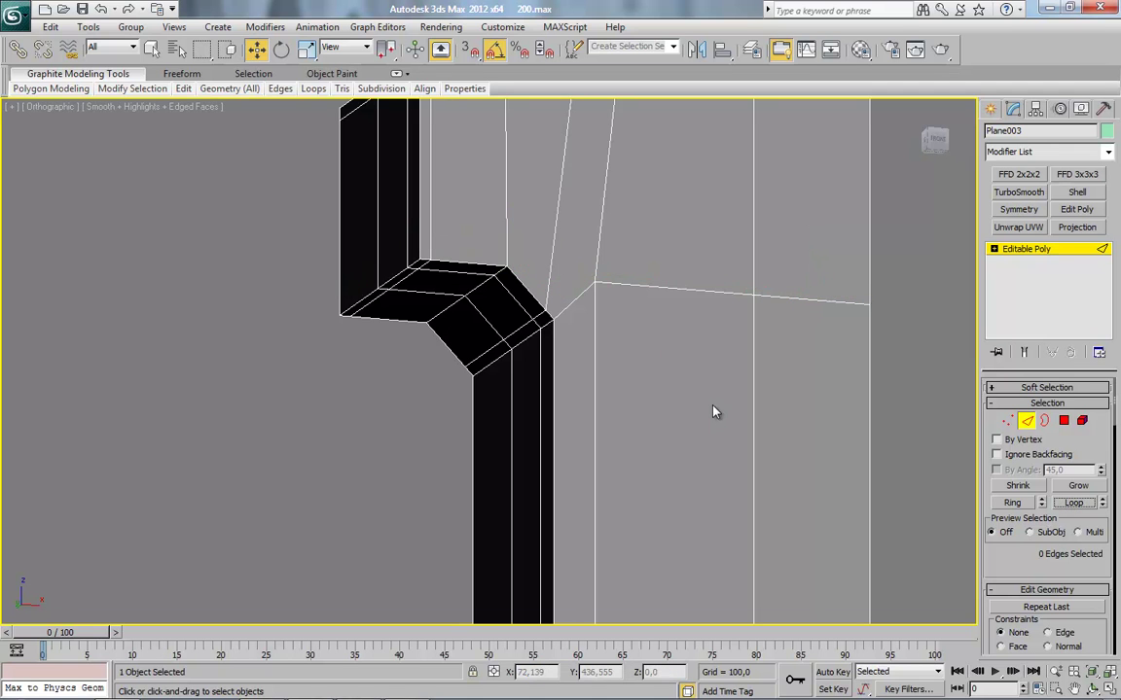
# Target-weld the two inner support vertices at the left front corner of the screw-hole face into the outer corner
pyautogui.moveTo(713, 407); pyautogui.dragTo(634, 177, button='middle')
pyautogui.scroll(-2, 634, 179)
pyautogui.keyDown('alt'); pyautogui.moveTo(627, 298); pyautogui.dragTo(605, 428, button='middle'); pyautogui.keyUp('alt')
pyautogui.moveTo(593, 239); pyautogui.dragTo(600, 362, button='middle')
pyautogui.keyDown('alt'); pyautogui.moveTo(641, 256); pyautogui.dragTo(650, 336, button='middle'); pyautogui.keyUp('alt')
pyautogui.keyDown('alt'); pyautogui.moveTo(500, 438); pyautogui.dragTo(570, 385, button='middle'); pyautogui.keyUp('alt')
pyautogui.scroll(3, 527, 383)
pyautogui.moveTo(562, 428); pyautogui.dragTo(586, 376, button='middle')
pyautogui.scroll(2, 584, 380)
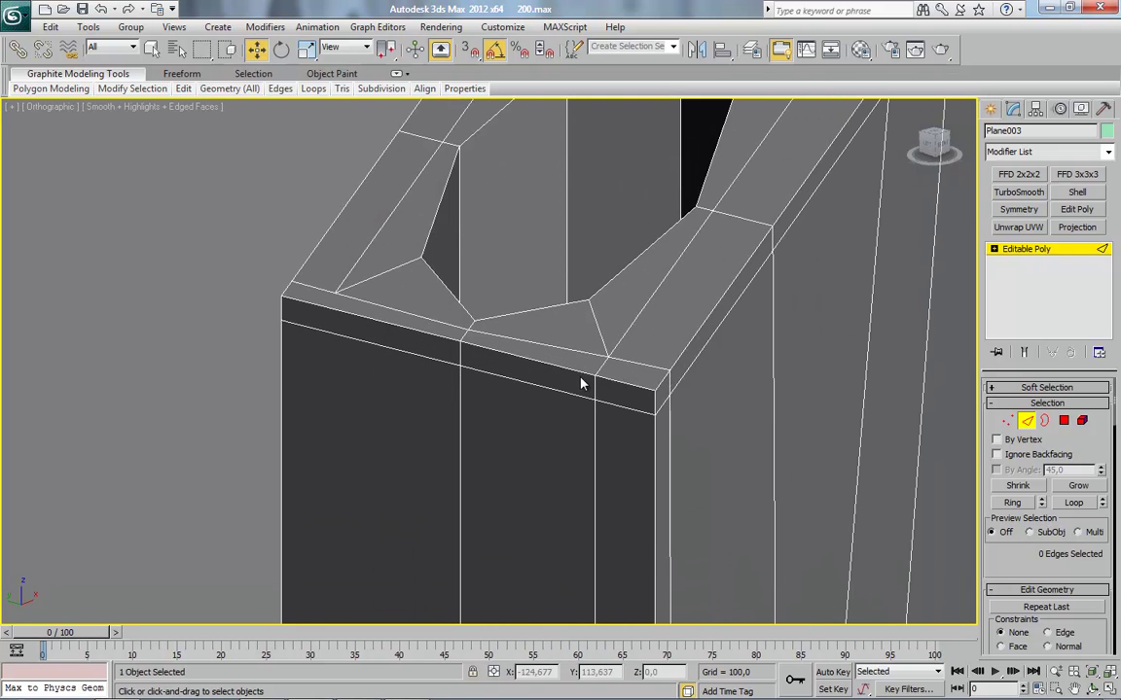
pyautogui.click(1008, 421)
pyautogui.moveTo(402, 239); pyautogui.dragTo(503, 306, button='middle')
pyautogui.rightClick(479, 266)
pyautogui.click(447, 372)
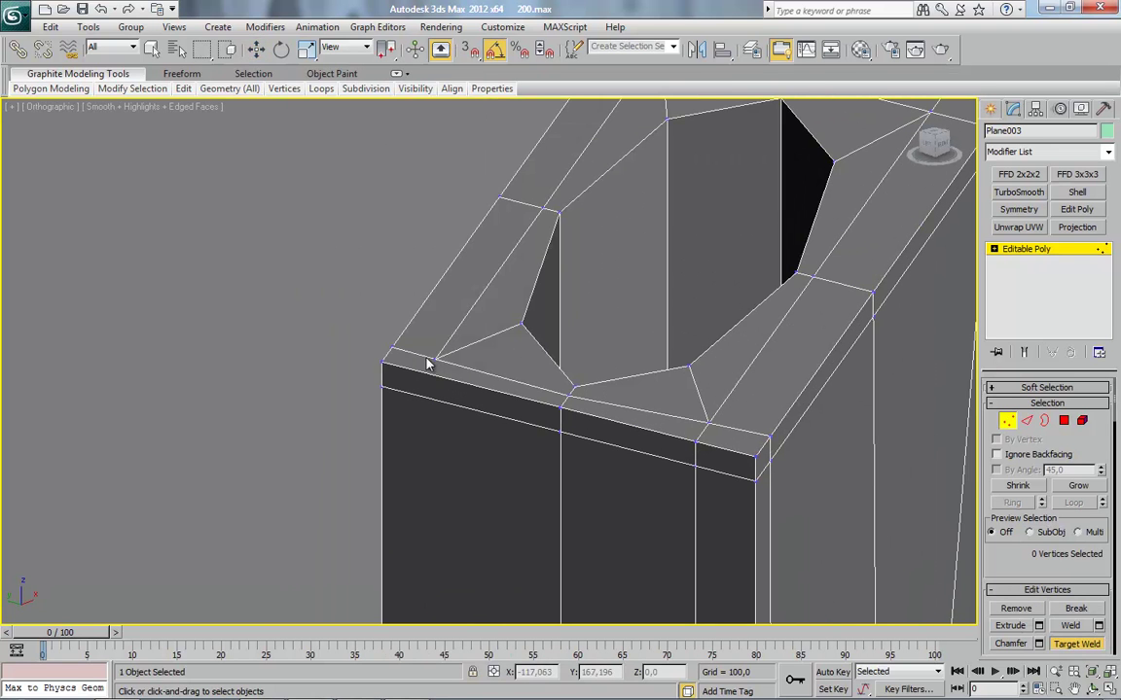
pyautogui.click(386, 347)
pyautogui.rightClick(427, 310)
pyautogui.rightClick(426, 308)
pyautogui.click(400, 412)
pyautogui.click(381, 362)
# Target-weld the middle support vertex onto the block's front edge and the inner right vertices into the outer front corner
pyautogui.click(567, 396)
pyautogui.click(560, 406)
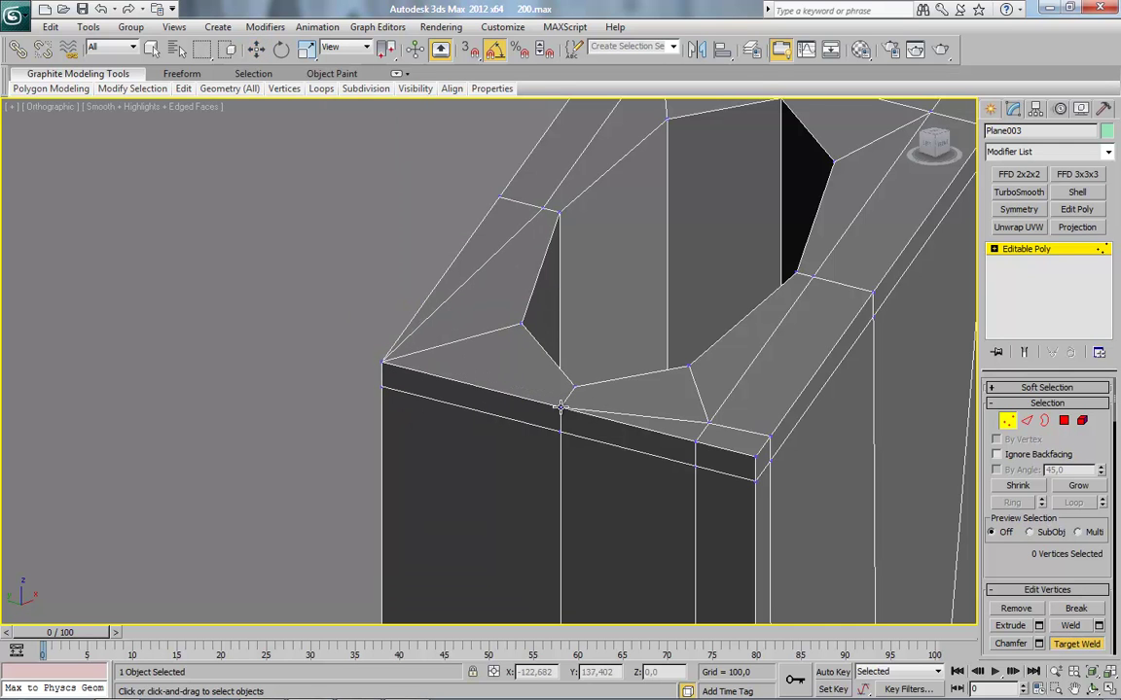
pyautogui.click(695, 443)
pyautogui.click(770, 437)
pyautogui.click(756, 457)
pyautogui.click(754, 457)
# Target-weld the remaining inner support vertices beside the screw hole and lower slope onto the outer side edges
pyautogui.moveTo(810, 316); pyautogui.dragTo(730, 400, button='middle')
pyautogui.click(793, 379)
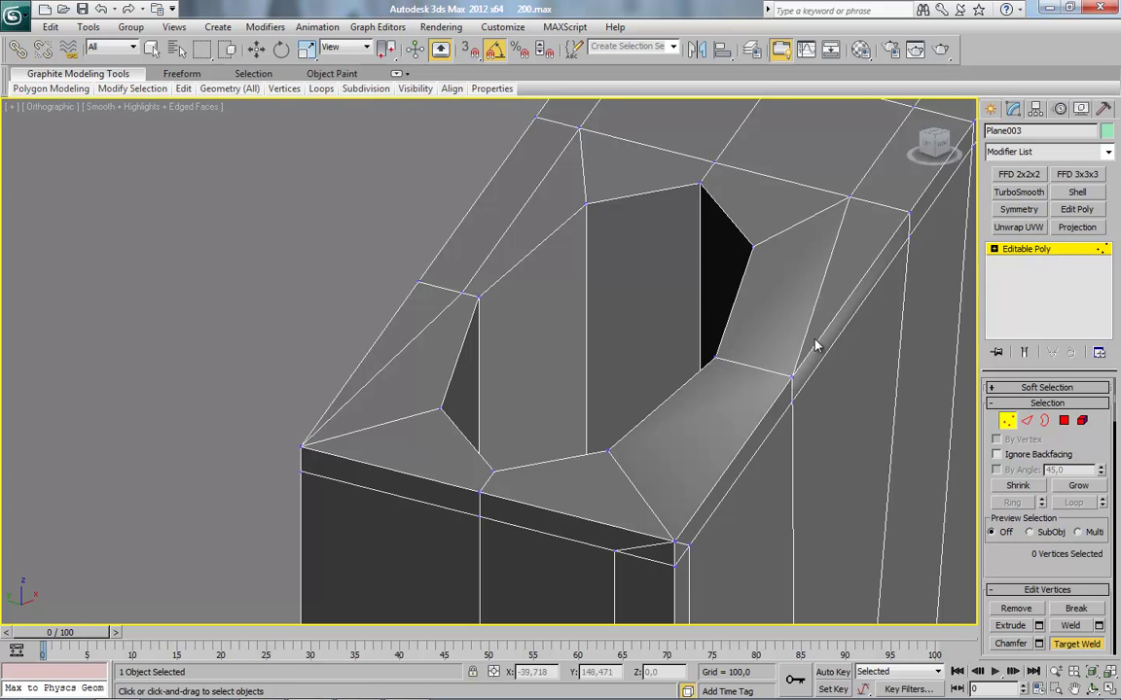
pyautogui.moveTo(868, 217); pyautogui.dragTo(777, 291, button='middle')
pyautogui.click(818, 285)
pyautogui.scroll(-3, 572, 338)
pyautogui.moveTo(730, 258); pyautogui.dragTo(546, 400, button='middle')
pyautogui.click(553, 339)
pyautogui.click(572, 353)
pyautogui.click(447, 265)
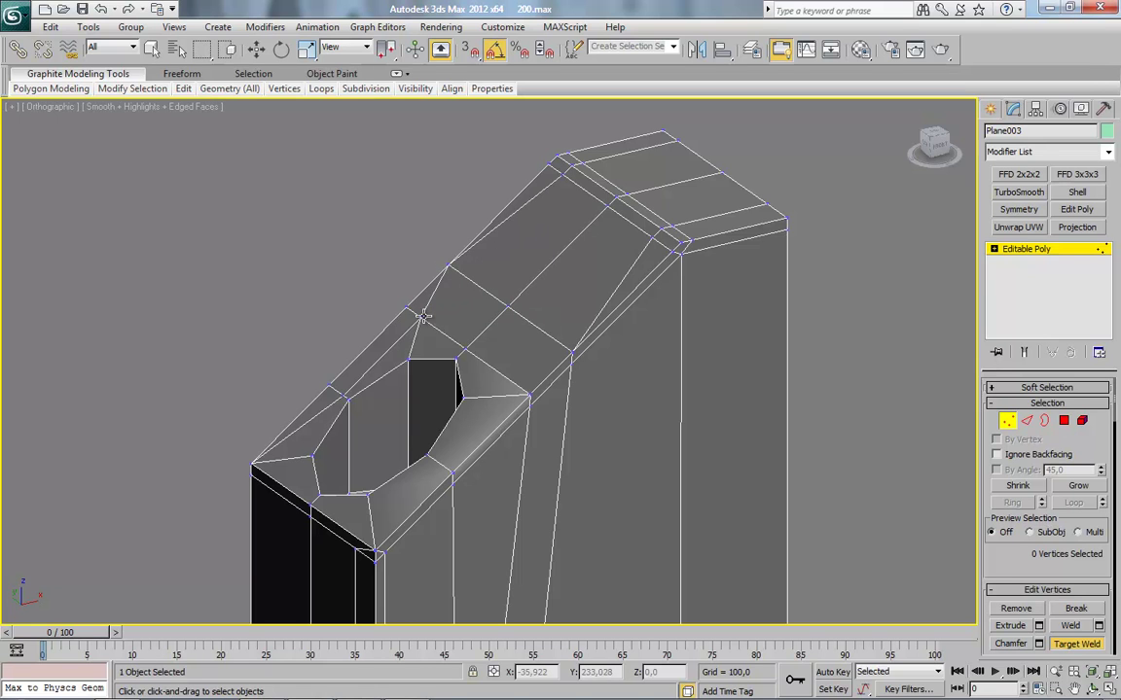
pyautogui.click(408, 309)
pyautogui.click(330, 388)
# Remove the extra vertical support edges from the block's front face, its underside and the column below, keeping the centre edge
pyautogui.keyDown('alt'); pyautogui.moveTo(448, 428); pyautogui.dragTo(483, 455, button='middle'); pyautogui.keyUp('alt')
pyautogui.click(1027, 421)
pyautogui.moveTo(603, 444); pyautogui.dragTo(562, 359, button='middle')
pyautogui.keyDown('alt'); pyautogui.moveTo(563, 418); pyautogui.dragTo(559, 394, button='middle'); pyautogui.keyUp('alt')
pyautogui.moveTo(398, 335); pyautogui.dragTo(520, 350, button='middle')
pyautogui.scroll(2, 518, 351)
pyautogui.click(500, 355)
pyautogui.click(582, 372)
pyautogui.keyDown('alt'); pyautogui.moveTo(615, 455); pyautogui.dragTo(590, 447, button='middle'); pyautogui.keyUp('alt')
pyautogui.scroll(-4, 579, 420)
pyautogui.click(552, 412)
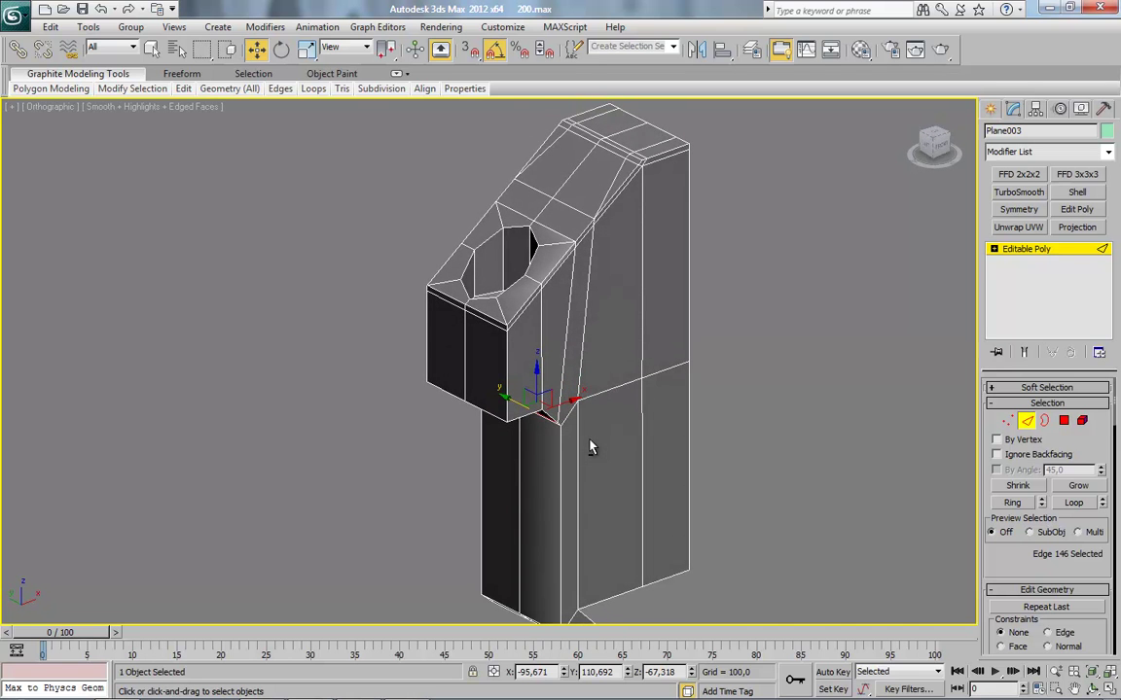
# Target-weld the clustered support vertices at the right end of the ridge above the slope into one corner vertex
pyautogui.moveTo(649, 273); pyautogui.dragTo(591, 469, button='middle')
pyautogui.scroll(3, 591, 469)
pyautogui.moveTo(713, 507); pyautogui.dragTo(582, 491, button='middle')
pyautogui.scroll(3, 582, 491)
pyautogui.click(1002, 426)
pyautogui.rightClick(608, 261)
pyautogui.click(586, 370)
pyautogui.click(609, 308)
pyautogui.click(608, 307)
pyautogui.click(609, 330)
pyautogui.click(609, 307)
# Target-weld the two support vertices on the side face beside the slope onto the vertices of the top edge
pyautogui.scroll(-2, 420, 541)
pyautogui.moveTo(430, 551); pyautogui.dragTo(572, 351, button='middle')
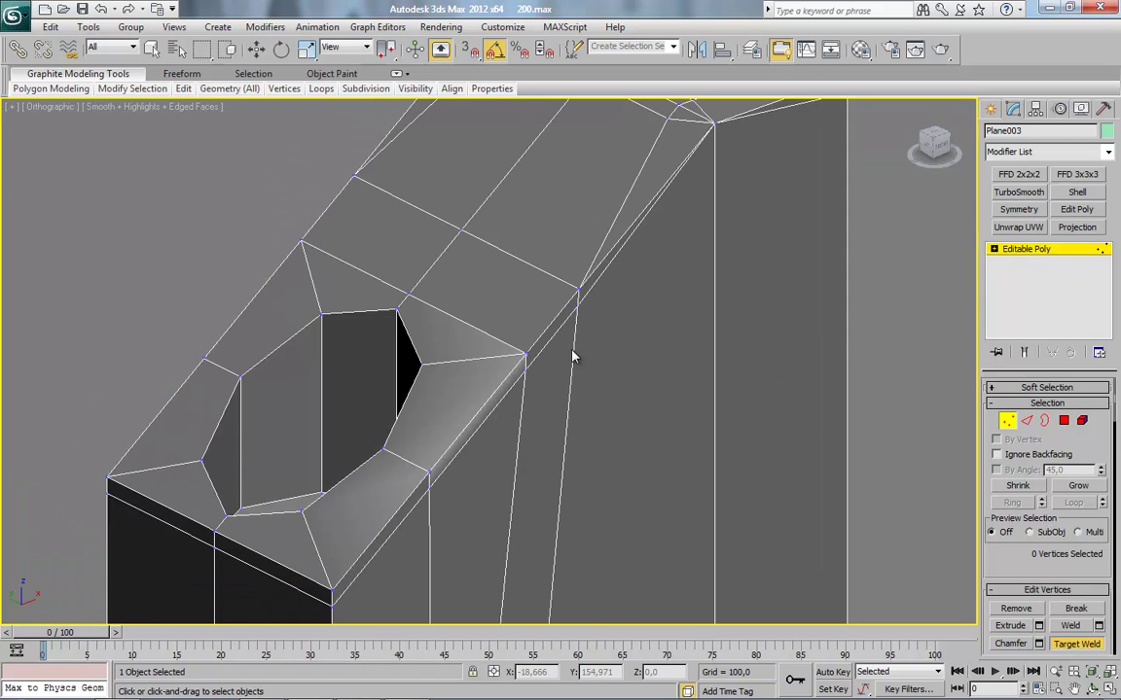
pyautogui.click(579, 303)
pyautogui.click(579, 290)
pyautogui.click(526, 371)
pyautogui.click(526, 353)
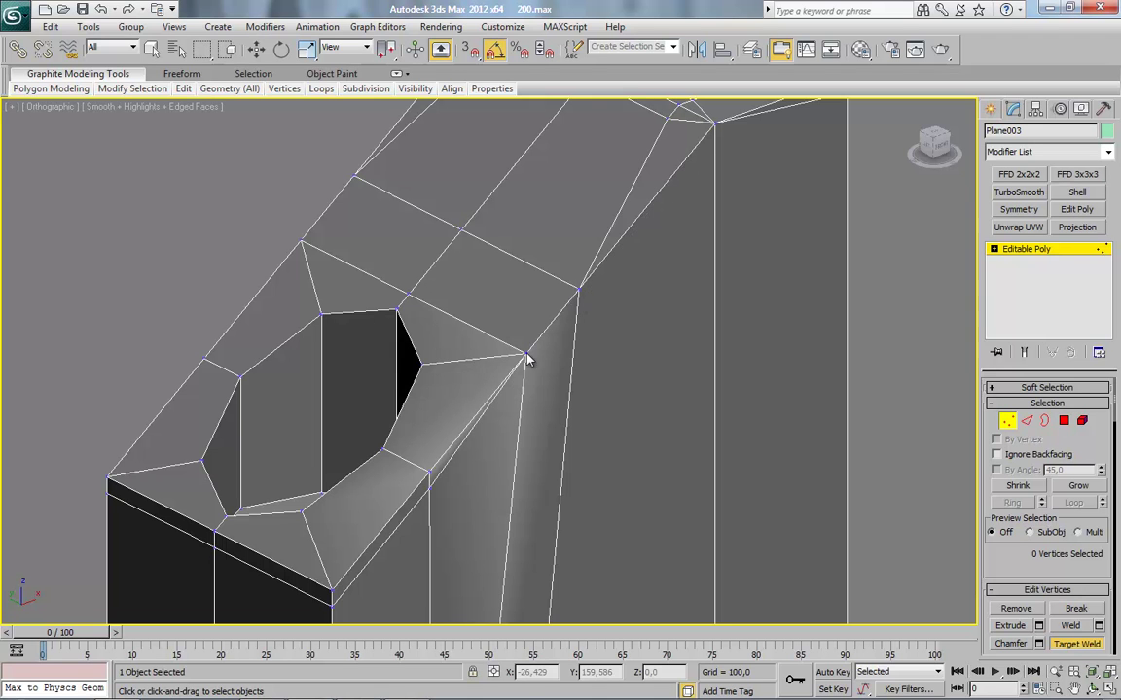
# Target-weld the lower support vertices at the block's front corner and front centre up to the top front edge
pyautogui.keyDown('alt'); pyautogui.moveTo(431, 484); pyautogui.dragTo(577, 387, button='middle'); pyautogui.keyUp('alt')
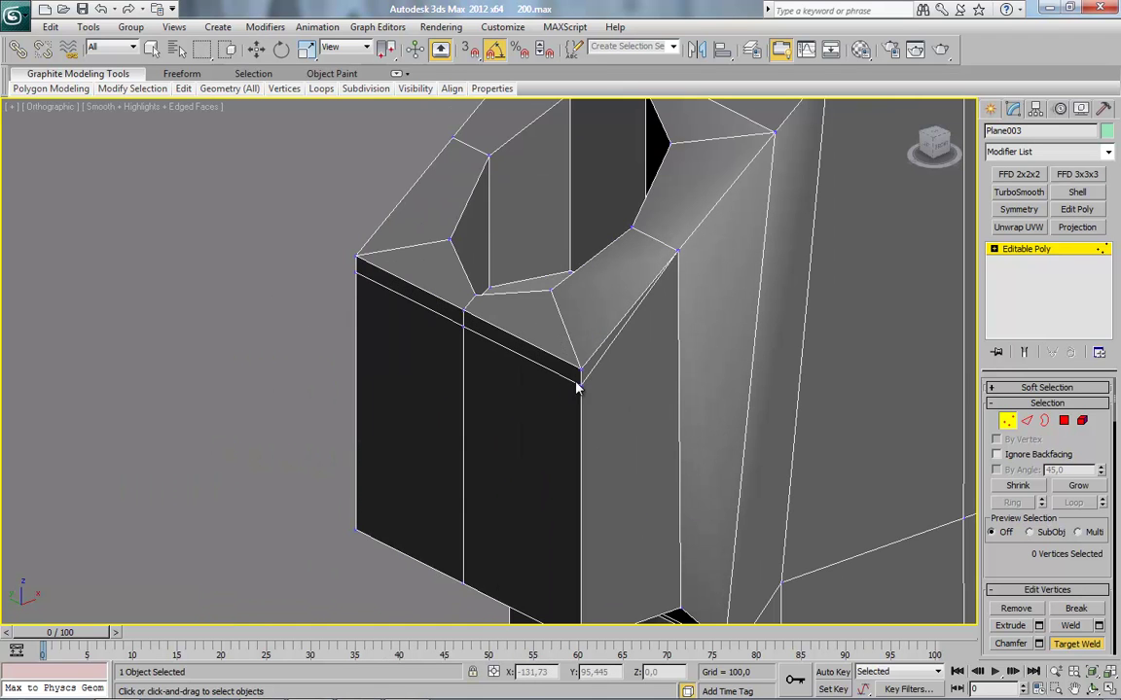
pyautogui.click(580, 370)
pyautogui.click(464, 323)
pyautogui.click(464, 309)
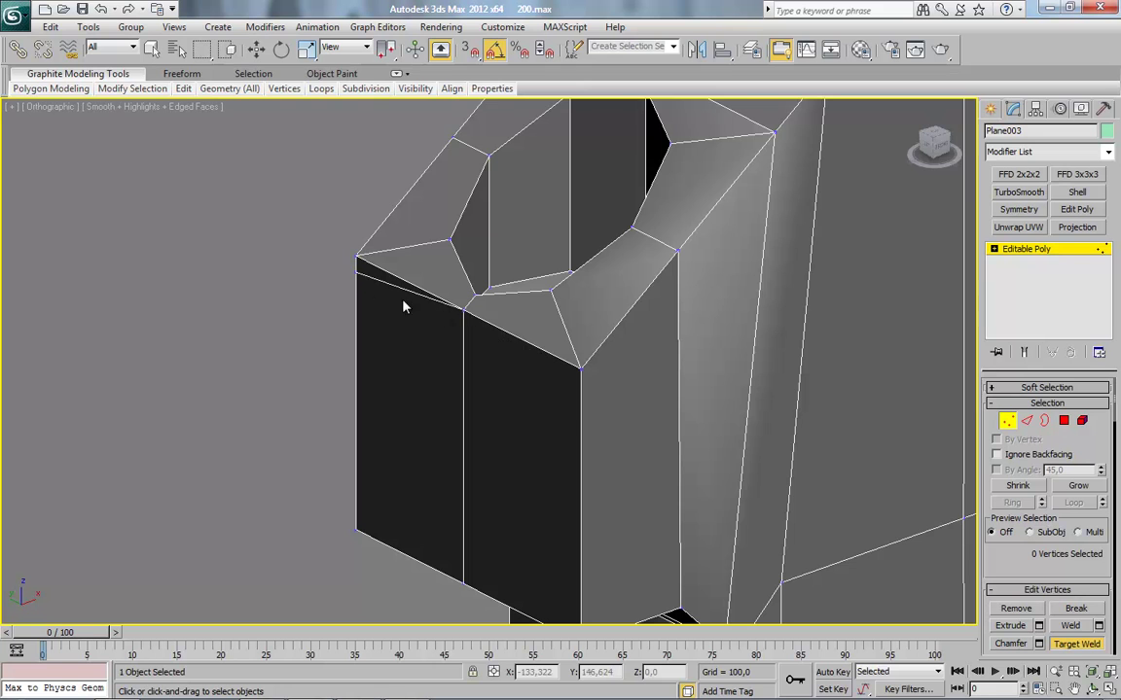
# Target-weld the parallel support vertices next to the ridge's right corner into a single vertex
pyautogui.moveTo(444, 289); pyautogui.dragTo(256, 379, button='middle')
pyautogui.scroll(-4, 618, 370)
pyautogui.moveTo(626, 355); pyautogui.dragTo(505, 445, button='middle')
pyautogui.scroll(2, 505, 444)
pyautogui.moveTo(483, 319); pyautogui.dragTo(505, 357, button='middle')
pyautogui.scroll(4, 507, 356)
pyautogui.moveTo(528, 292); pyautogui.dragTo(605, 406, button='middle')
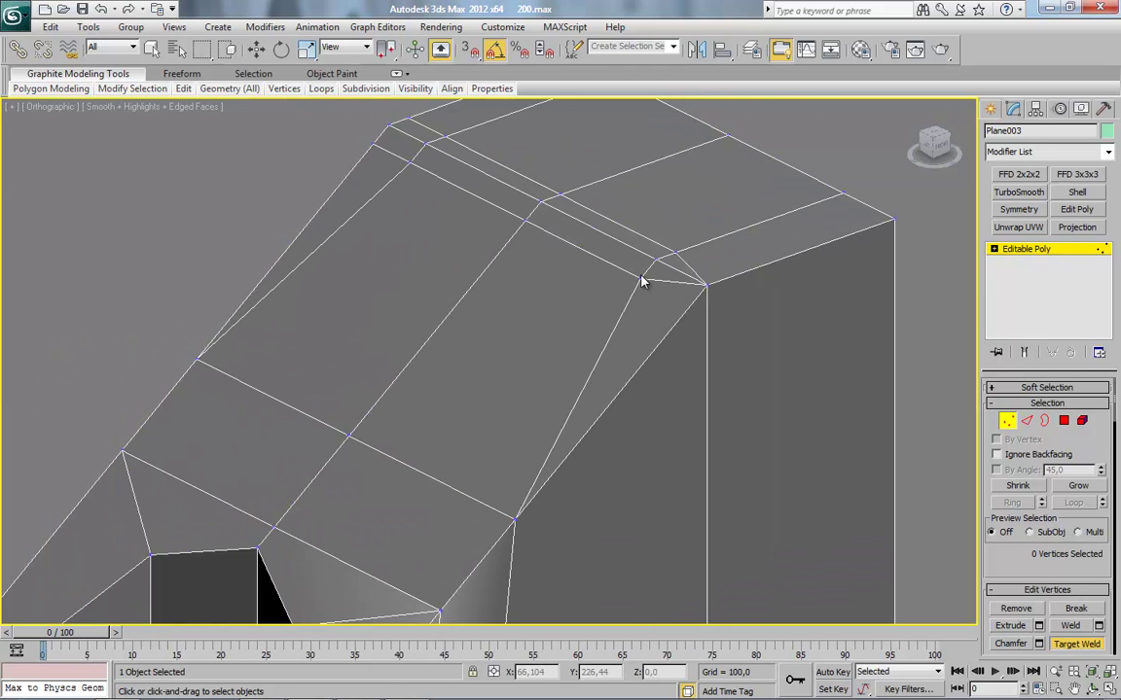
pyautogui.click(656, 260)
pyautogui.click(675, 252)
pyautogui.click(656, 260)
# Collapse the three parallel rows at the centre and left of the ridge into one edge with Target Weld
pyautogui.moveTo(578, 189); pyautogui.dragTo(605, 249, button='middle')
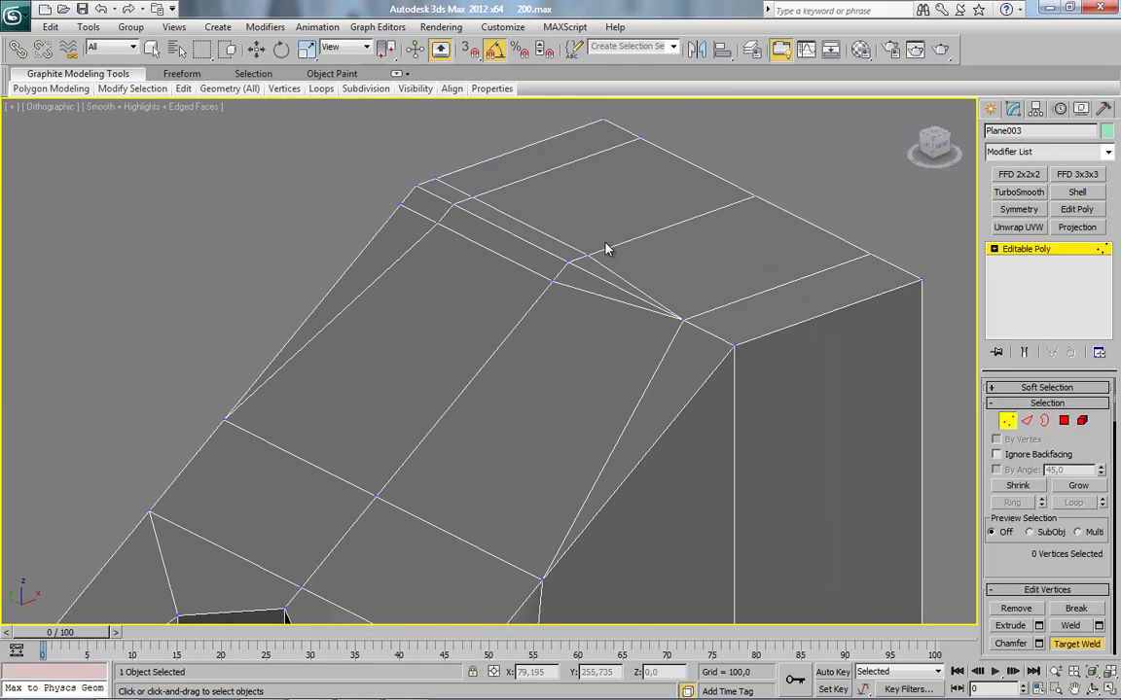
pyautogui.click(587, 258)
pyautogui.click(569, 262)
pyautogui.click(568, 262)
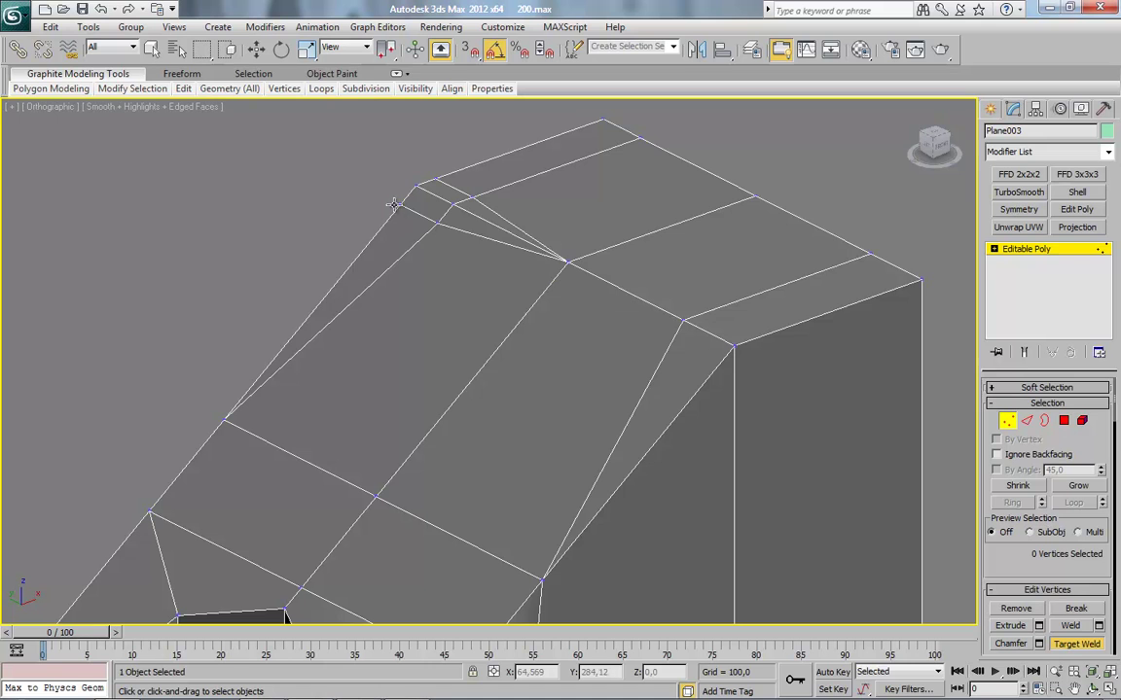
pyautogui.click(453, 204)
pyautogui.click(452, 206)
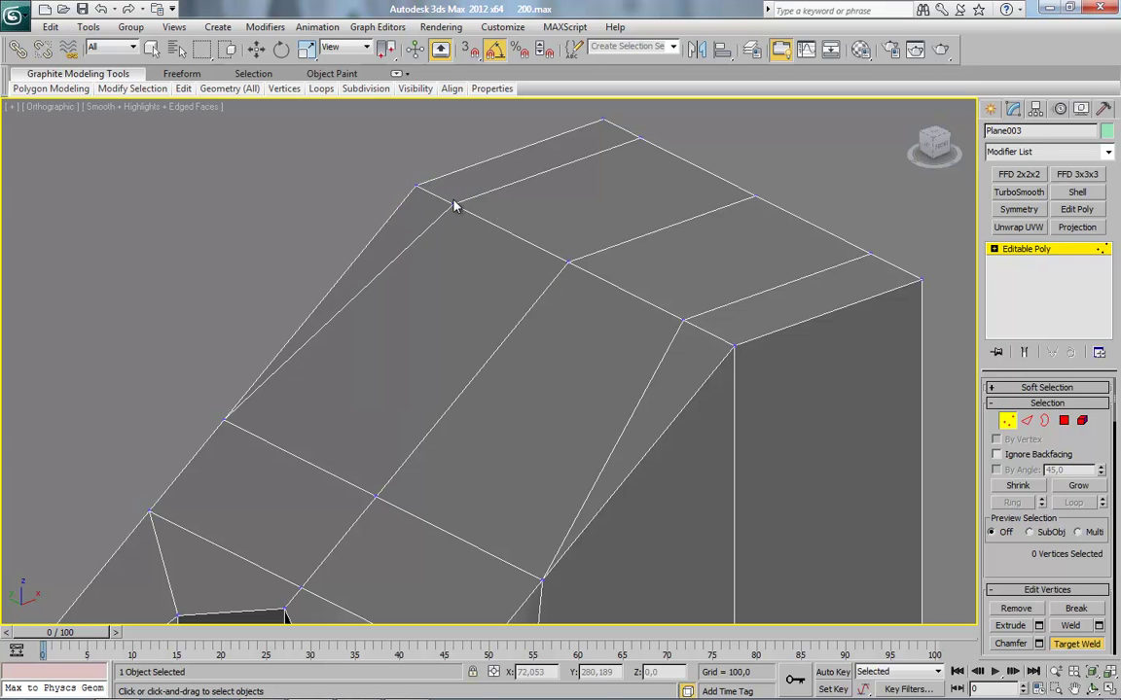
# Target-weld the inner vertices on the ridge into its left and right outer corners
pyautogui.click(417, 186)
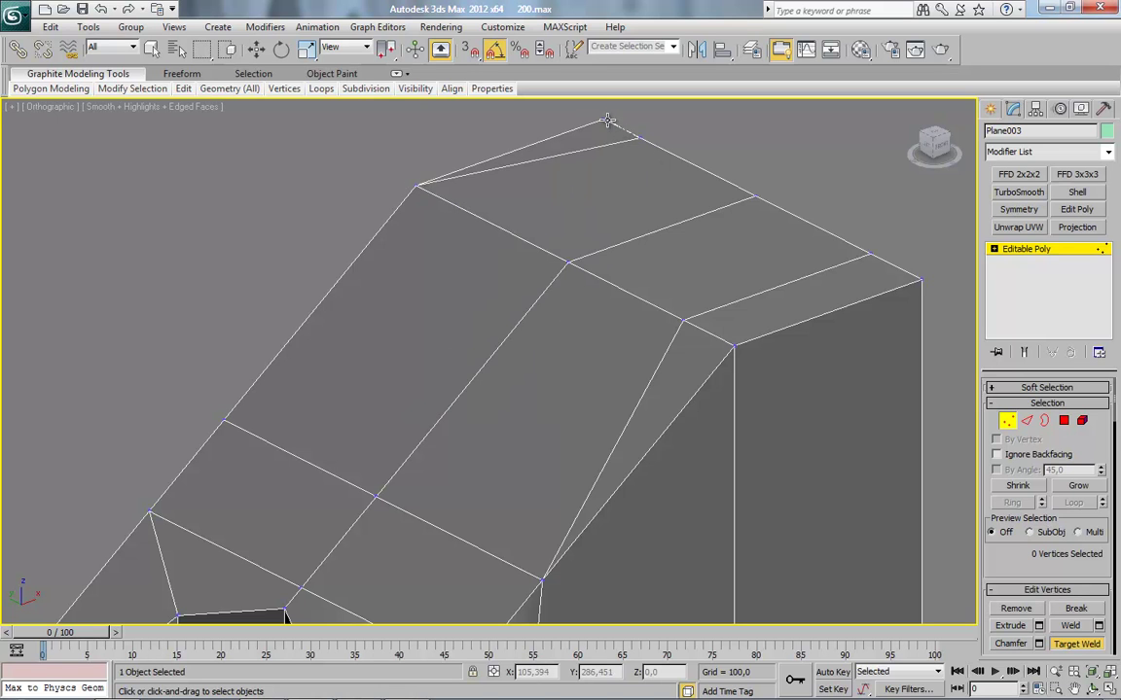
pyautogui.click(682, 320)
pyautogui.click(733, 345)
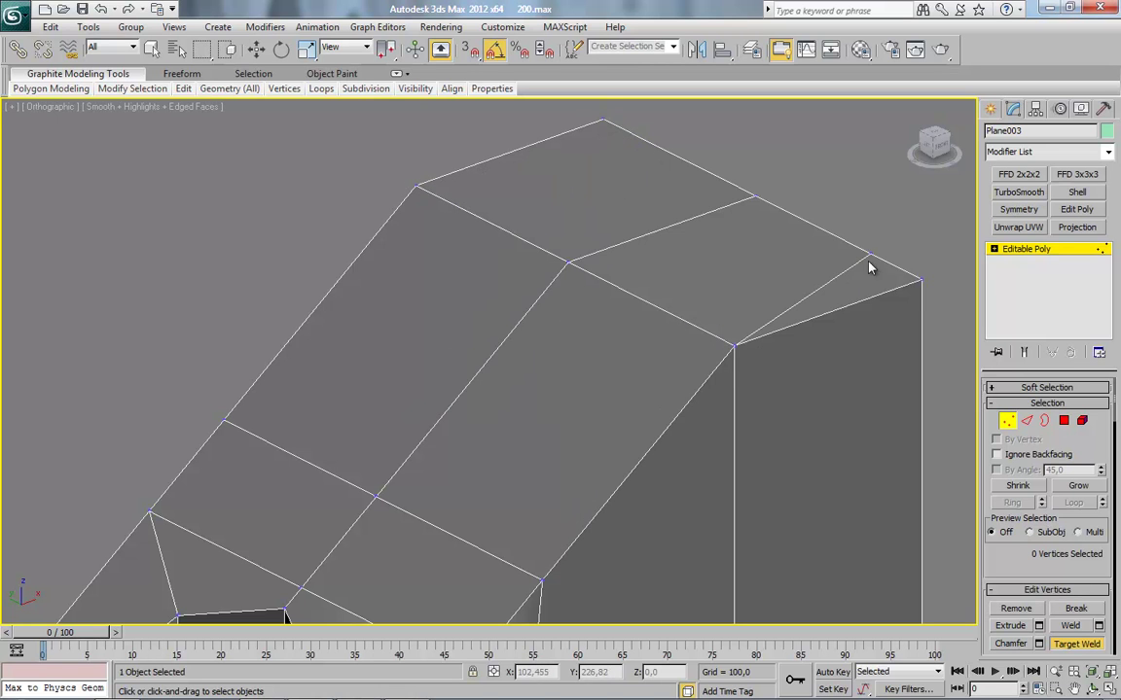
# Select all polygons of the mount and clear their smoothing groups
pyautogui.scroll(-6, 728, 393)
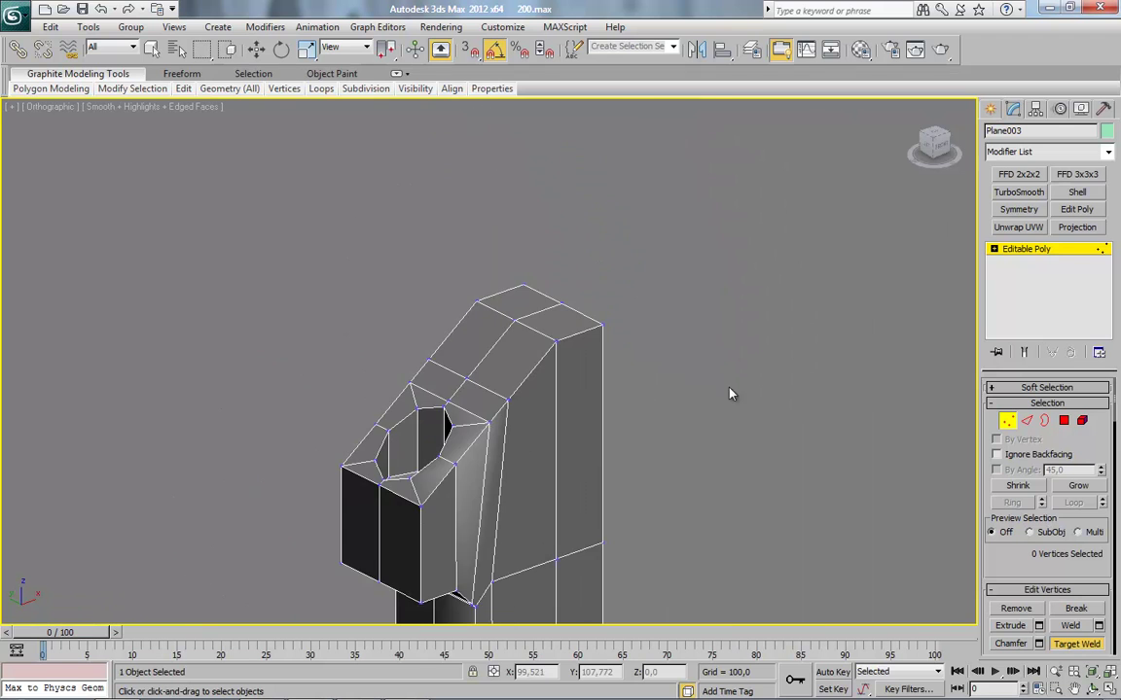
pyautogui.keyDown('alt'); pyautogui.moveTo(594, 411); pyautogui.dragTo(567, 394, button='middle'); pyautogui.keyUp('alt')
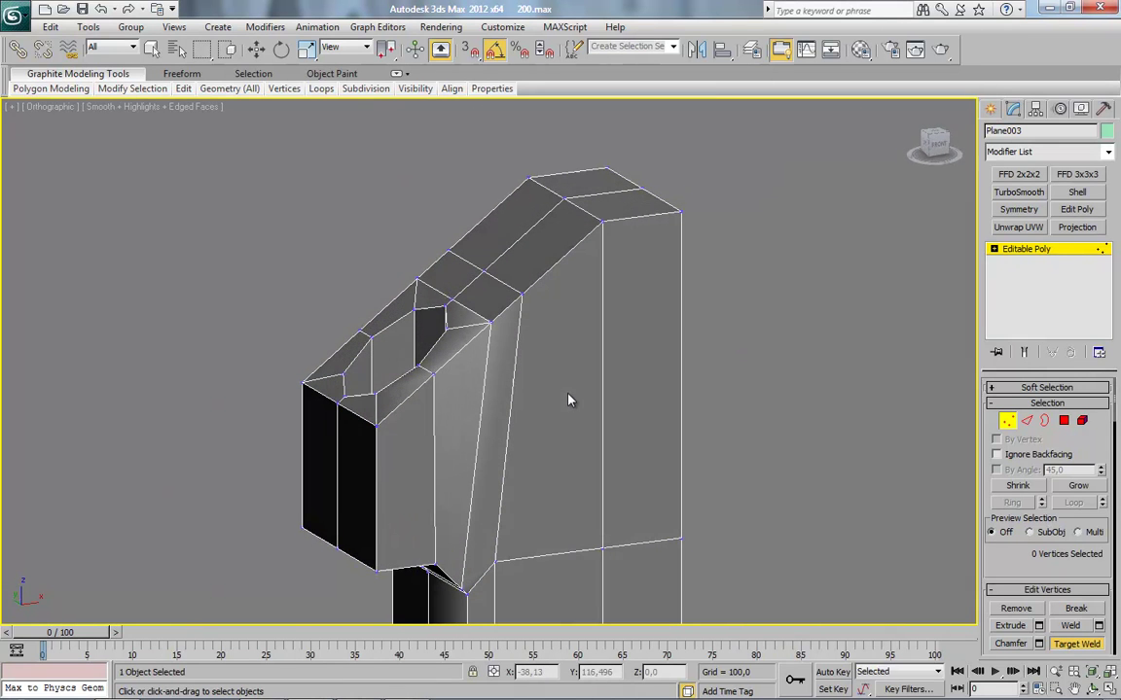
pyautogui.keyDown('alt'); pyautogui.moveTo(542, 304); pyautogui.dragTo(546, 306, button='middle'); pyautogui.keyUp('alt')
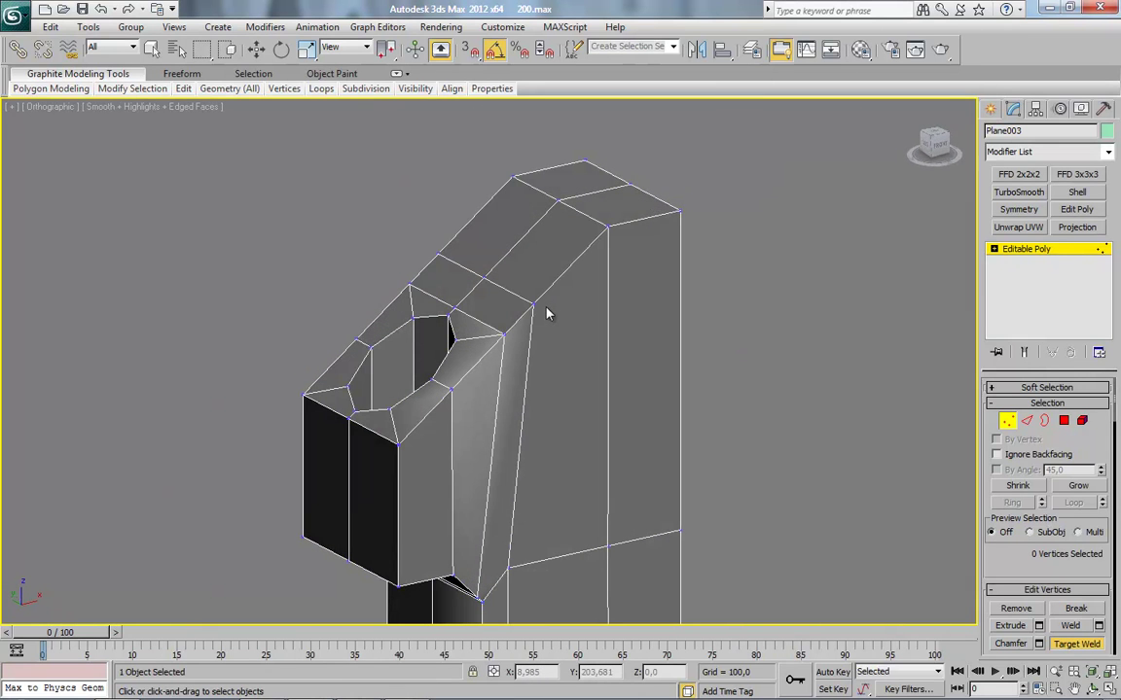
pyautogui.click(1009, 425)
pyautogui.click(1064, 421)
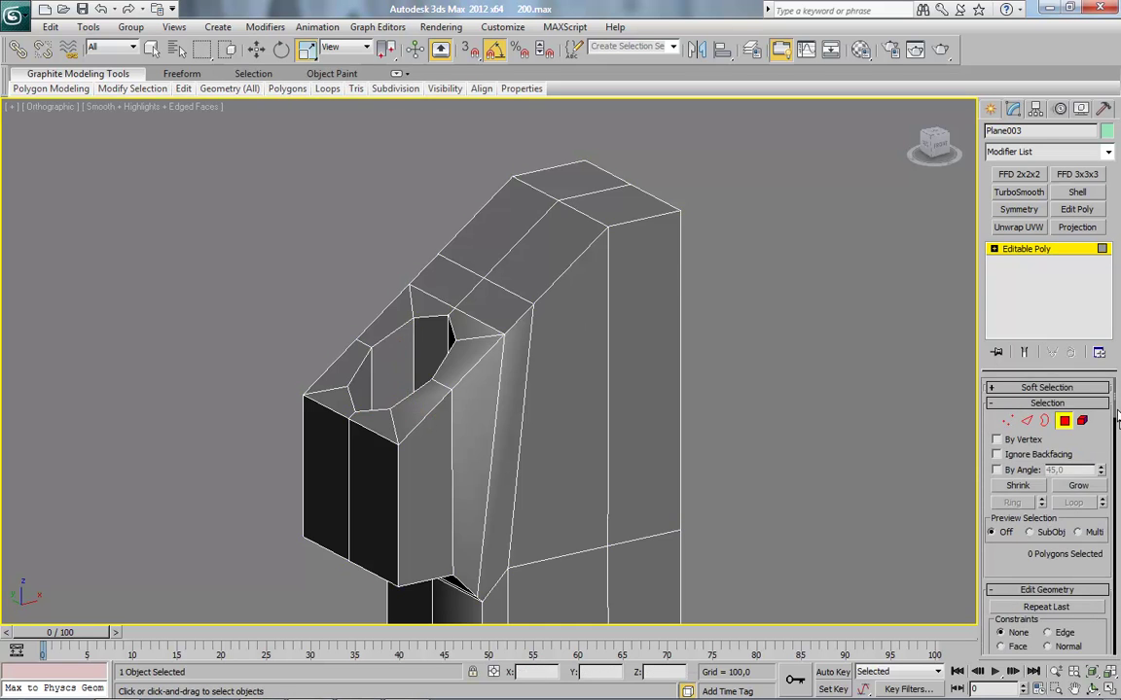
pyautogui.hotkey('ctrl', 'a')
pyautogui.moveTo(1114, 428); pyautogui.dragTo(1115, 672)
pyautogui.click(1075, 543)
pyautogui.click(681, 409)
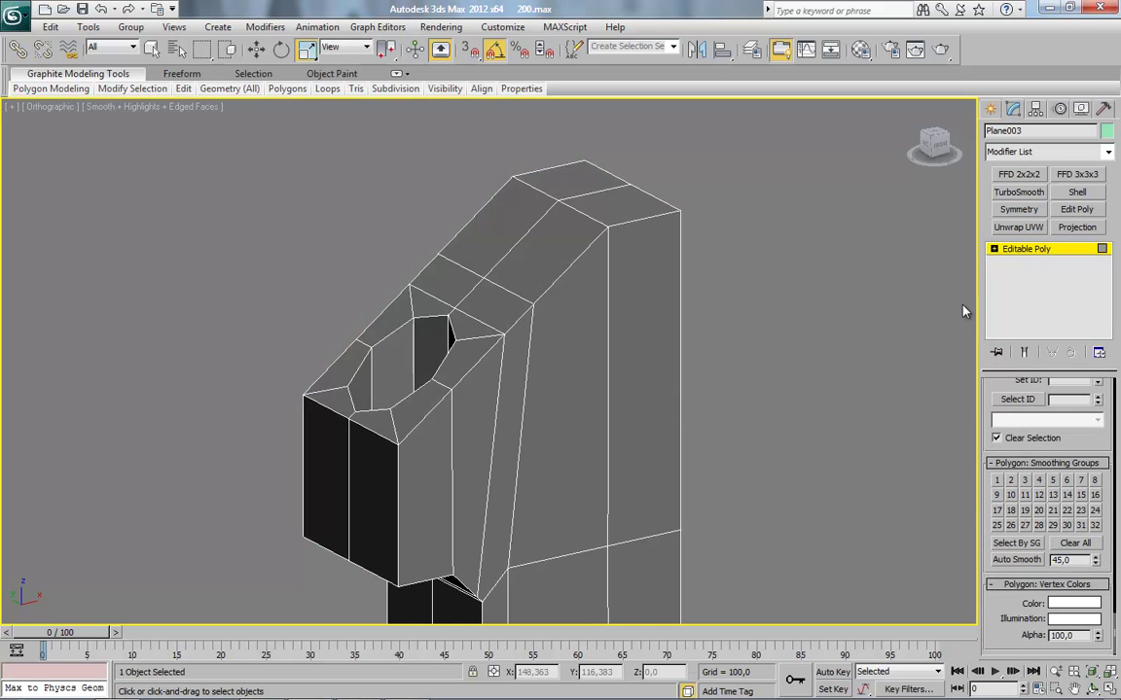
# Target-weld the vertex row just above the screw hole onto the next row up the slope
pyautogui.click(1027, 250)
pyautogui.click(1008, 421)
pyautogui.keyDown('alt'); pyautogui.moveTo(606, 354); pyautogui.dragTo(603, 387, button='middle'); pyautogui.keyUp('alt')
pyautogui.rightClick(596, 269)
pyautogui.click(557, 374)
pyautogui.click(525, 290)
pyautogui.click(454, 297)
pyautogui.click(483, 268)
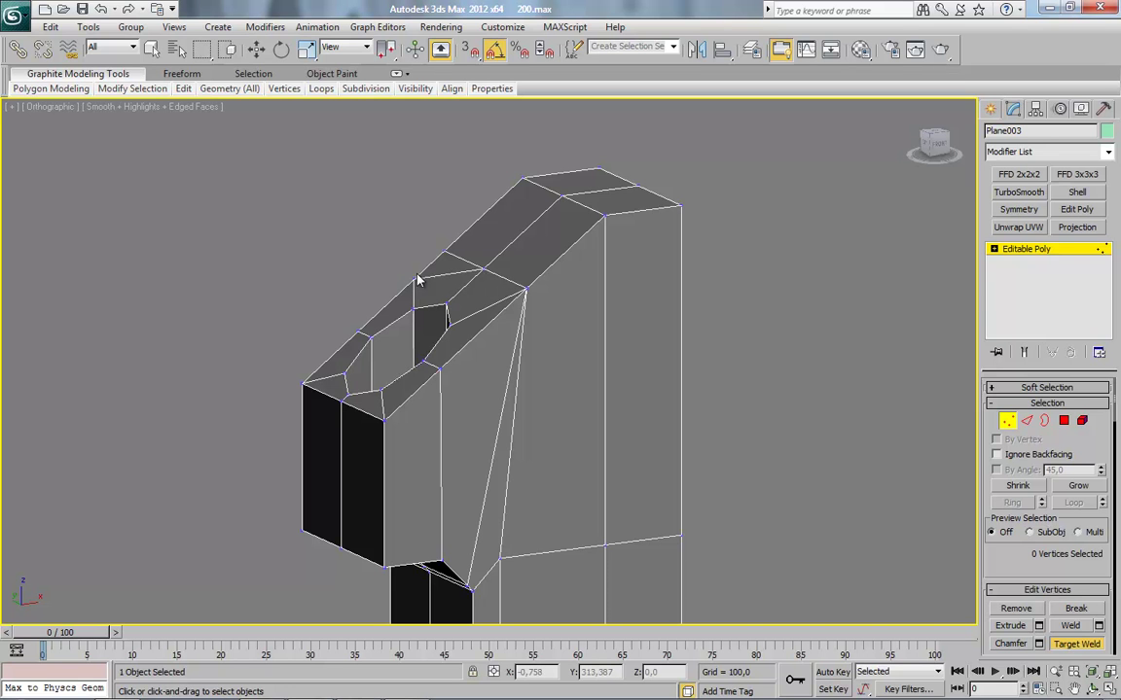
pyautogui.click(445, 253)
# Target-weld the remaining row of vertices across the slope onto the ridge vertices
pyautogui.keyDown('alt'); pyautogui.moveTo(467, 289); pyautogui.dragTo(542, 310, button='middle'); pyautogui.keyUp('alt')
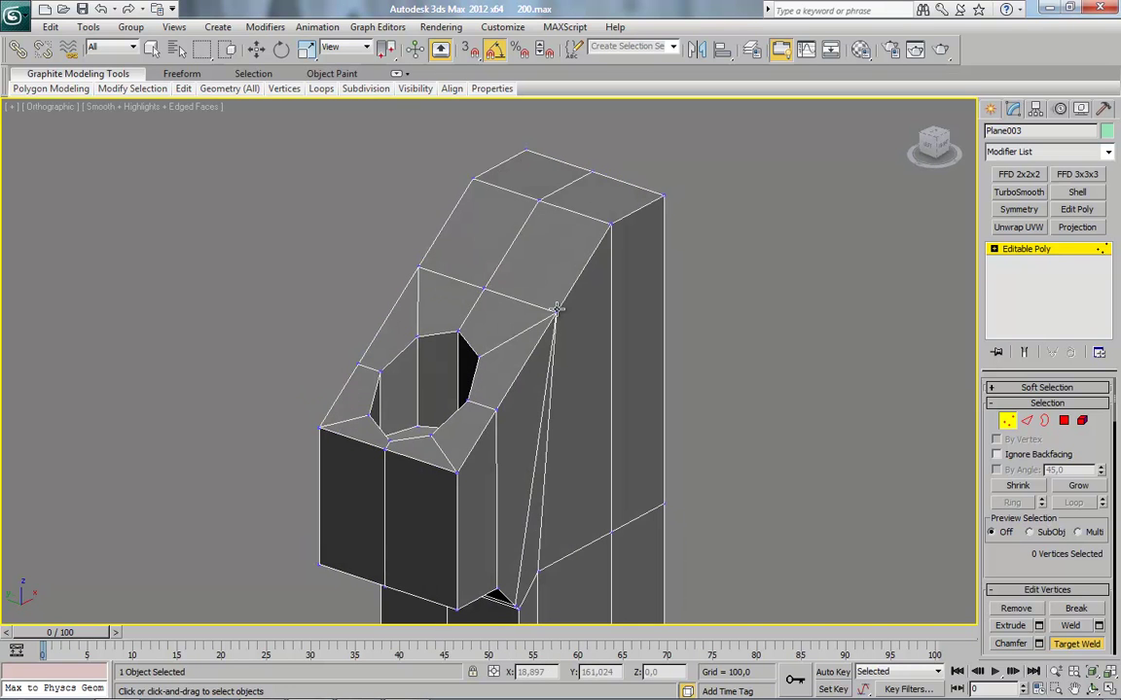
pyautogui.click(610, 226)
pyautogui.click(534, 204)
pyautogui.click(472, 178)
# Remove the redundant edge on the mount's side face beside the screw-hole block
pyautogui.keyDown('alt'); pyautogui.moveTo(567, 377); pyautogui.dragTo(539, 322, button='middle'); pyautogui.keyUp('alt')
pyautogui.click(1026, 421)
pyautogui.click(496, 496)
pyautogui.press('BackSpace')
# Target-weld the centre vertices of the ridge and the top's rear edge into the left corner vertices
pyautogui.moveTo(549, 520); pyautogui.dragTo(595, 443, button='middle')
pyautogui.click(1008, 423)
pyautogui.keyDown('alt'); pyautogui.moveTo(693, 341); pyautogui.dragTo(649, 421, button='middle'); pyautogui.keyUp('alt')
pyautogui.rightClick(707, 234)
pyautogui.click(662, 341)
pyautogui.click(555, 252)
pyautogui.click(483, 229)
pyautogui.click(538, 202)
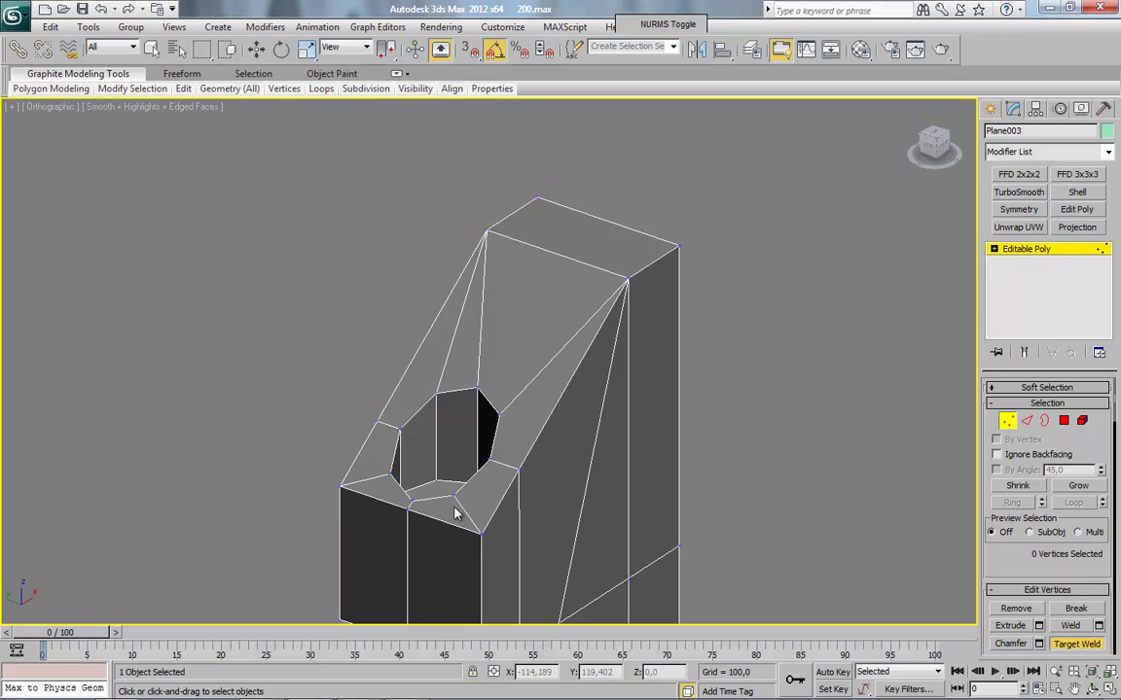
# Target-weld the centre vertex on the block's lower front edge into the left lower corner
pyautogui.moveTo(454, 512); pyautogui.dragTo(505, 430, button='middle')
pyautogui.click(391, 402)
pyautogui.hotkey('ctrl', 'z')
pyautogui.click(457, 560)
pyautogui.click(391, 537)
# Remove the leftover diagonal edge on the underside of the block
pyautogui.keyDown('alt'); pyautogui.moveTo(515, 555); pyautogui.dragTo(516, 447, button='middle'); pyautogui.keyUp('alt')
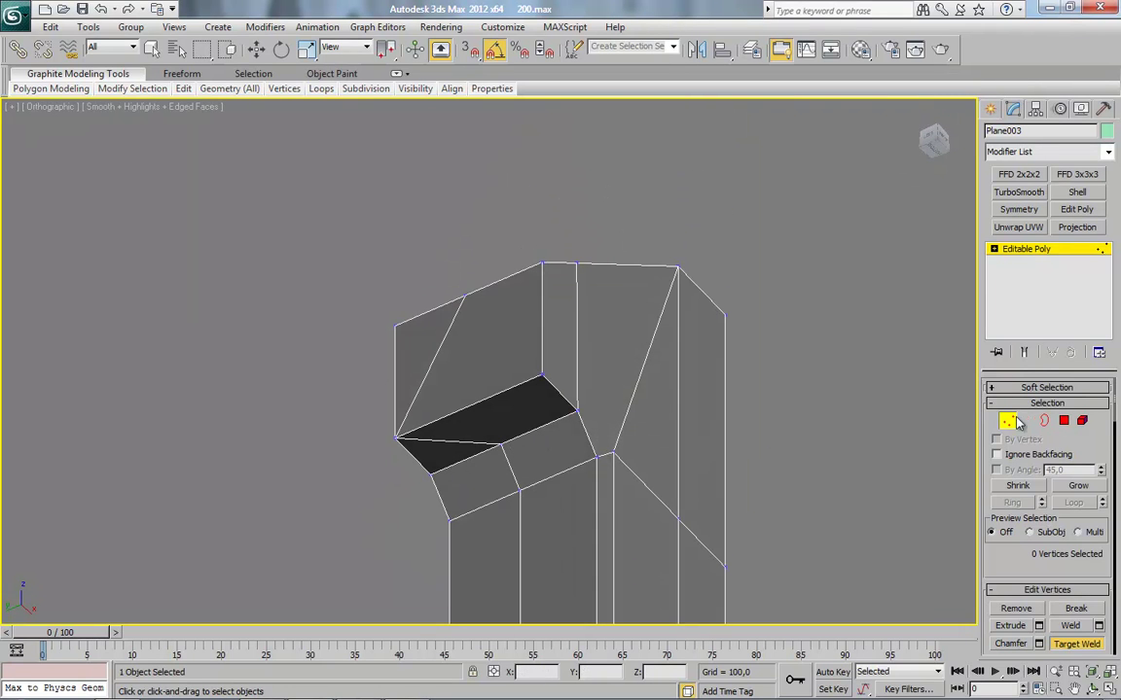
pyautogui.press('2')
pyautogui.click(455, 441)
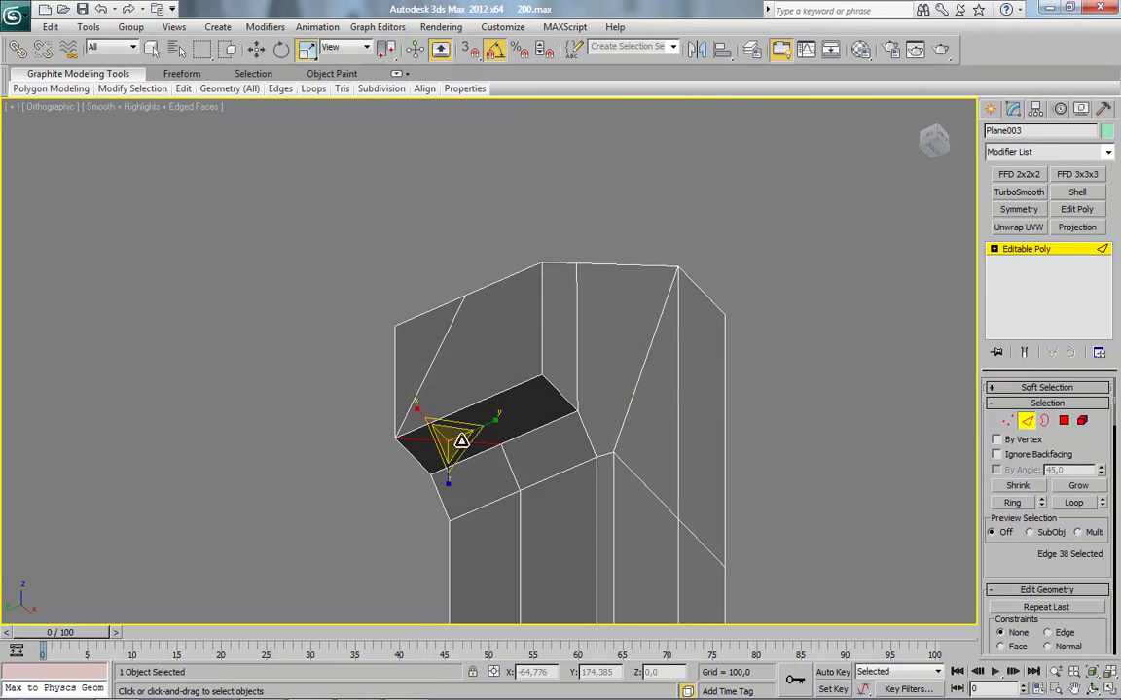
pyautogui.hotkey('ctrl', 'BackSpace')
# Eliminate the horizontal row of vertices midway up the mount's side by target-welding them into the corner vertices
pyautogui.scroll(-3, 504, 489)
pyautogui.moveTo(504, 489); pyautogui.dragTo(472, 414, button='middle')
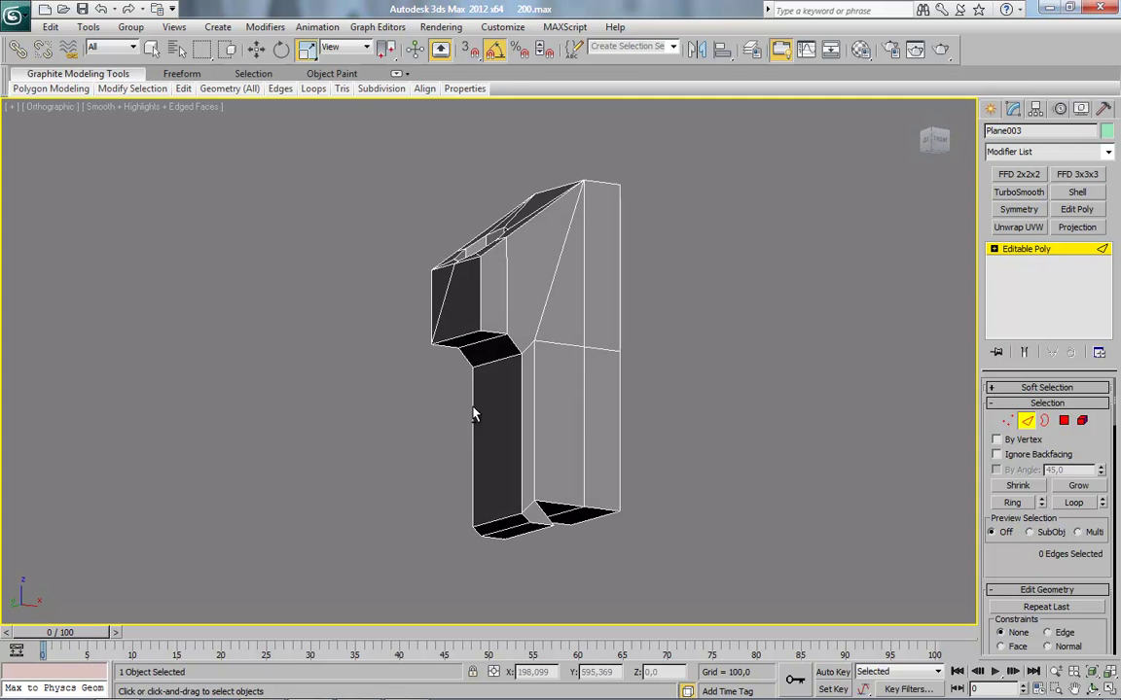
pyautogui.click(1028, 422)
pyautogui.press('1')
pyautogui.keyDown('alt'); pyautogui.moveTo(698, 216); pyautogui.dragTo(687, 255, button='middle'); pyautogui.keyUp('alt')
pyautogui.rightClick(685, 251)
pyautogui.click(650, 355)
pyautogui.click(579, 354)
pyautogui.click(619, 350)
pyautogui.click(620, 352)
pyautogui.click(619, 184)
pyautogui.click(581, 183)
# Target-weld the extra vertex on the mount's lower side edge into the rear bottom corner
pyautogui.keyDown('alt'); pyautogui.moveTo(652, 417); pyautogui.dragTo(569, 453, button='middle'); pyautogui.keyUp('alt')
pyautogui.click(589, 439)
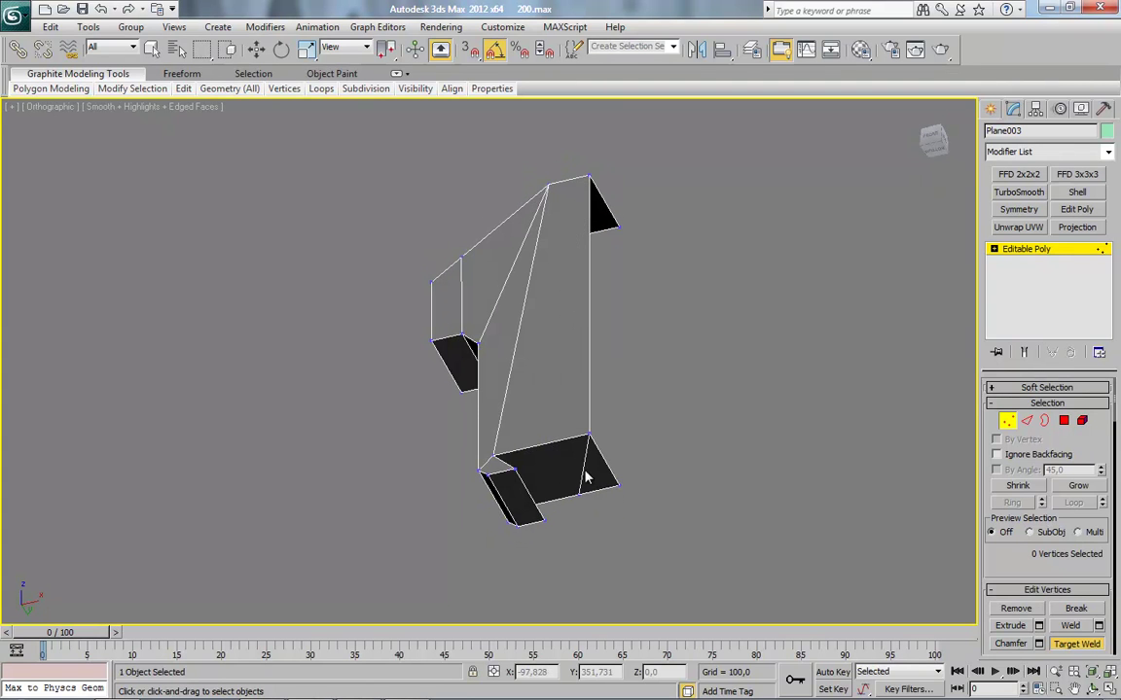
pyautogui.keyDown('alt'); pyautogui.moveTo(616, 493); pyautogui.dragTo(701, 521, button='middle'); pyautogui.keyUp('alt')
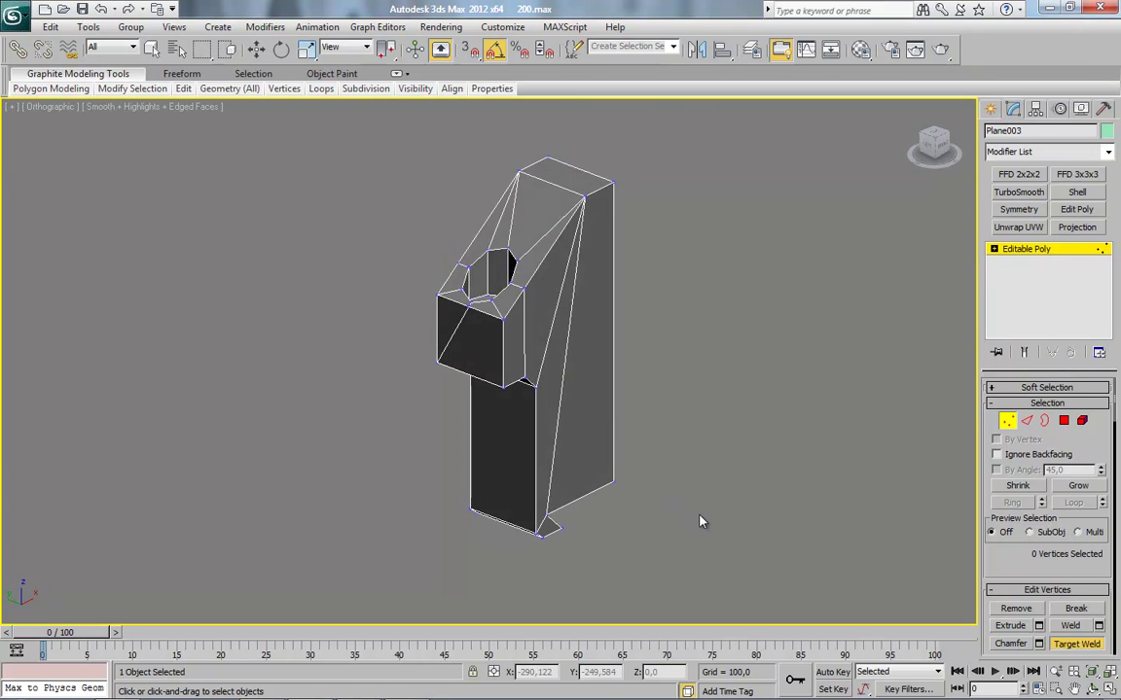
# Mirror the mount with two Symmetry modifiers, setting the second to a flipped Y axis, and collapse the stack to an Editable Poly
pyautogui.click(1011, 424)
pyautogui.click(1010, 424)
pyautogui.moveTo(552, 283); pyautogui.dragTo(560, 394, button='middle')
pyautogui.scroll(2, 562, 389)
pyautogui.moveTo(558, 215); pyautogui.dragTo(619, 246)
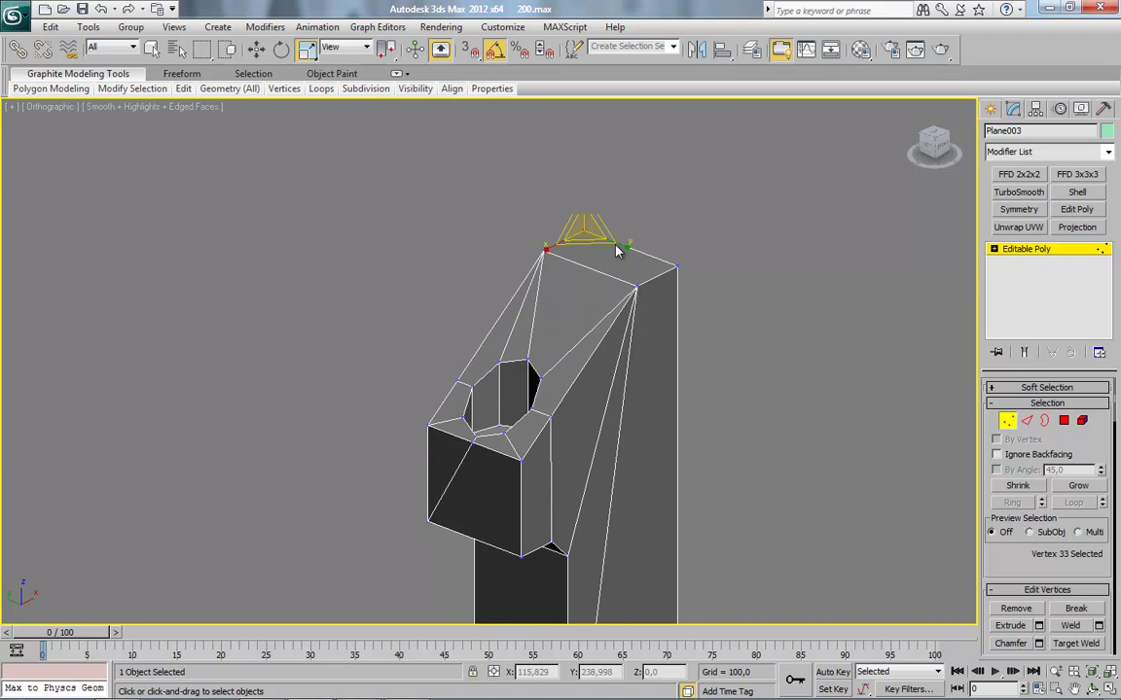
pyautogui.click(1018, 209)
pyautogui.click(1014, 211)
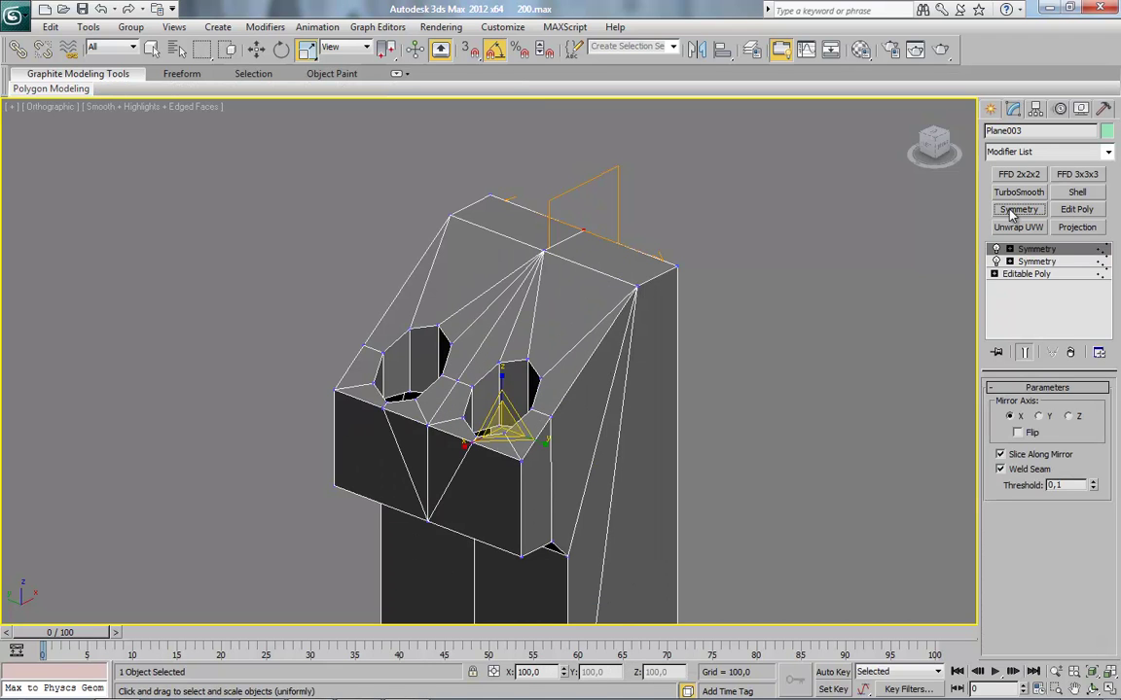
pyautogui.click(1041, 416)
pyautogui.click(1017, 432)
pyautogui.rightClick(564, 202)
pyautogui.moveTo(603, 347)
pyautogui.click(718, 360)
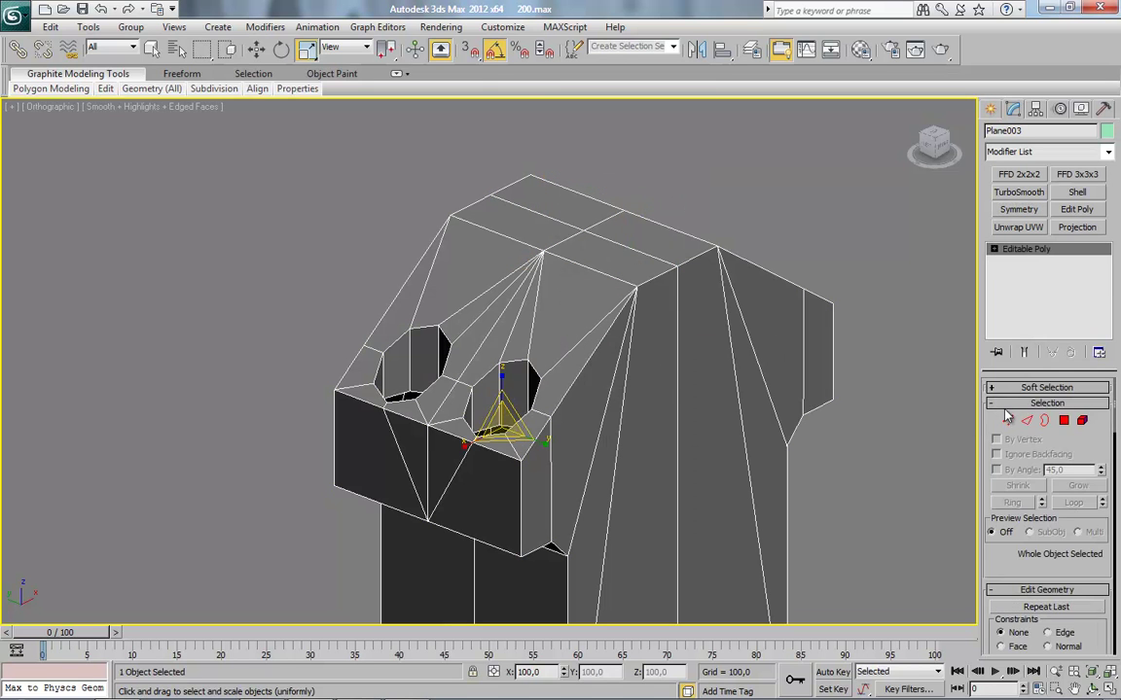
# Remove the vertical centre edge loop running down the mount's flat side
pyautogui.click(678, 297)
pyautogui.doubleClick(683, 297)
pyautogui.hotkey('ctrl', 'BackSpace')
# Target-weld the centre vertex on the overhanging block's lower edge into the corner vertex on both sides of the mount
pyautogui.moveTo(670, 321)
pyautogui.mouseDown(button='middle')
pyautogui.moveTo(652, 299)
pyautogui.moveTo(648, 325)
pyautogui.moveTo(689, 335)
pyautogui.moveTo(635, 358)
pyautogui.moveTo(674, 304)
pyautogui.moveTo(701, 292)
pyautogui.moveTo(677, 315)
pyautogui.mouseUp(button='middle')
pyautogui.scroll(-4, 677, 316)
pyautogui.keyDown('alt'); pyautogui.moveTo(642, 370); pyautogui.dragTo(669, 358, button='middle'); pyautogui.keyUp('alt')
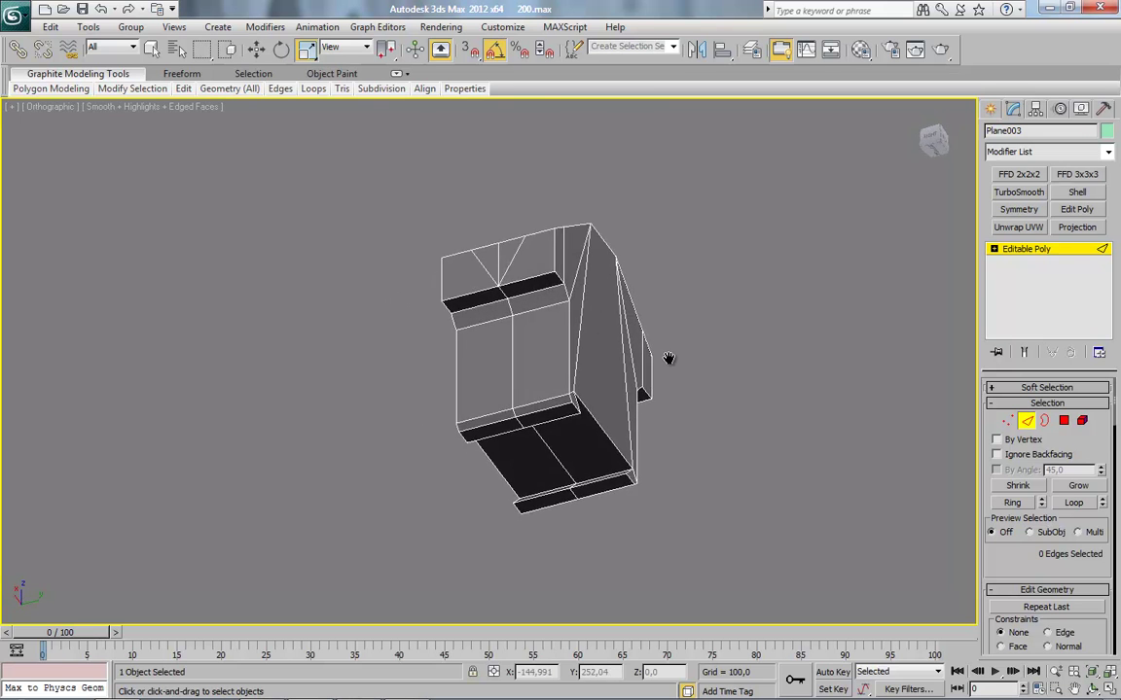
pyautogui.scroll(3, 668, 358)
pyautogui.click(1008, 421)
pyautogui.keyDown('alt'); pyautogui.moveTo(533, 317); pyautogui.dragTo(556, 360, button='middle'); pyautogui.keyUp('alt')
pyautogui.rightClick(638, 282)
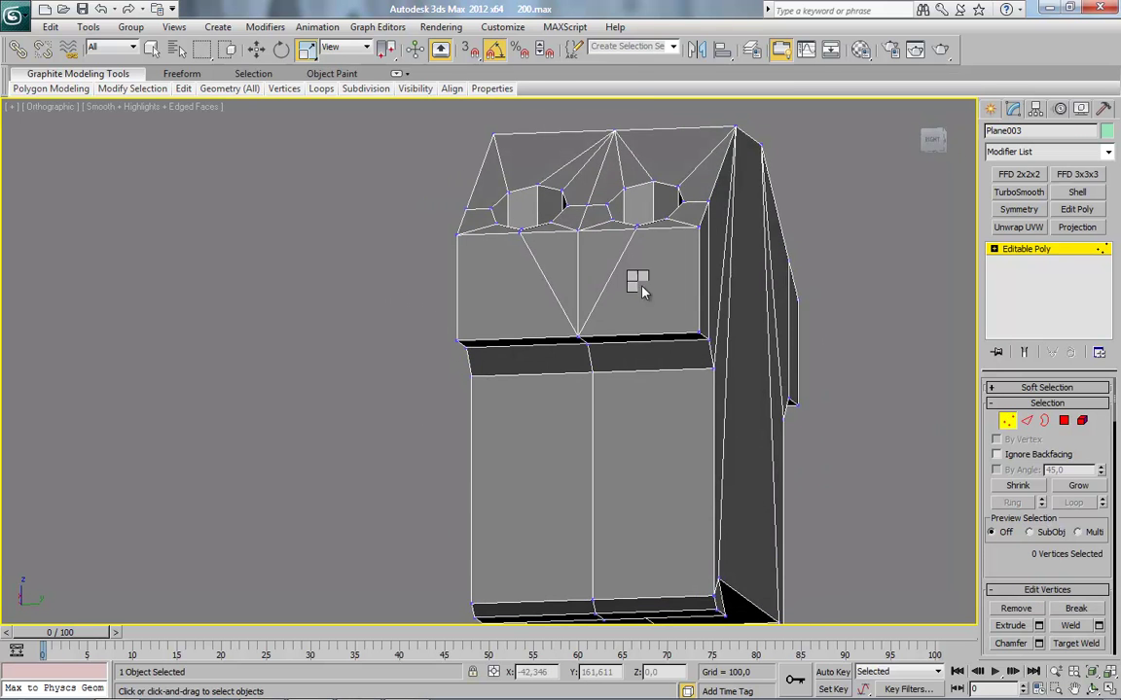
pyautogui.click(604, 391)
pyautogui.click(578, 337)
pyautogui.click(458, 341)
pyautogui.keyDown('alt'); pyautogui.moveTo(440, 375); pyautogui.dragTo(672, 341, button='middle'); pyautogui.keyUp('alt')
pyautogui.click(544, 323)
pyautogui.click(429, 333)
pyautogui.rightClick(413, 341)
pyautogui.moveTo(410, 342)
pyautogui.keyDown('alt'); pyautogui.mouseDown(button='middle')
pyautogui.moveTo(369, 351)
pyautogui.moveTo(604, 340)
pyautogui.moveTo(476, 351)
pyautogui.moveTo(417, 336)
pyautogui.mouseUp(button='middle'); pyautogui.keyUp('alt')
# Remove the remaining centre edge loop running across the lower faces and underside of the mount
pyautogui.press('2')
pyautogui.click(690, 466)
pyautogui.scroll(-2, 647, 437)
pyautogui.moveTo(692, 469); pyautogui.dragTo(435, 361, button='middle')
pyautogui.hotkey('alt', 'l')
pyautogui.hotkey('ctrl', 'BackSpace')
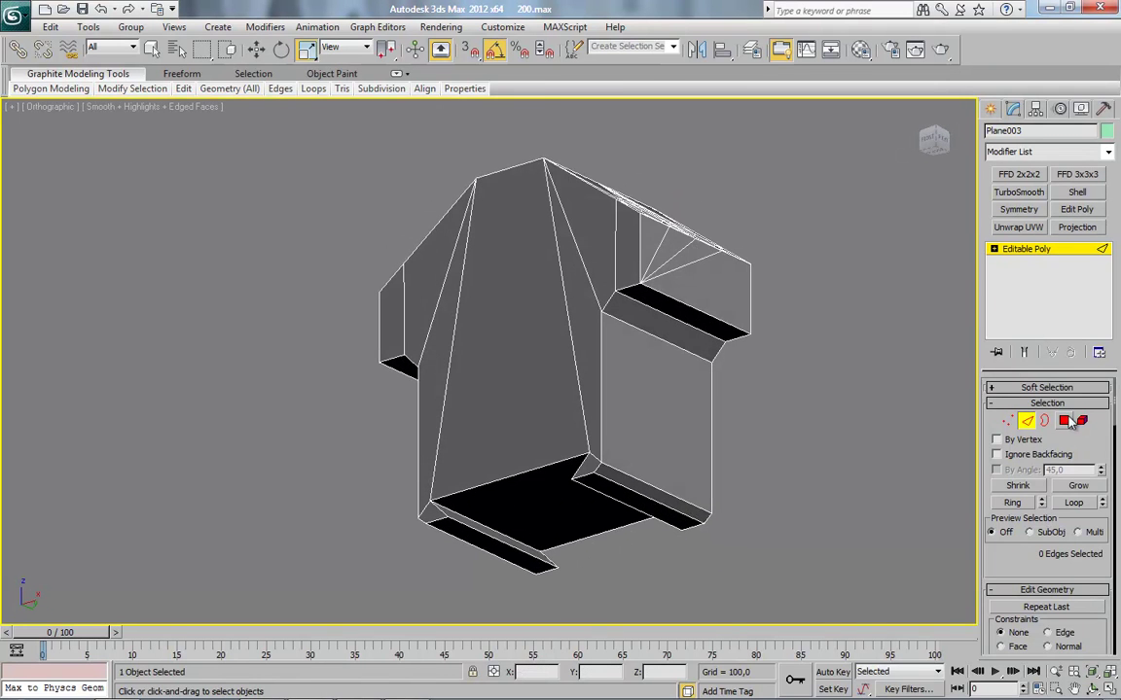
# Auto-smooth all of the mount's polygons with a 45 degree threshold and turn off the edged-faces display
pyautogui.click(1063, 420)
pyautogui.hotkey('ctrl', 'a')
pyautogui.moveTo(1113, 416); pyautogui.dragTo(1111, 630)
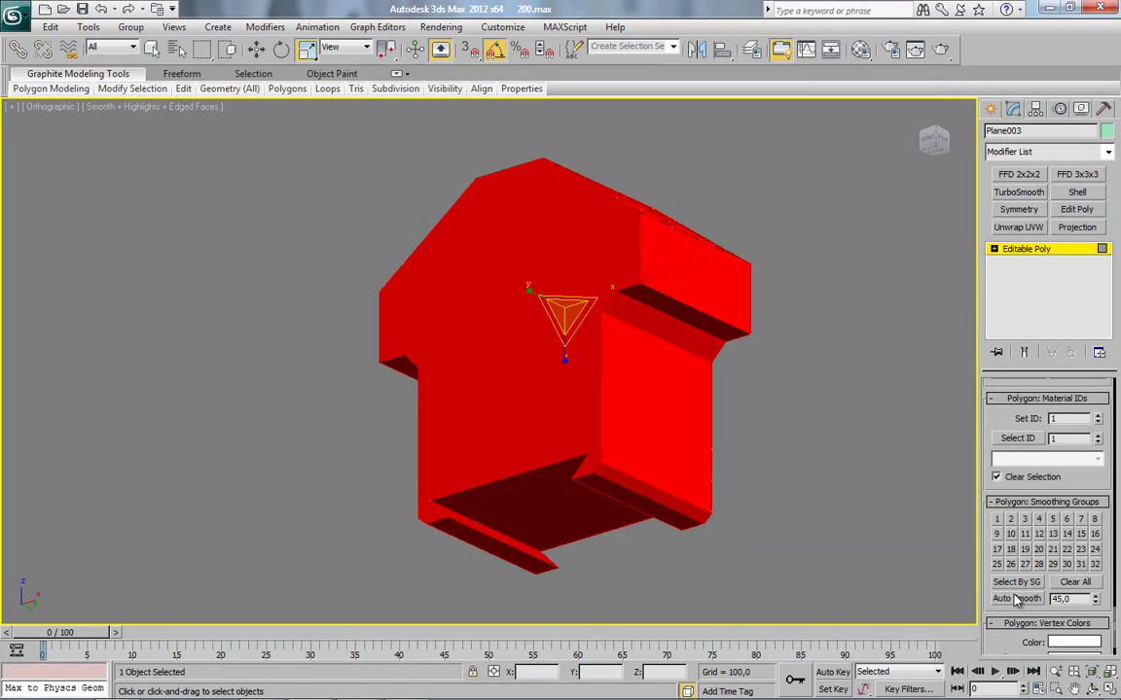
pyautogui.click(1014, 601)
pyautogui.click(805, 436)
pyautogui.moveTo(748, 435); pyautogui.dragTo(662, 444, button='middle')
pyautogui.press('F4')
pyautogui.moveTo(589, 476); pyautogui.dragTo(607, 415, button='middle')
# Put the tall lower face and its bottom lip on one side of the mount in smoothing group 9
pyautogui.click(555, 429)
pyautogui.keyDown('ctrl'); pyautogui.click(563, 405); pyautogui.keyUp('ctrl')
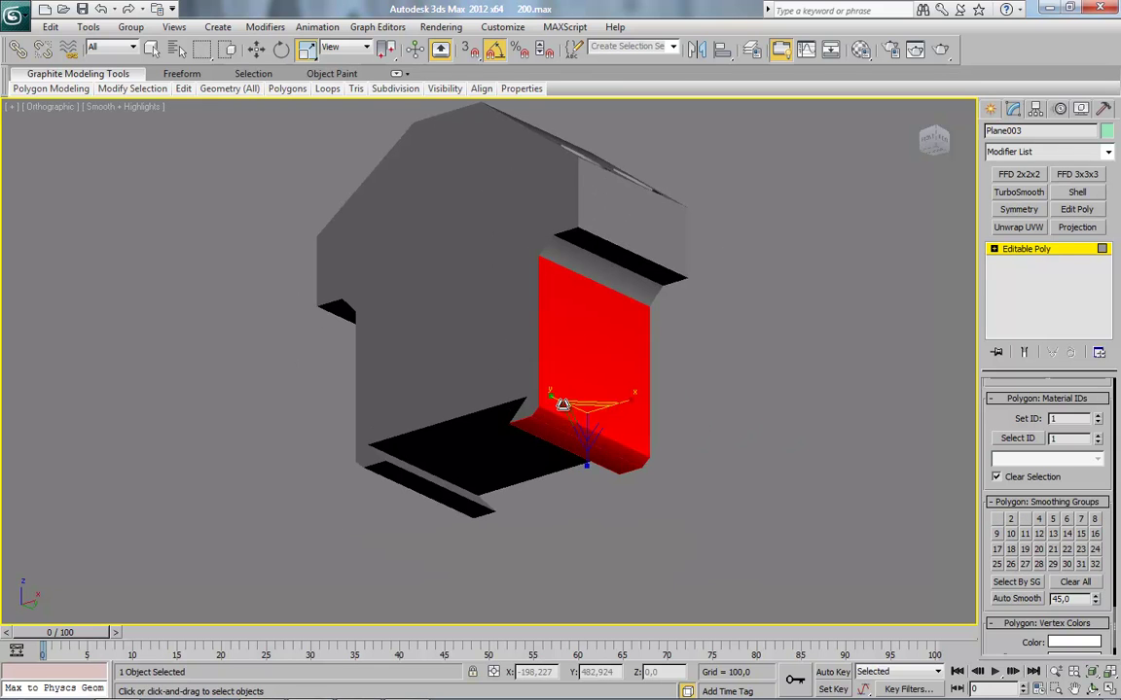
pyautogui.click(997, 535)
# Replace the smoothing groups of the opposite lower face and its bottom lip with group 18
pyautogui.keyDown('alt'); pyautogui.moveTo(813, 526); pyautogui.dragTo(952, 512, button='middle'); pyautogui.keyUp('alt')
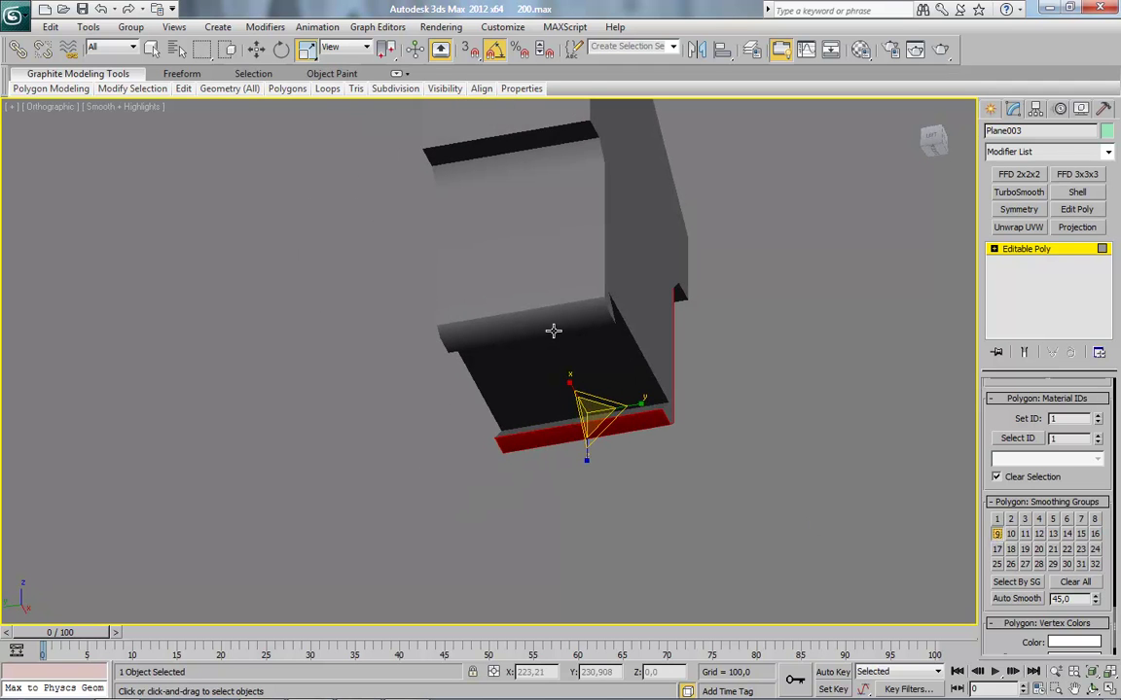
pyautogui.click(553, 319)
pyautogui.keyDown('ctrl'); pyautogui.click(554, 288); pyautogui.keyUp('ctrl')
pyautogui.doubleClick(998, 520)
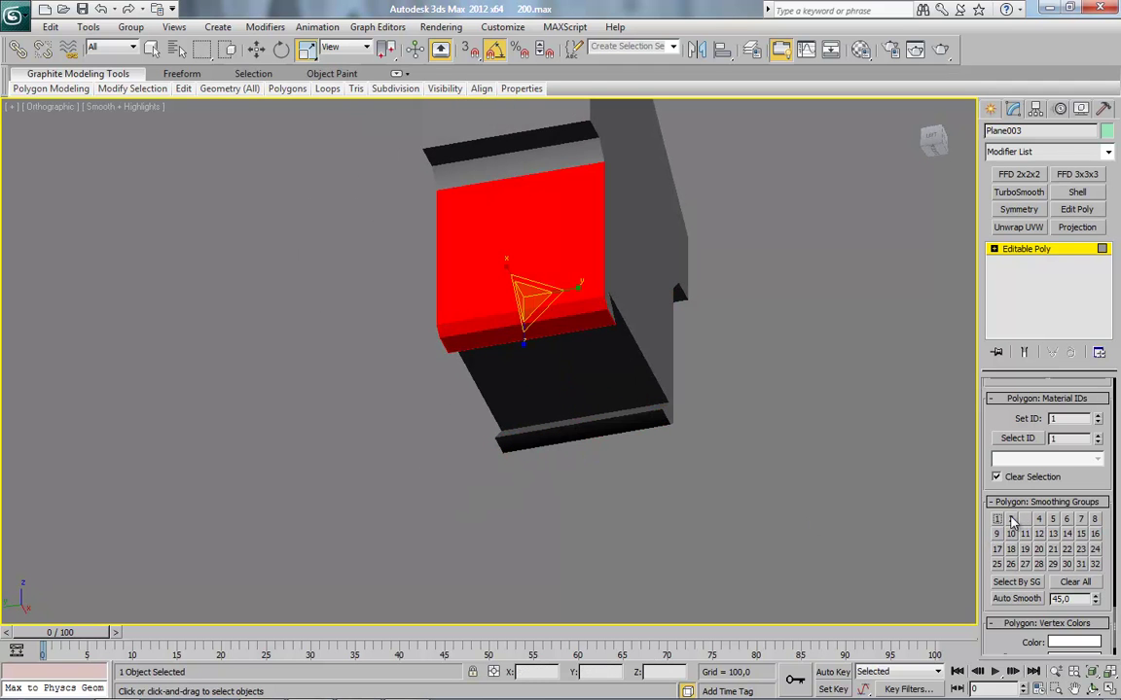
pyautogui.doubleClick(1023, 520)
pyautogui.click(1012, 554)
# Select the ring of inner wall polygons in the first screw hole and move it to smoothing group 4 only
pyautogui.moveTo(492, 320); pyautogui.dragTo(473, 405, button='middle')
pyautogui.keyDown('alt'); pyautogui.moveTo(564, 344); pyautogui.dragTo(507, 417, button='middle'); pyautogui.keyUp('alt')
pyautogui.moveTo(529, 263); pyautogui.dragTo(565, 460, button='middle')
pyautogui.scroll(6, 565, 460)
pyautogui.click(512, 292)
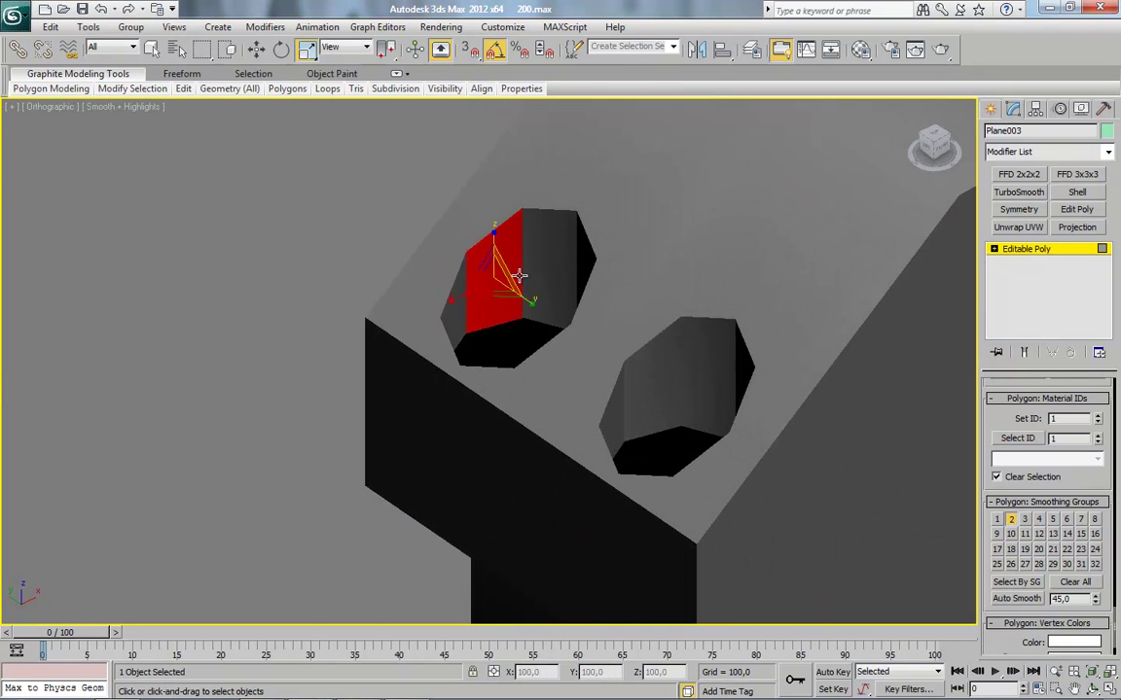
pyautogui.keyDown('shift'); pyautogui.click(532, 278); pyautogui.keyUp('shift')
pyautogui.click(1027, 522)
pyautogui.click(1028, 522)
pyautogui.doubleClick(1013, 522)
pyautogui.click(1041, 521)
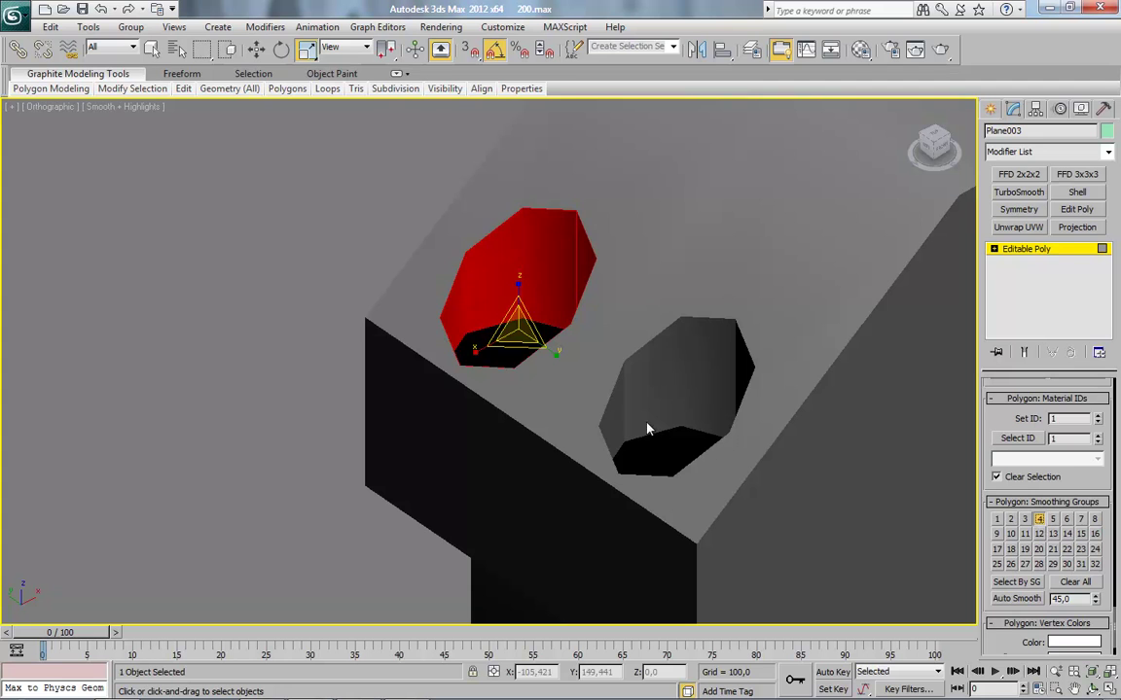
# Move the inner walls of the neighbouring screw hole to smoothing group 11 only
pyautogui.click(661, 377)
pyautogui.keyDown('shift'); pyautogui.click(683, 372); pyautogui.keyUp('shift')
pyautogui.click(1025, 522)
pyautogui.click(1026, 522)
pyautogui.doubleClick(1012, 522)
pyautogui.click(1025, 537)
# Put the inner walls of the two screw holes on the opposite slope in smoothing groups 5 and 7
pyautogui.keyDown('alt'); pyautogui.moveTo(808, 418); pyautogui.dragTo(574, 466, button='middle'); pyautogui.keyUp('alt')
pyautogui.moveTo(934, 533); pyautogui.dragTo(528, 321, button='middle')
pyautogui.click(715, 357)
pyautogui.keyDown('shift'); pyautogui.click(689, 338); pyautogui.keyUp('shift')
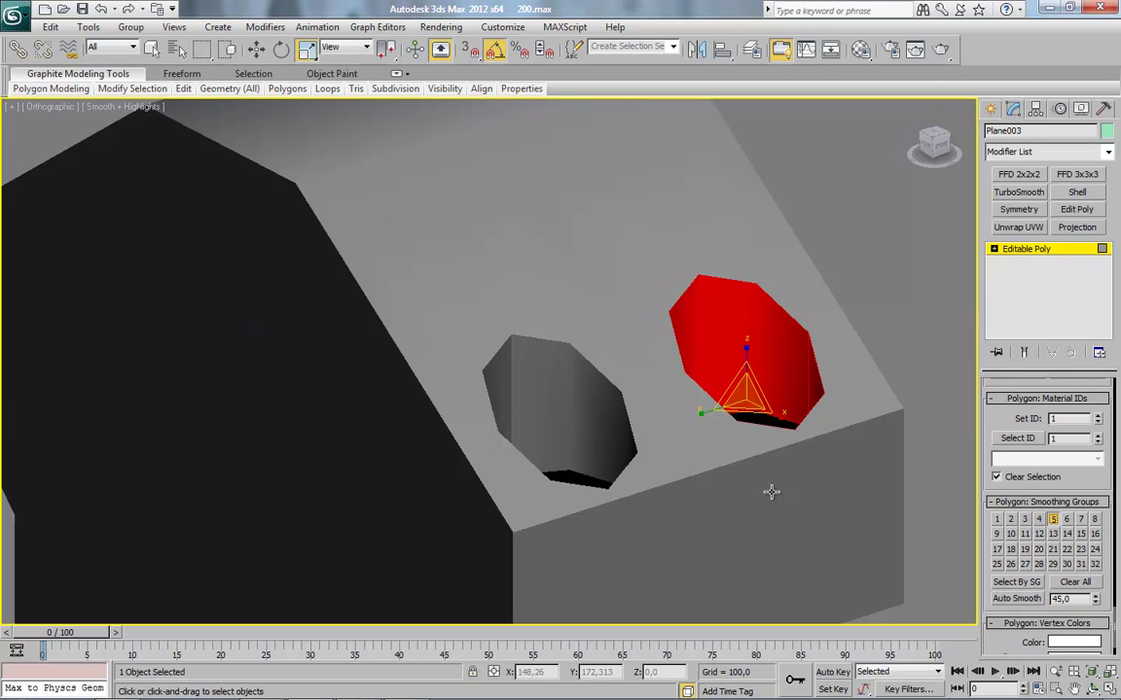
pyautogui.click(575, 390)
pyautogui.click(1011, 526)
pyautogui.click(1082, 524)
# Delete the flat polygon on the underside of the mount
pyautogui.moveTo(670, 507); pyautogui.dragTo(650, 382, button='middle')
pyautogui.scroll(-3, 650, 382)
pyautogui.scroll(-2, 545, 513)
pyautogui.moveTo(546, 513); pyautogui.dragTo(677, 423, button='middle')
pyautogui.click(588, 433)
pyautogui.press('Delete')
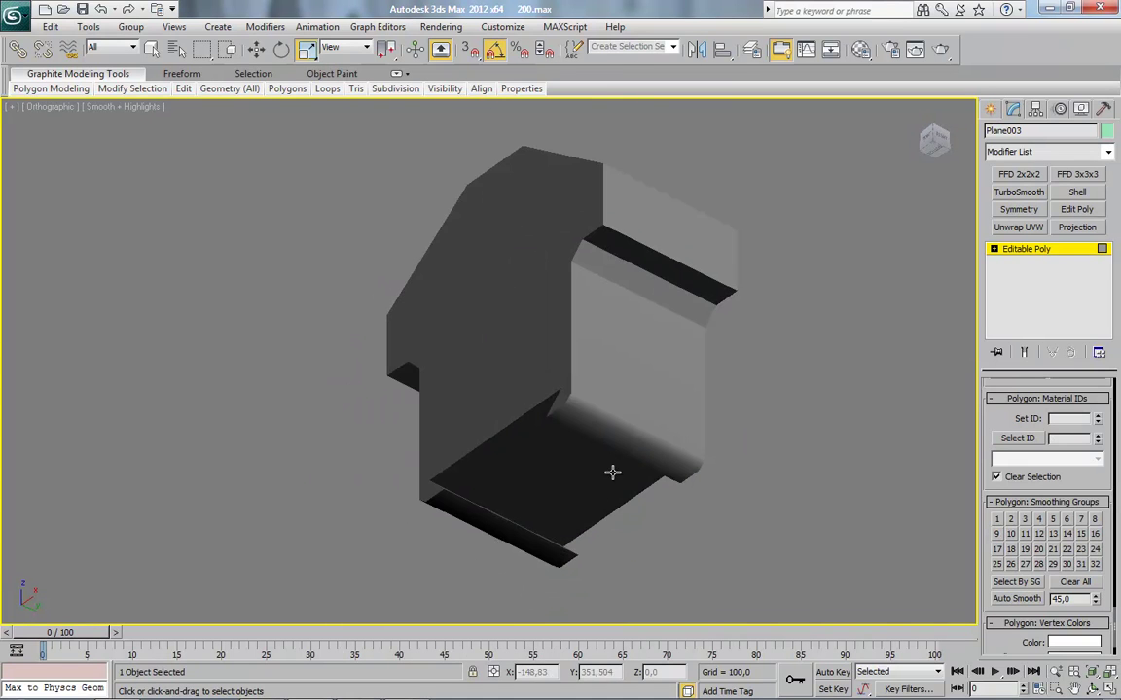
# Try to separate the mount's flat top polygon from the adjoining slopes by giving it smoothing group 17
pyautogui.click(501, 354)
pyautogui.keyDown('alt'); pyautogui.moveTo(542, 351); pyautogui.dragTo(811, 412, button='middle'); pyautogui.keyUp('alt')
pyautogui.moveTo(565, 275); pyautogui.dragTo(543, 265, button='middle')
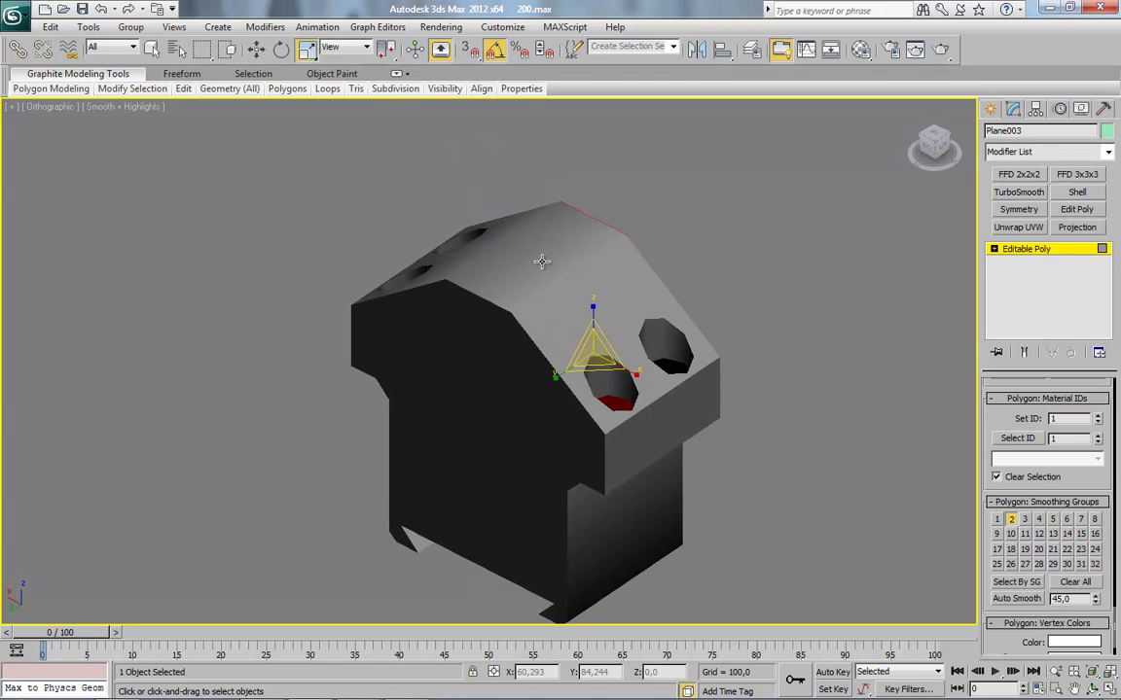
pyautogui.click(542, 261)
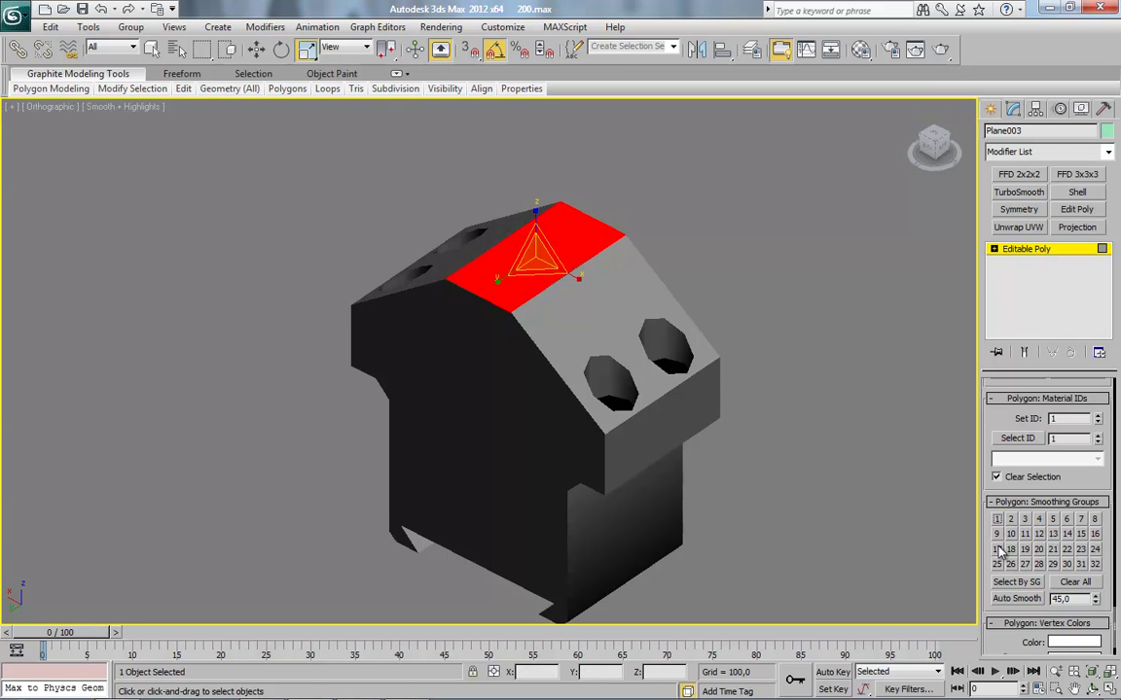
pyautogui.click(766, 484)
pyautogui.keyDown('alt'); pyautogui.moveTo(745, 450); pyautogui.dragTo(535, 425, button='middle'); pyautogui.keyUp('alt')
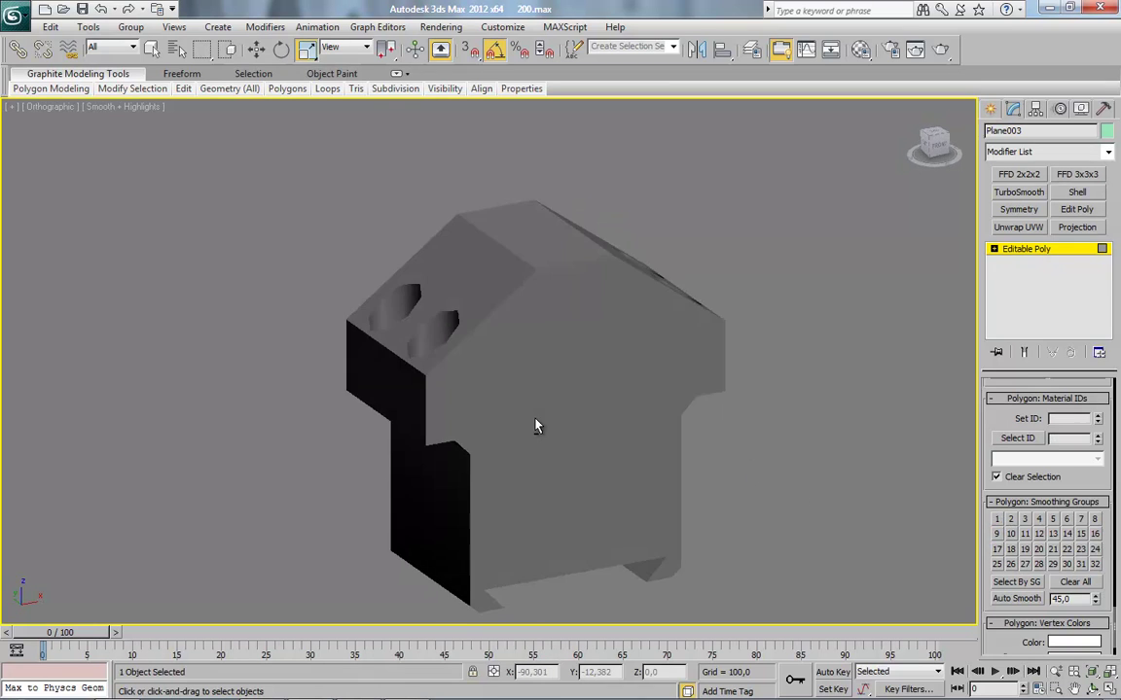
# Undo the smoothing group change on the mount's top polygon and clear the selection
pyautogui.hotkey('ctrl', 'z')
pyautogui.hotkey('ctrl', 'z')
pyautogui.hotkey('ctrl', 'z')
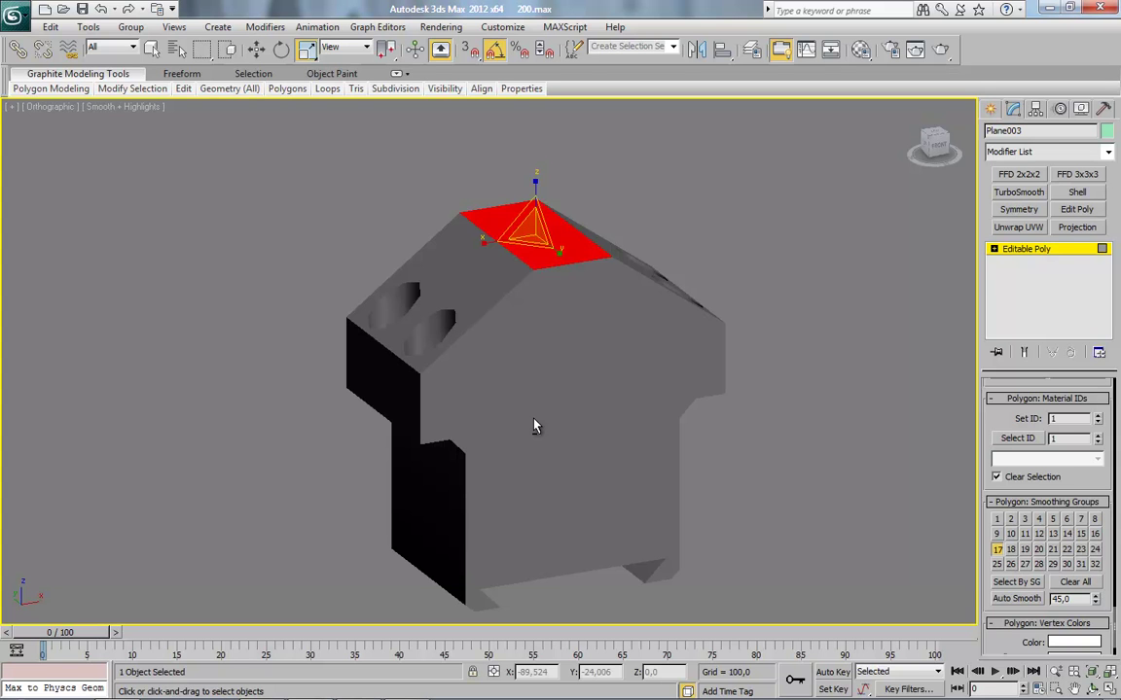
pyautogui.click(758, 307)
pyautogui.keyDown('alt'); pyautogui.moveTo(620, 369); pyautogui.dragTo(749, 343, button='middle'); pyautogui.keyUp('alt')
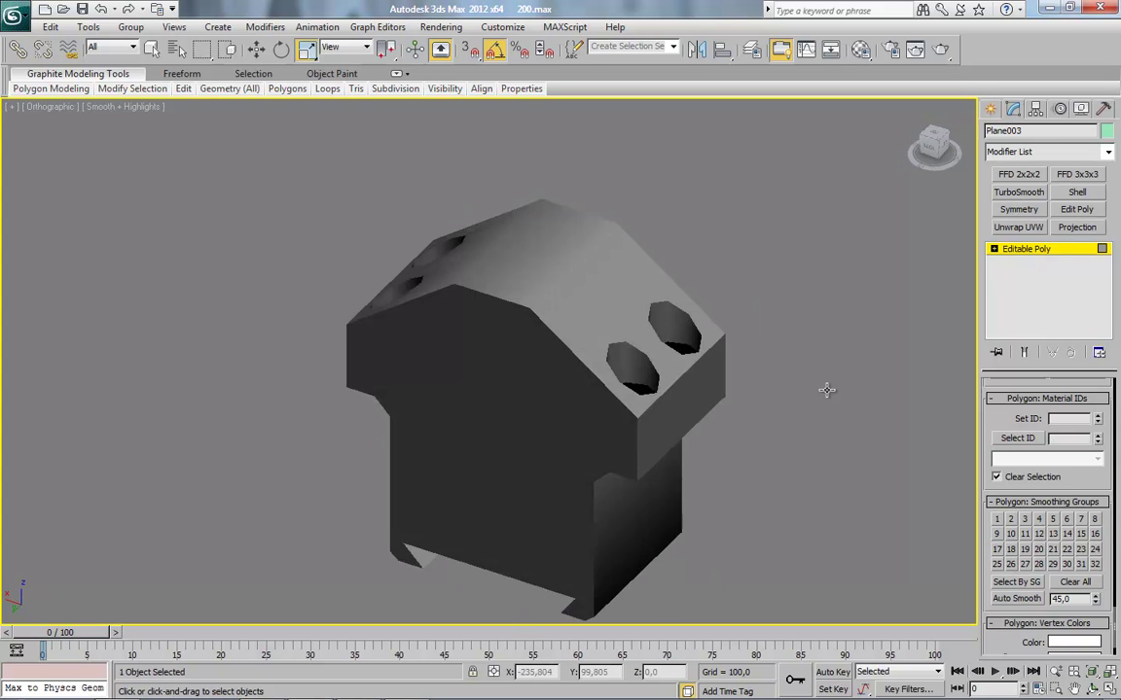
# Leave polygon editing and unhide the rest of the rifle scope around the mount
pyautogui.click(1050, 255)
pyautogui.rightClick(759, 394)
pyautogui.click(797, 325)
pyautogui.moveTo(681, 384); pyautogui.dragTo(718, 318, button='middle')
pyautogui.scroll(-4, 725, 350)
pyautogui.keyDown('alt'); pyautogui.moveTo(732, 383); pyautogui.dragTo(523, 443, button='middle'); pyautogui.keyUp('alt')
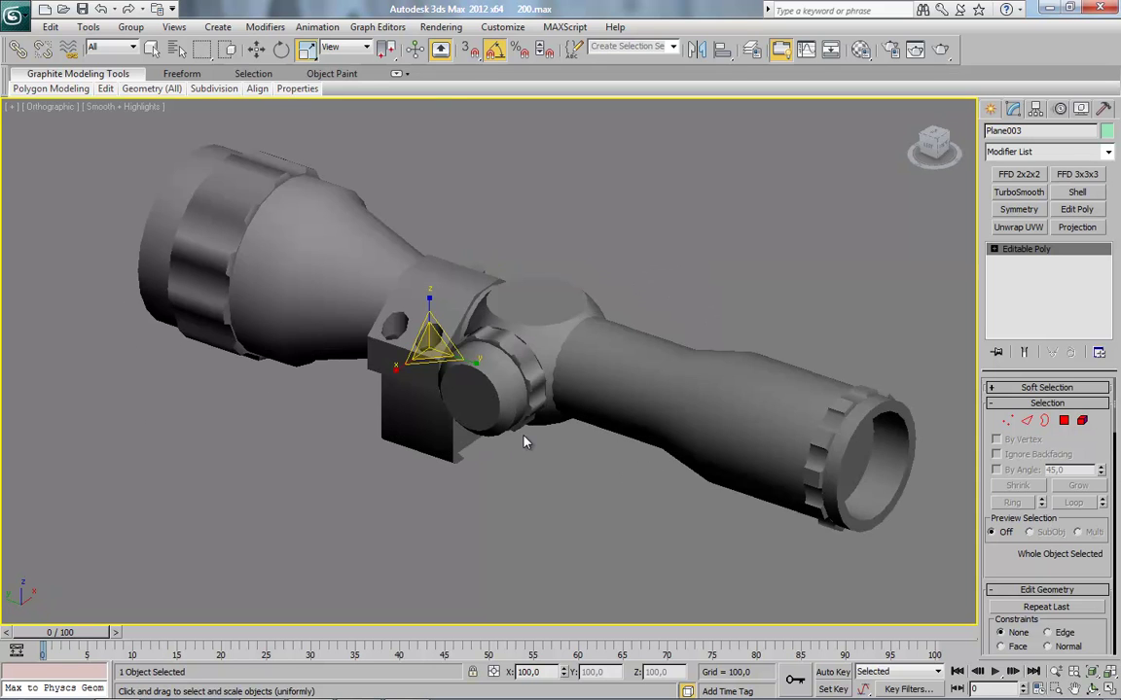